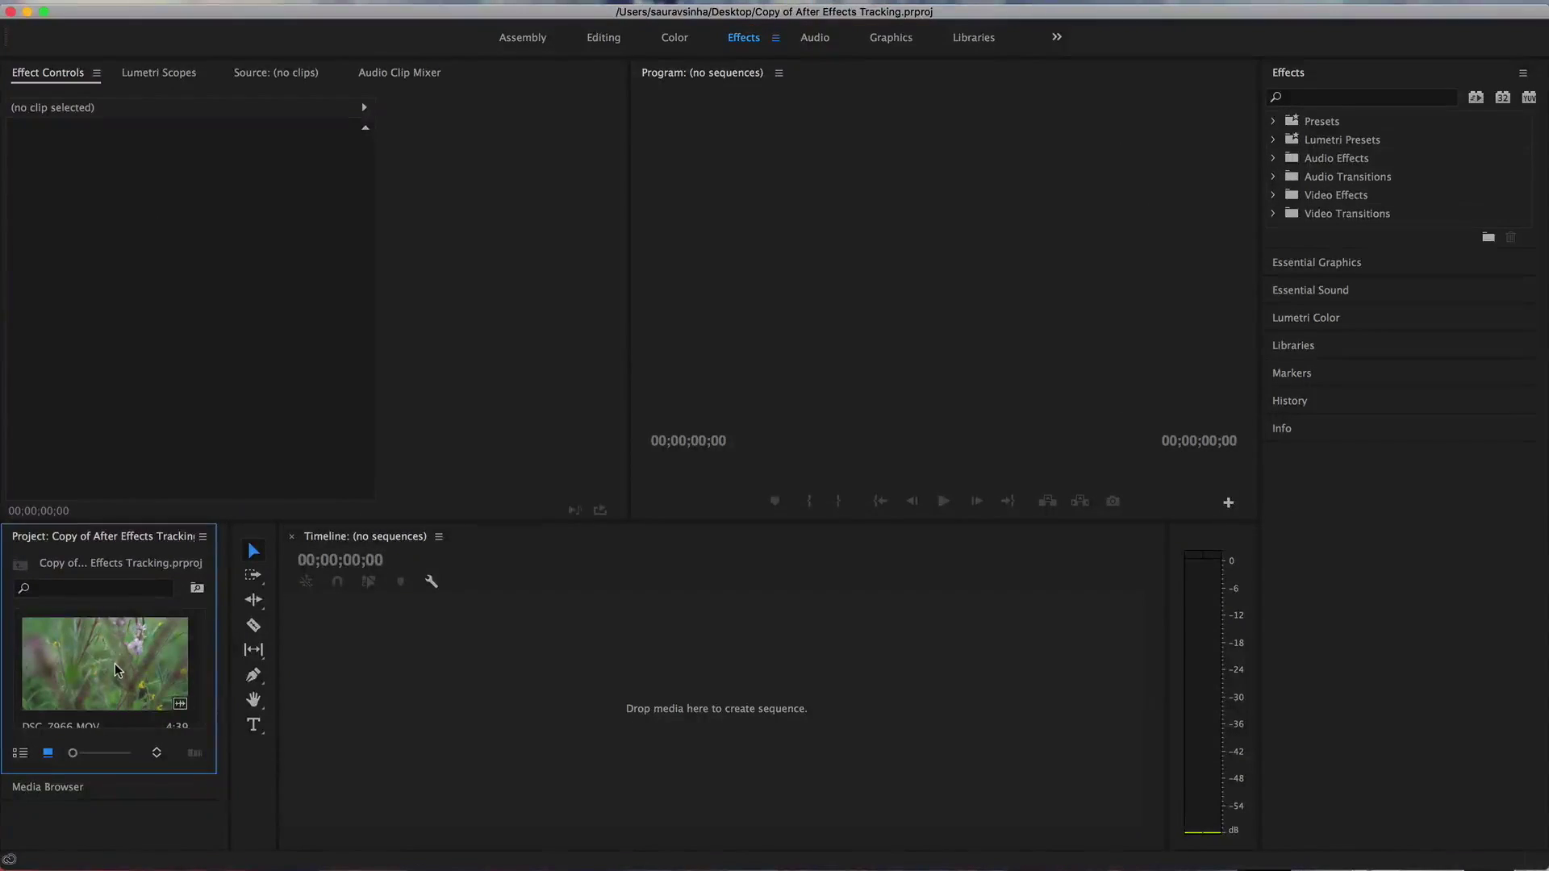
Create a sequence from the DSC_7966.MOV clip and switch to the Editing workspace.
{"action": "left_click_drag", "start_coordinate": [117, 670], "coordinate": [342, 680]}
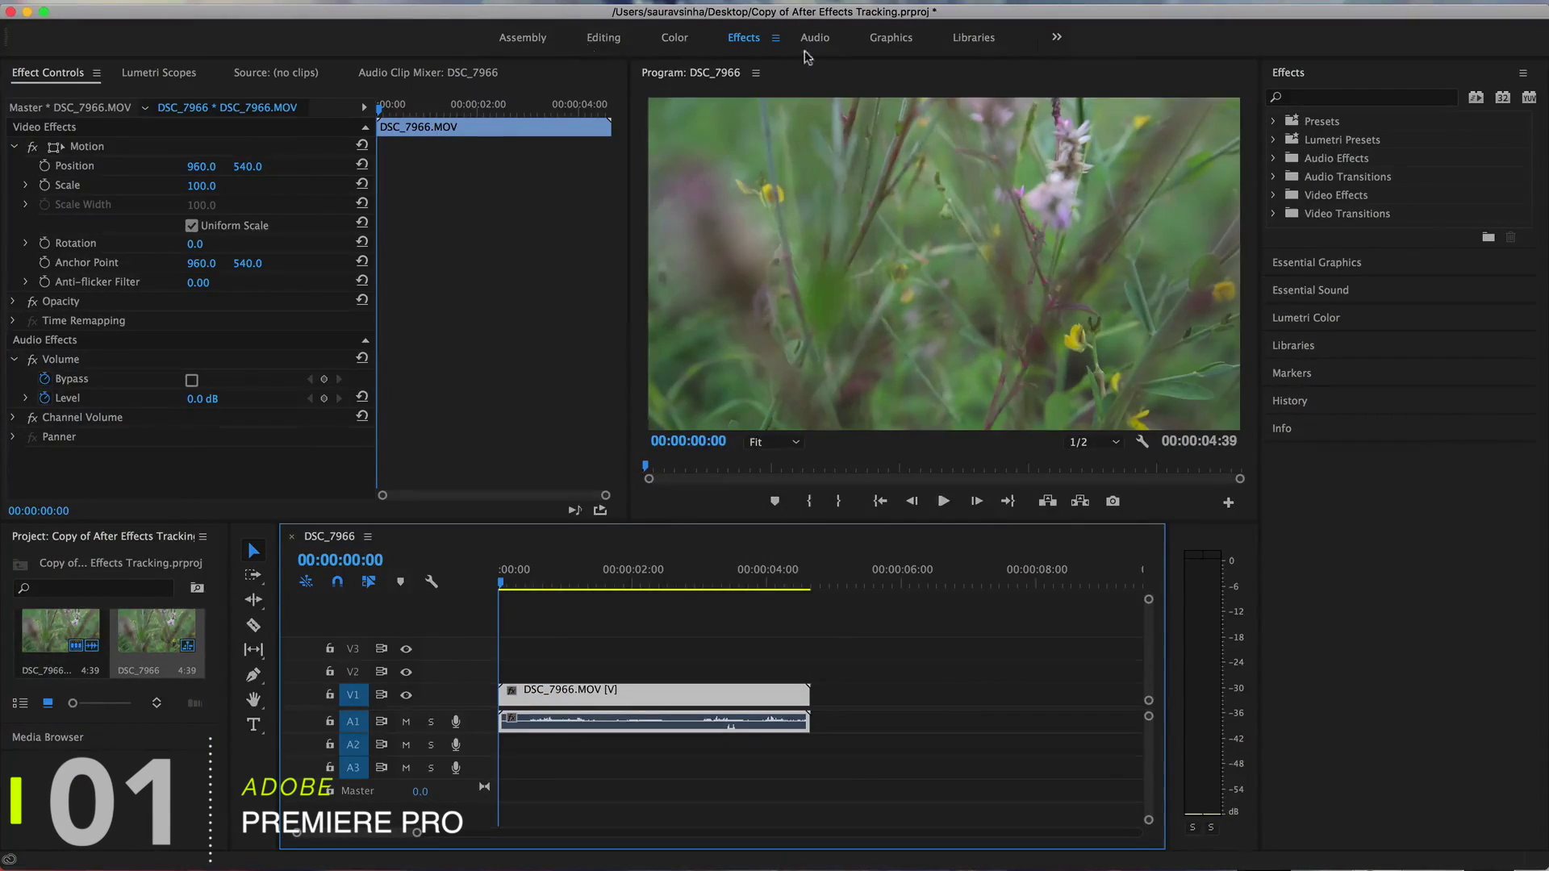
{"action": "left_click", "coordinate": [522, 38]}
{"action": "left_click", "coordinate": [604, 37]}
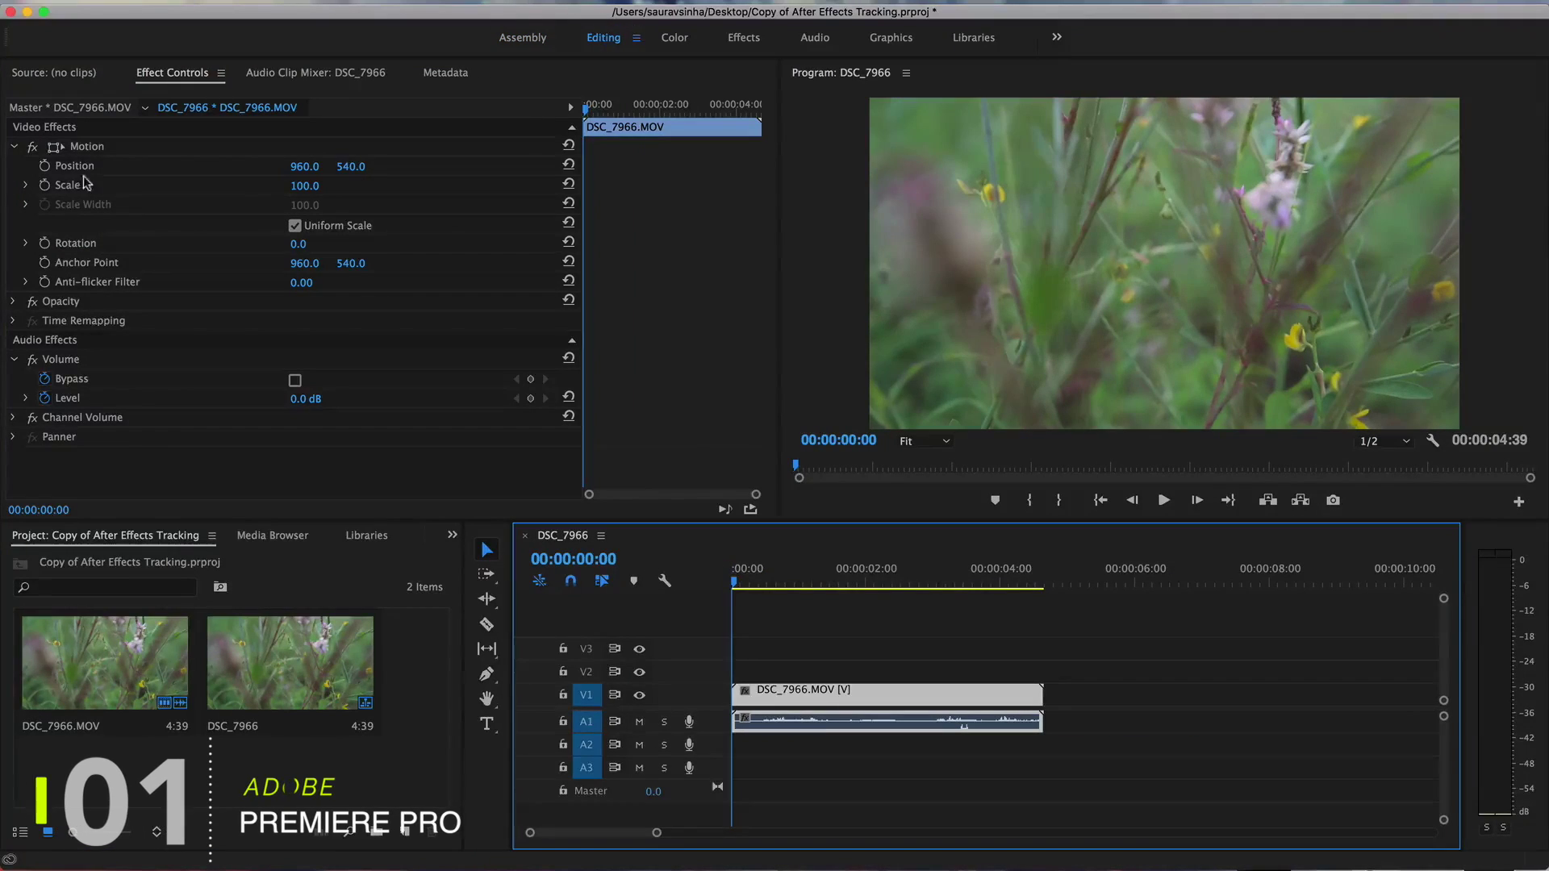
Try enlarging the DSC_7966.MOV clip to a scale of 143.
{"action": "left_click_drag", "start_coordinate": [294, 185], "coordinate": [395, 186]}
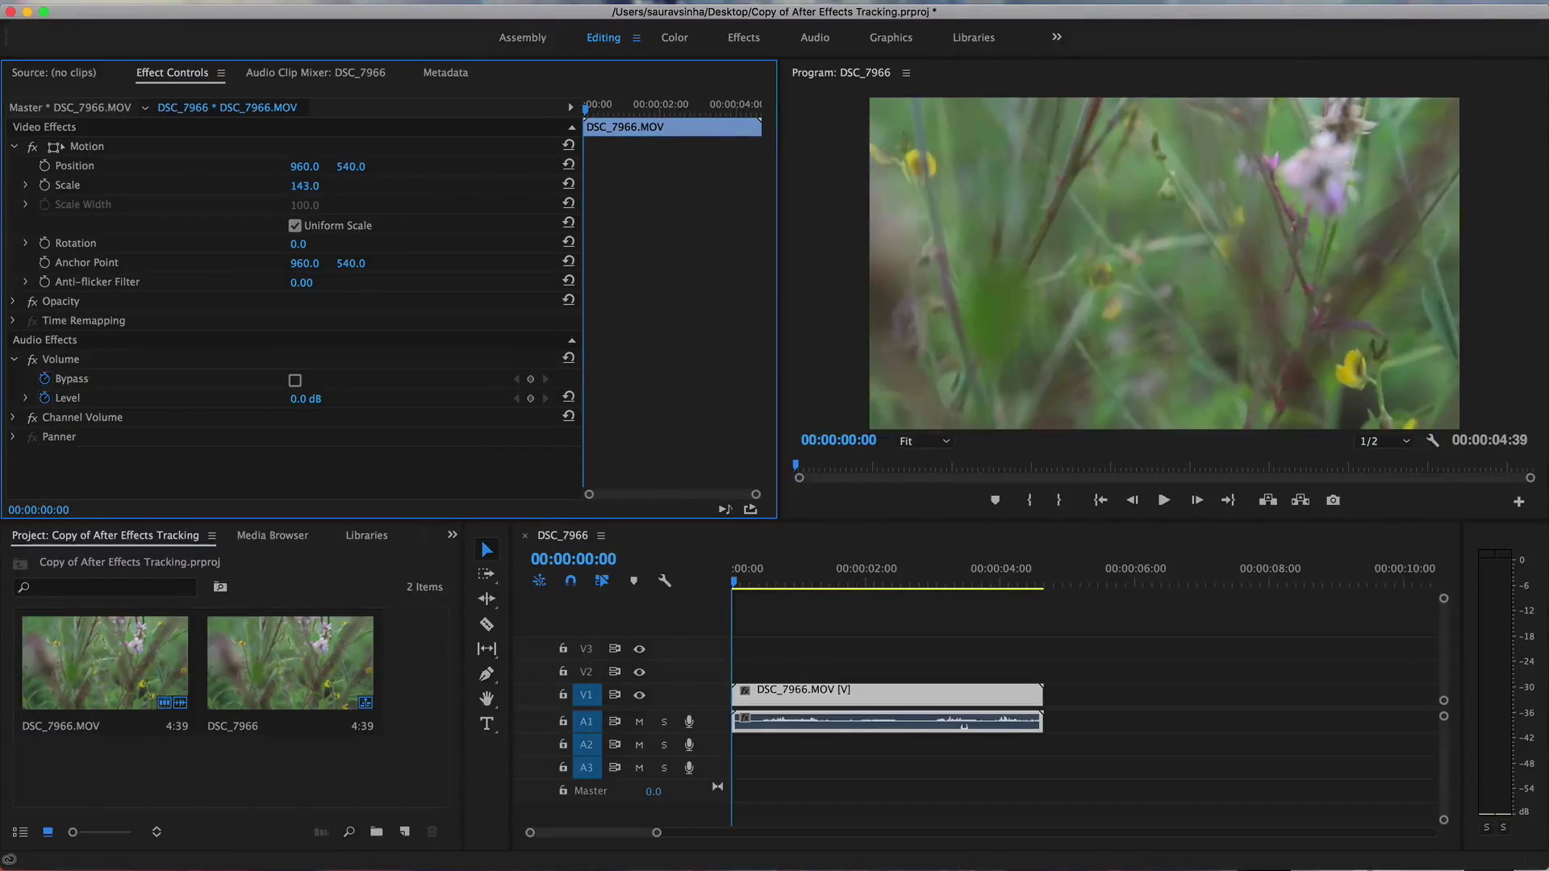
{"action": "key", "text": "super+z"}
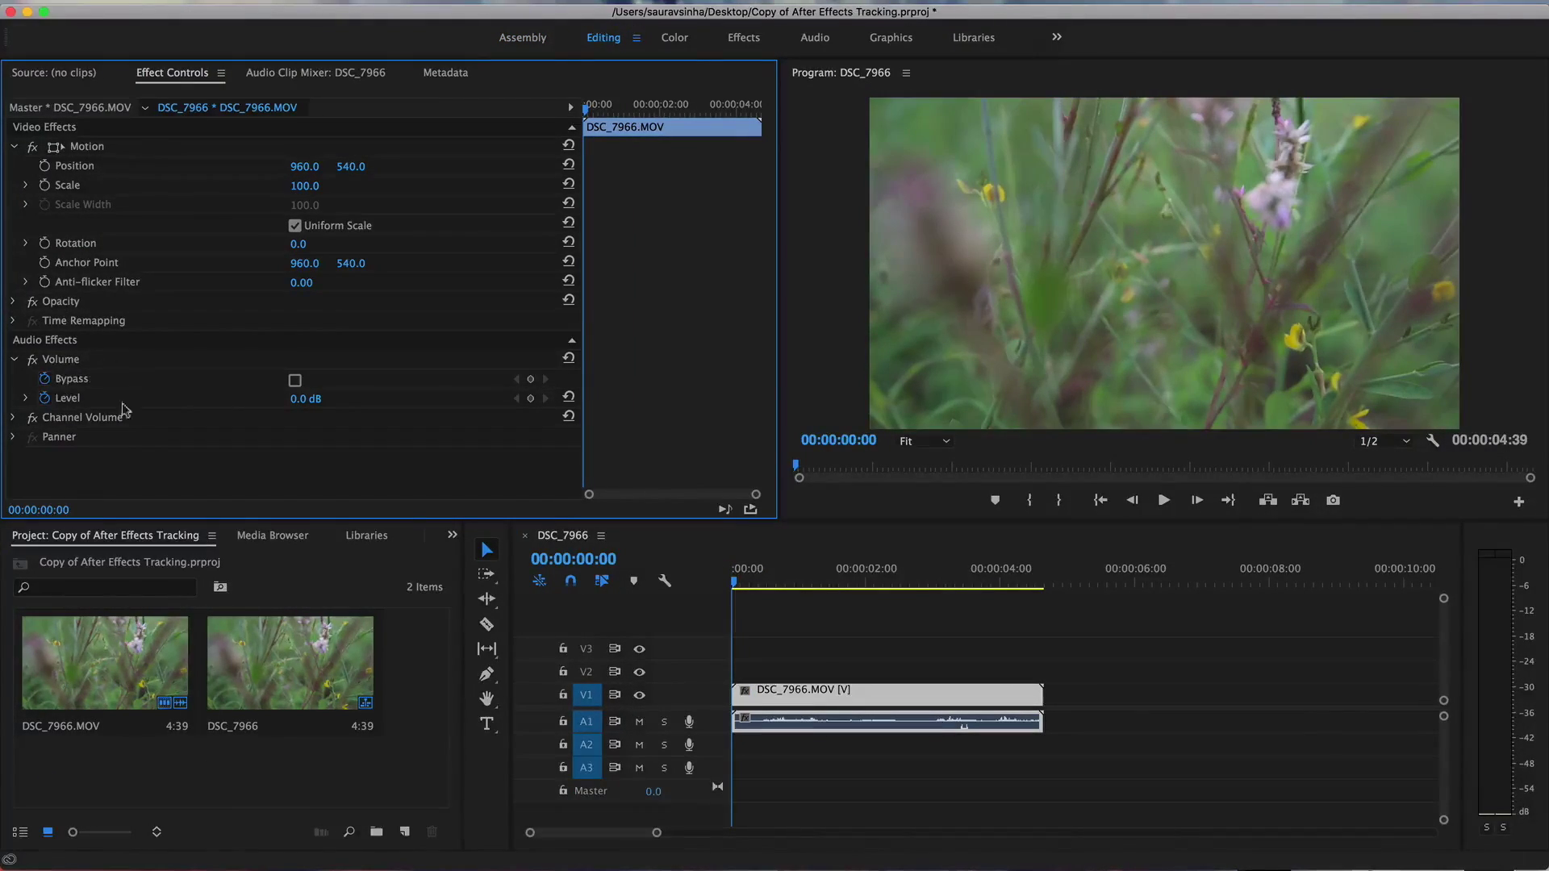
In the Color workspace, raise the clip's Creative vibrance to about 22.9.
{"action": "left_click", "coordinate": [675, 40]}
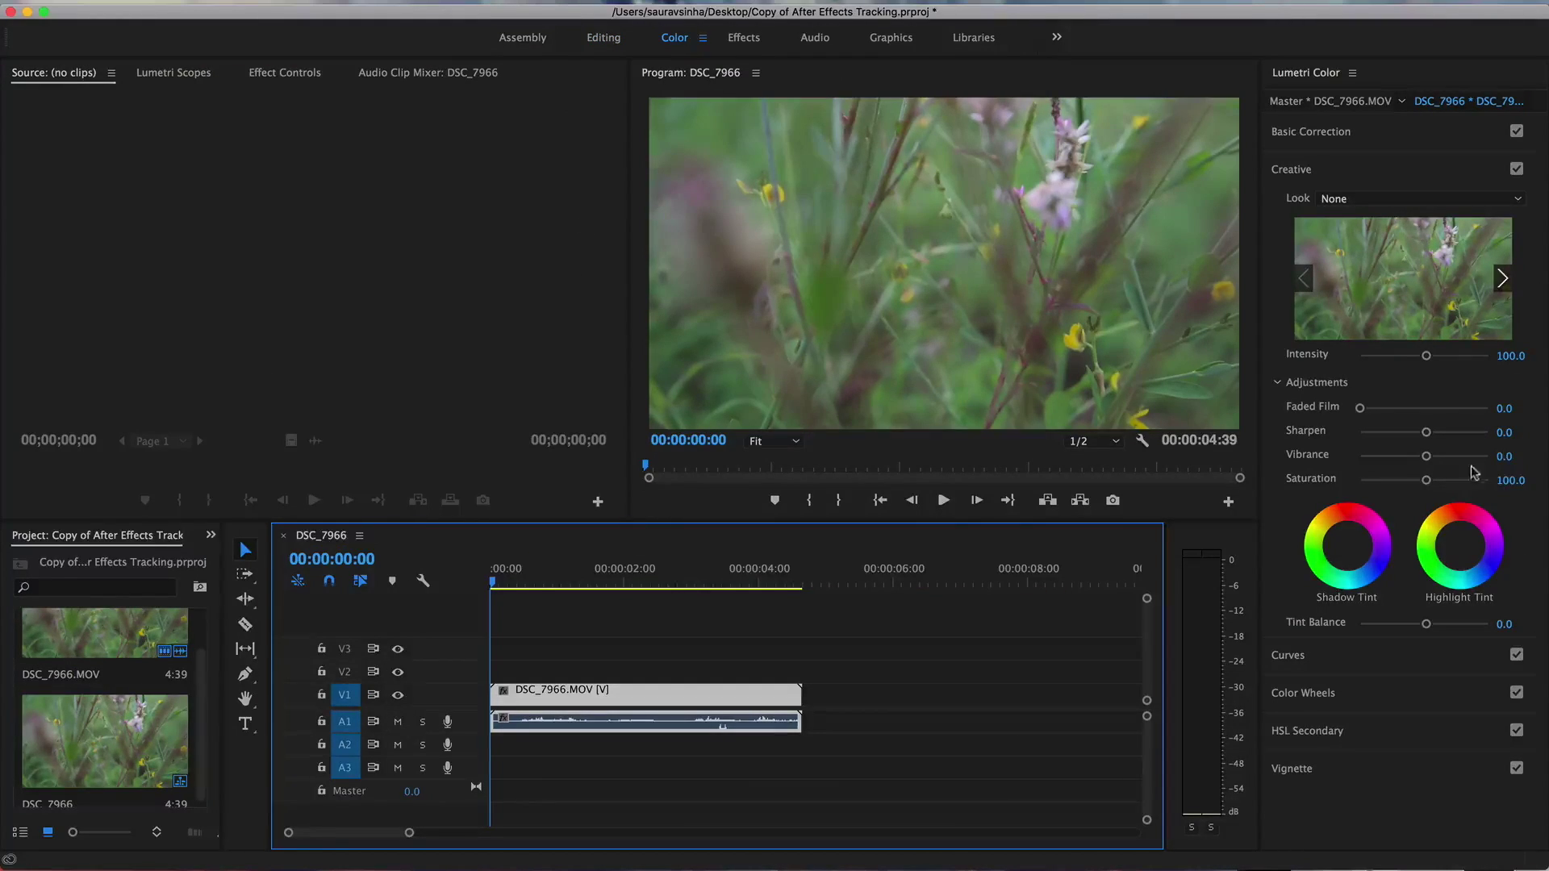
{"action": "left_click_drag", "start_coordinate": [1428, 457], "coordinate": [1440, 457]}
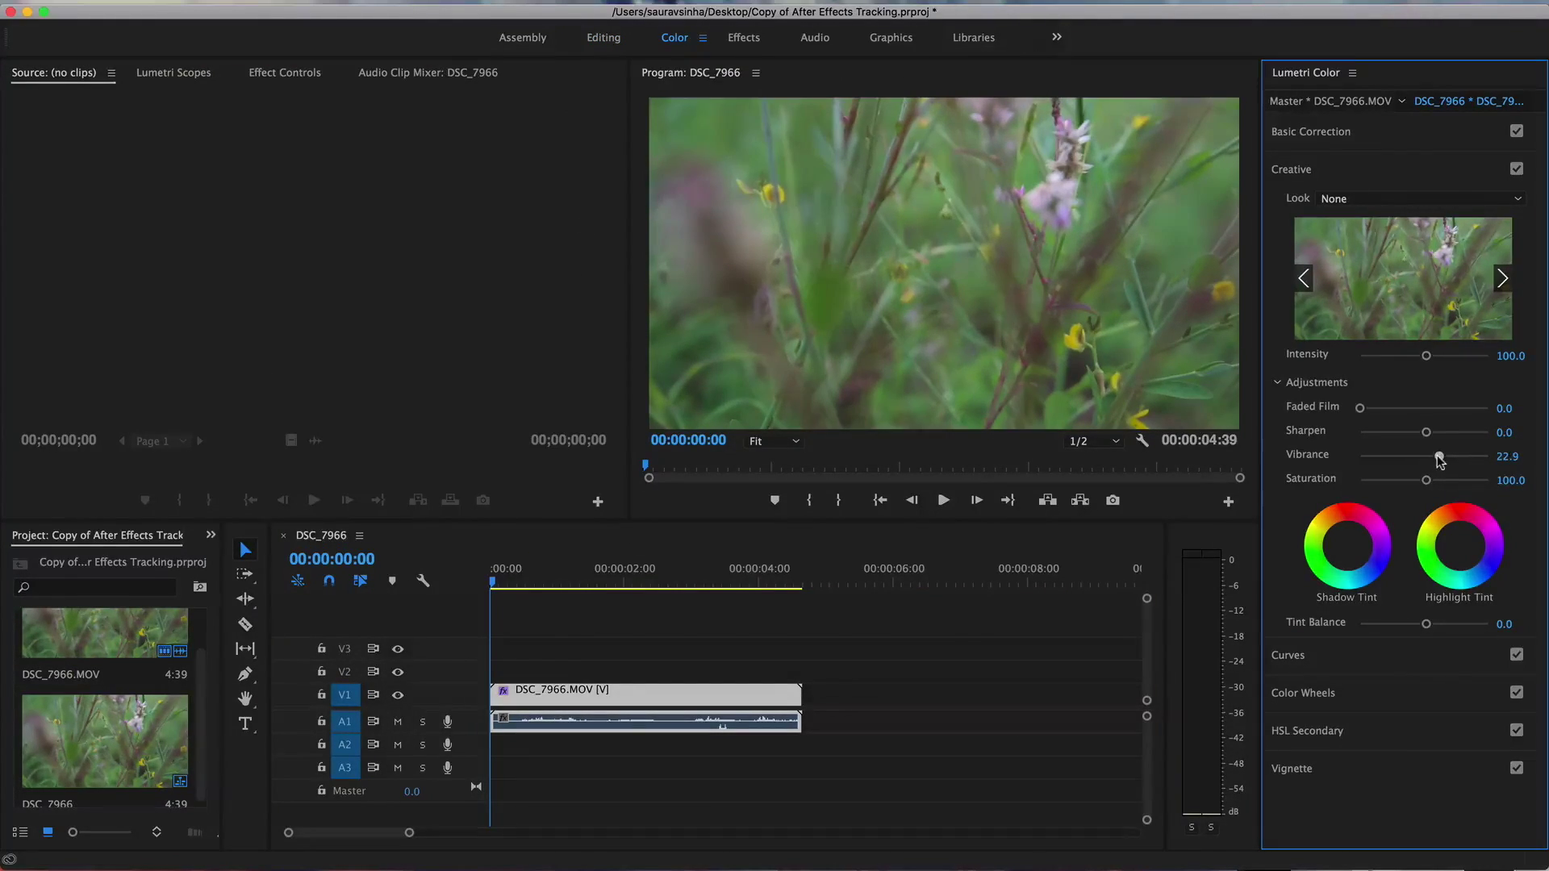
Shape the master RGB curve into a gentle S with lifted blacks, lower shadows and brighter highlights.
{"action": "left_click", "coordinate": [1349, 664]}
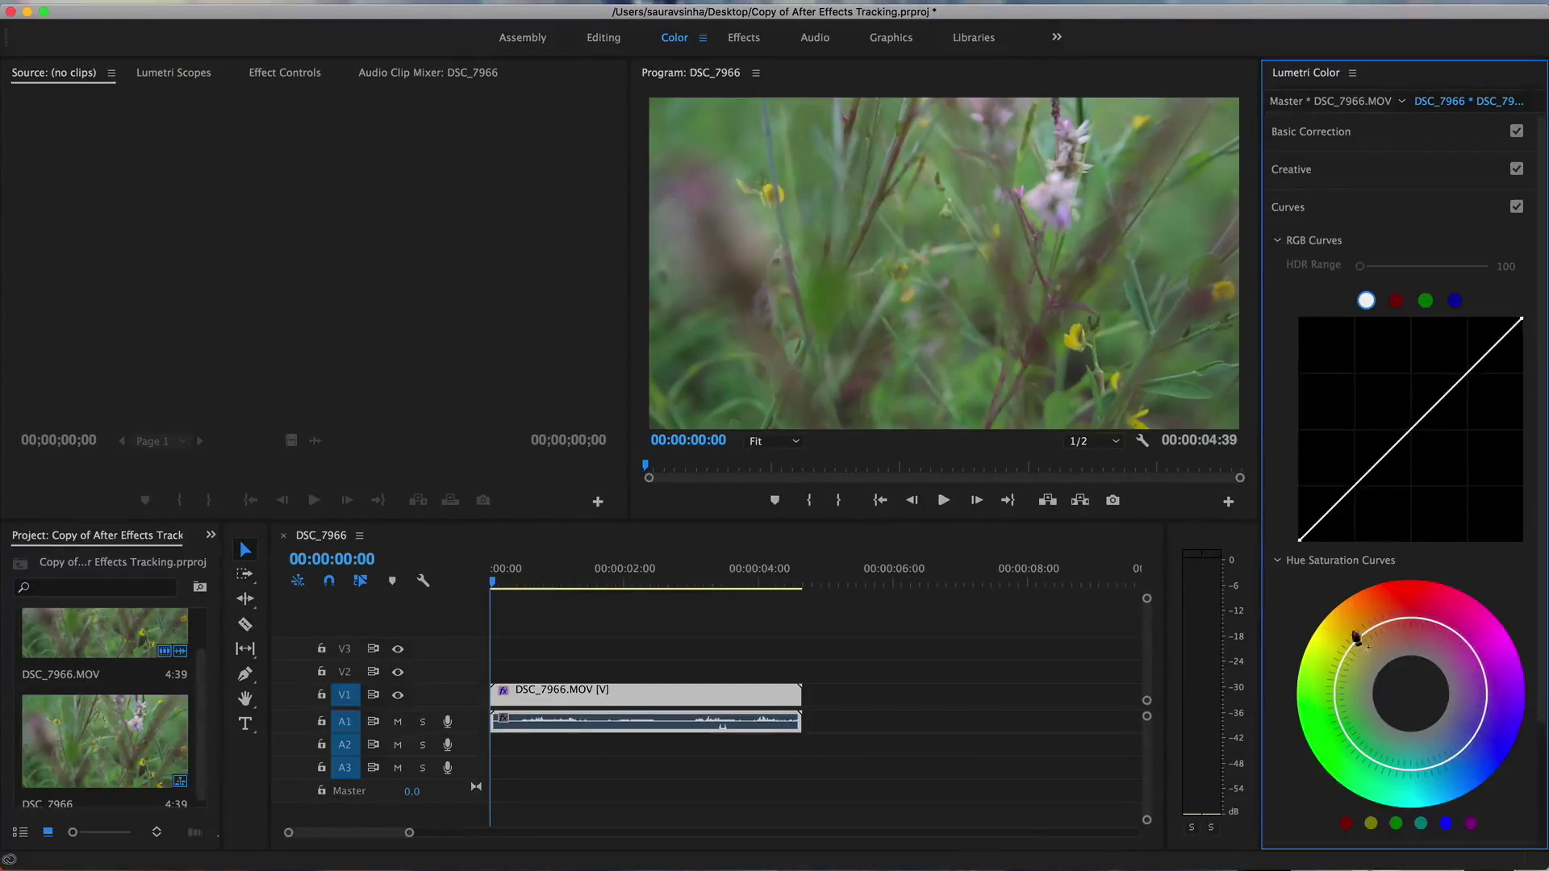
{"action": "left_click_drag", "start_coordinate": [1301, 540], "coordinate": [1300, 523]}
{"action": "left_click_drag", "start_coordinate": [1361, 470], "coordinate": [1359, 489]}
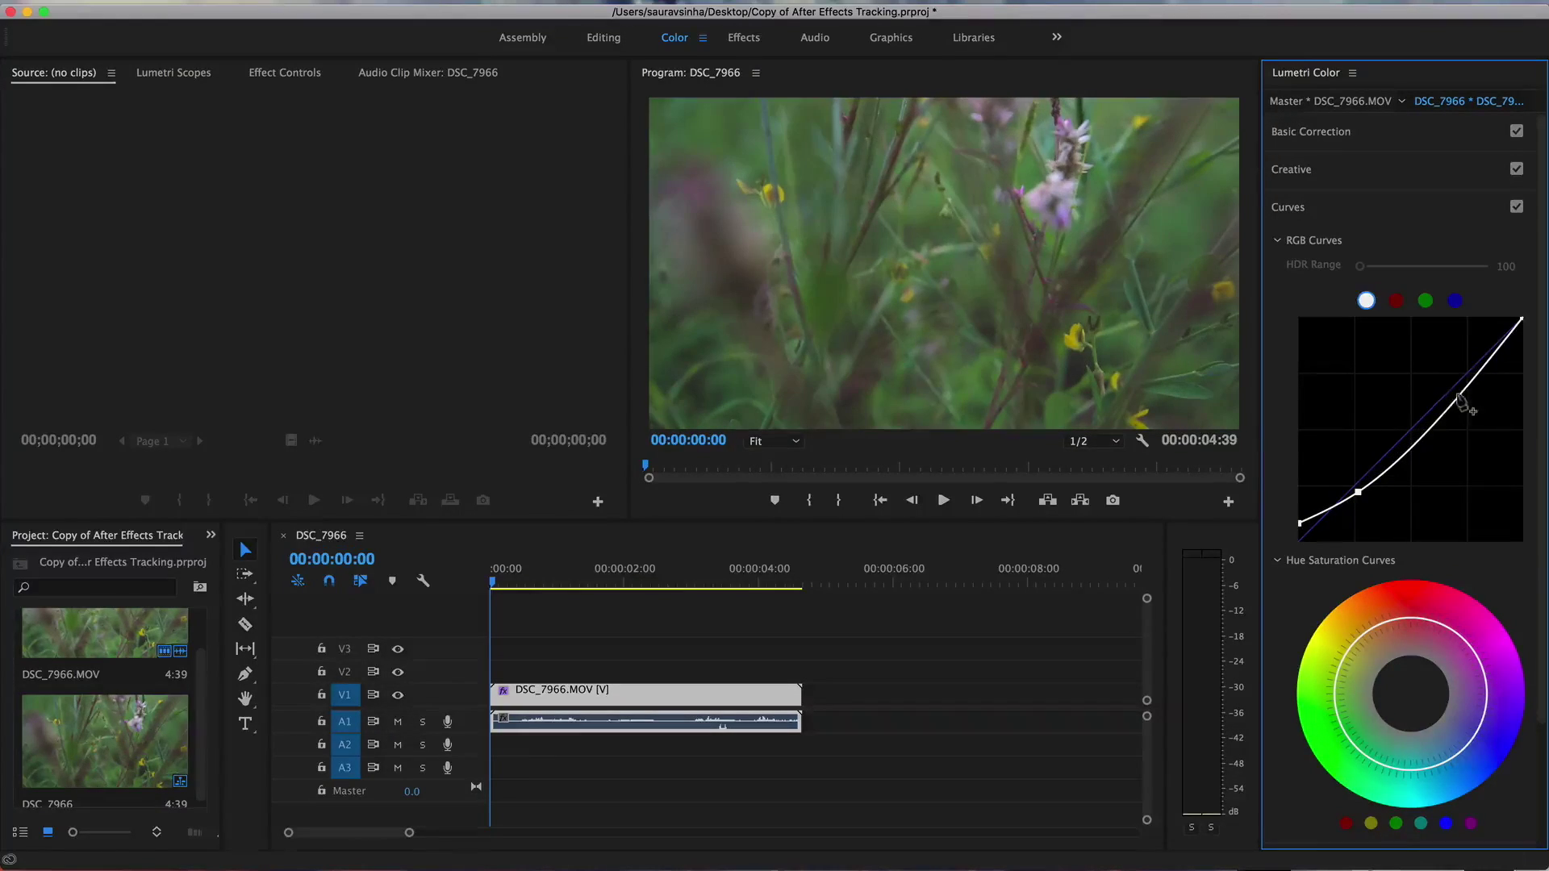
{"action": "left_click_drag", "start_coordinate": [1474, 379], "coordinate": [1519, 331]}
Try pulling the blue RGB curve down strongly and return to the master curve.
{"action": "left_click", "coordinate": [1454, 303]}
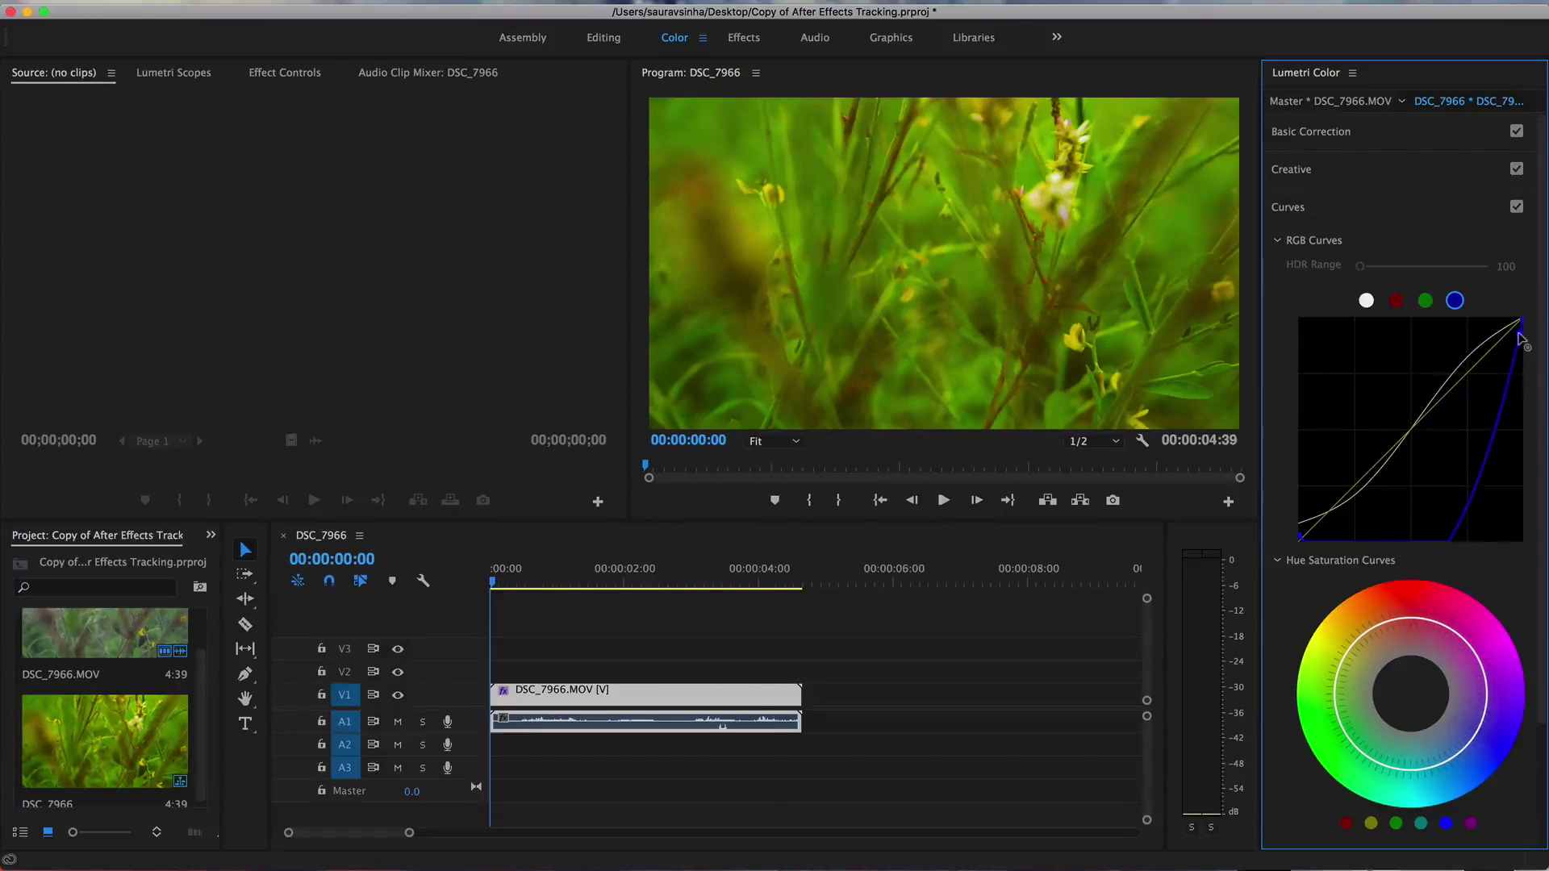
{"action": "key", "text": "super+z"}
{"action": "left_click", "coordinate": [1366, 300]}
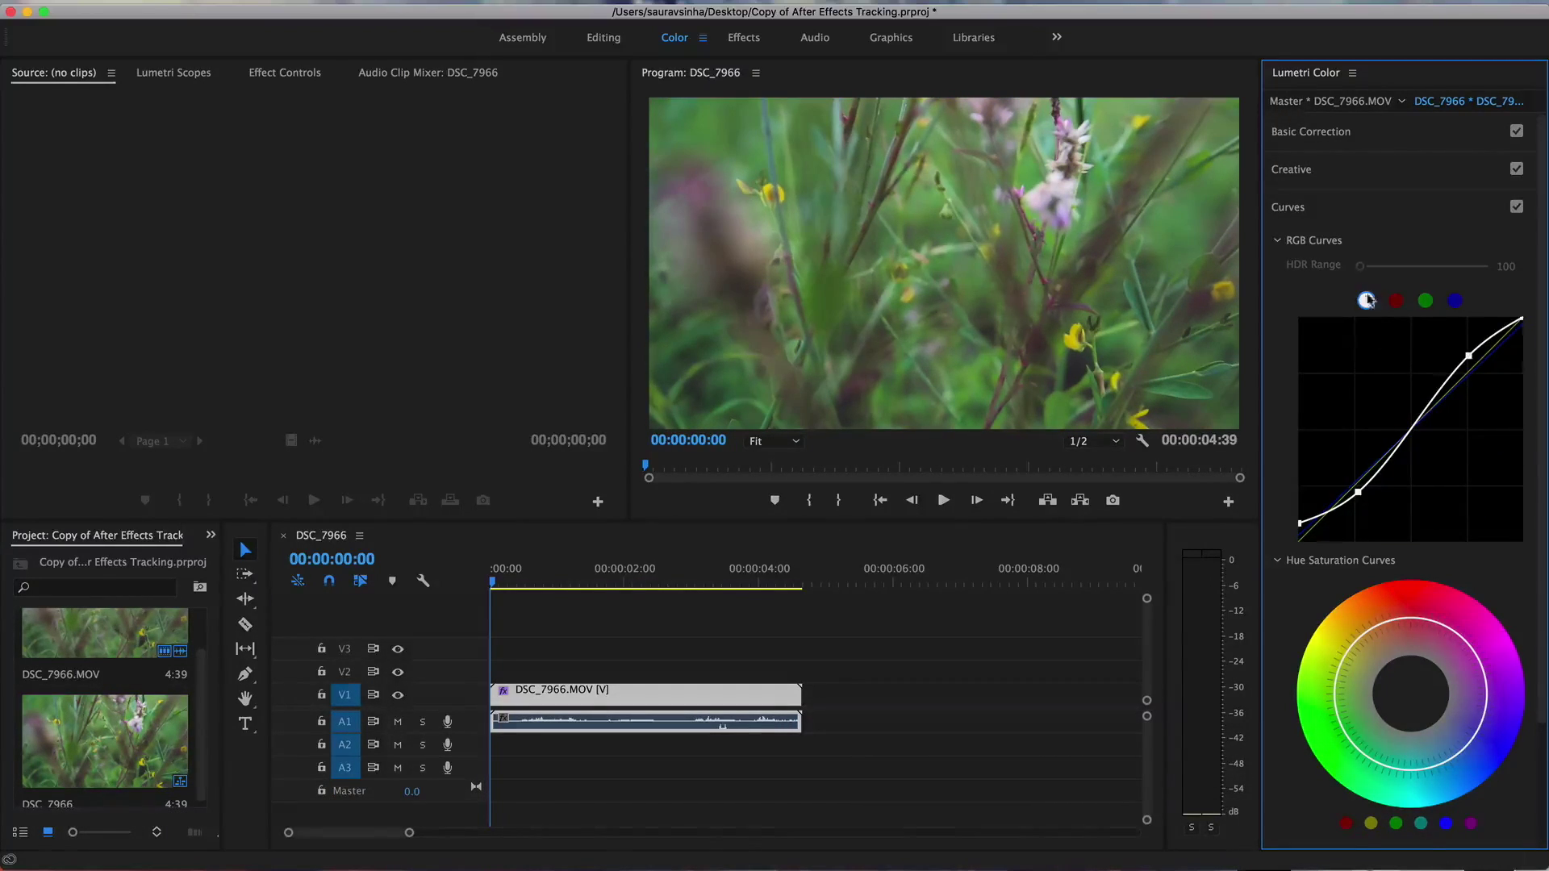
Set the Creative faded film to 36.4 and vibrance to 17.1.
{"action": "left_click", "coordinate": [1312, 169]}
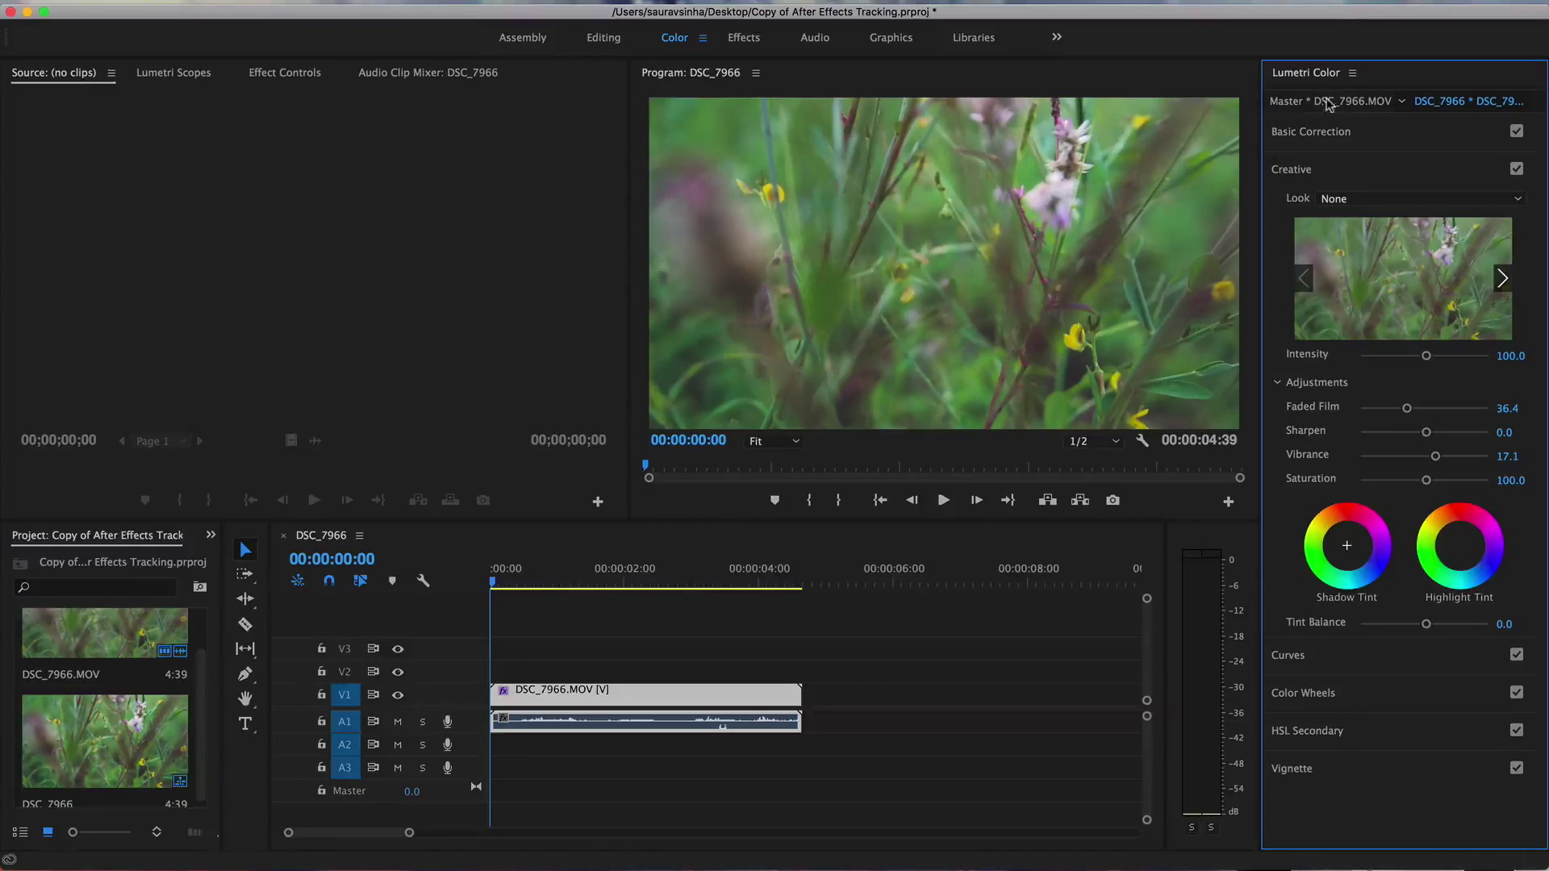
Set the Basic Correction contrast to 15.7, highlights 12.9, shadows 4.3, whites 14.3 and blacks -5.7, and compare before and after.
{"action": "left_click", "coordinate": [1339, 132]}
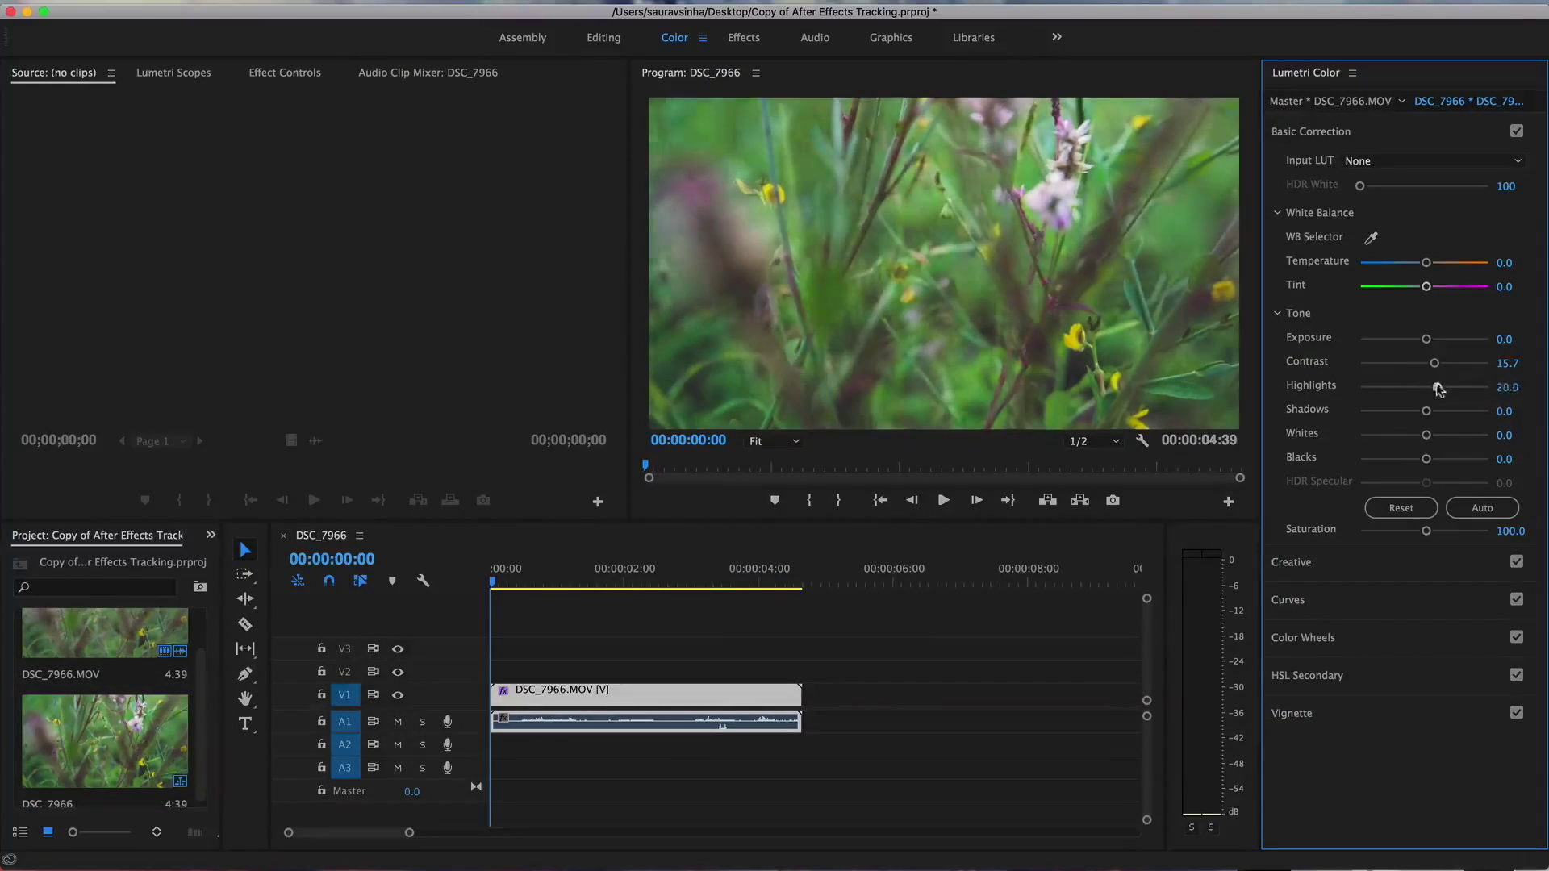
{"action": "left_click_drag", "start_coordinate": [1429, 414], "coordinate": [1436, 436]}
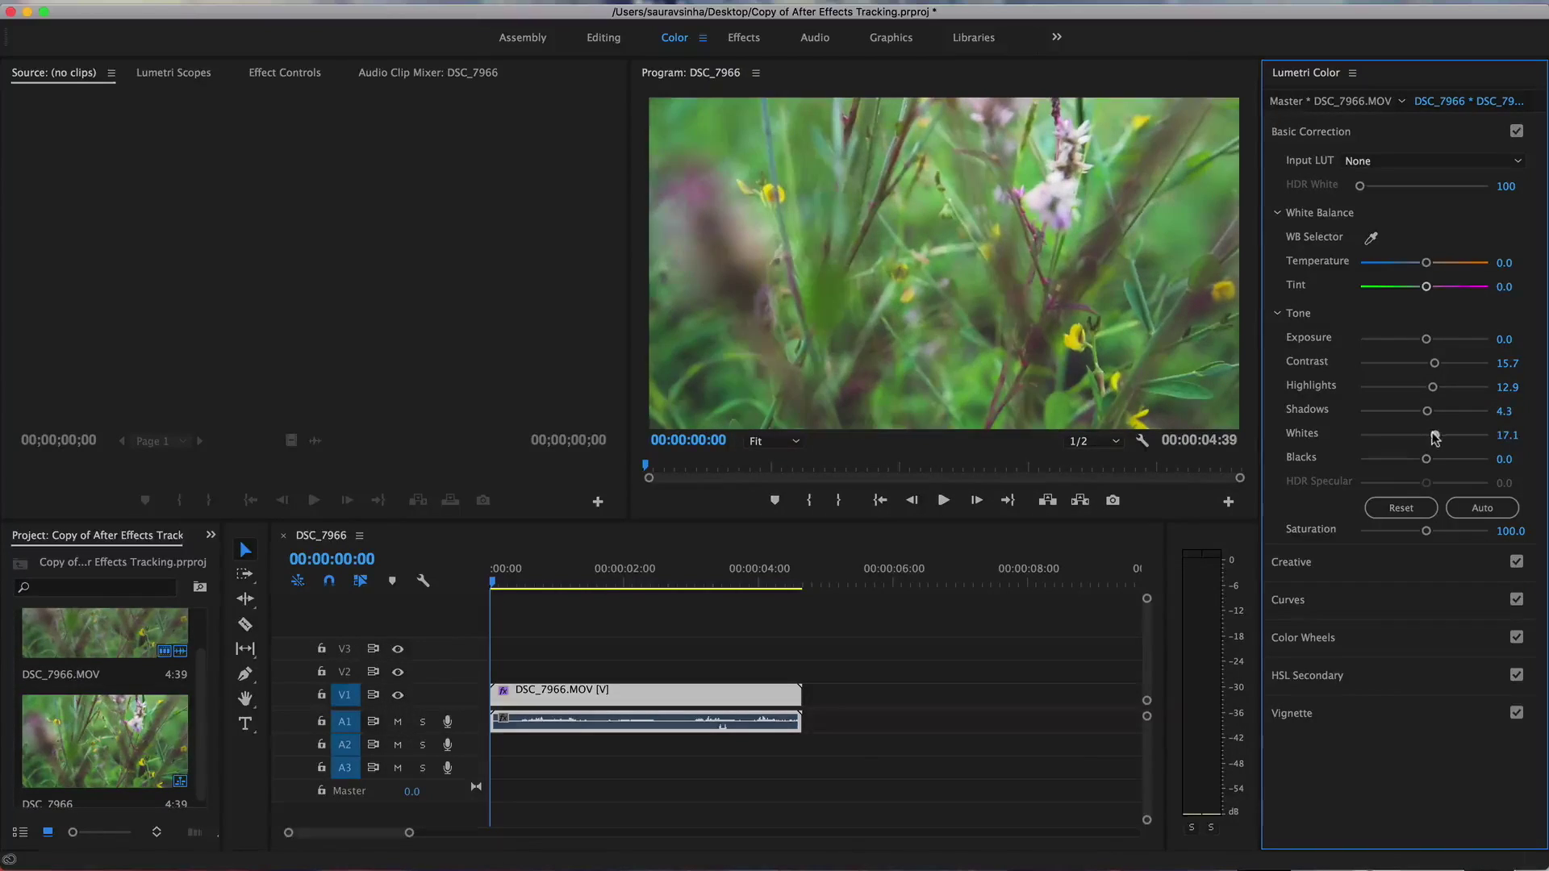
{"action": "left_click", "coordinate": [1517, 131]}
{"action": "left_click", "coordinate": [1517, 132]}
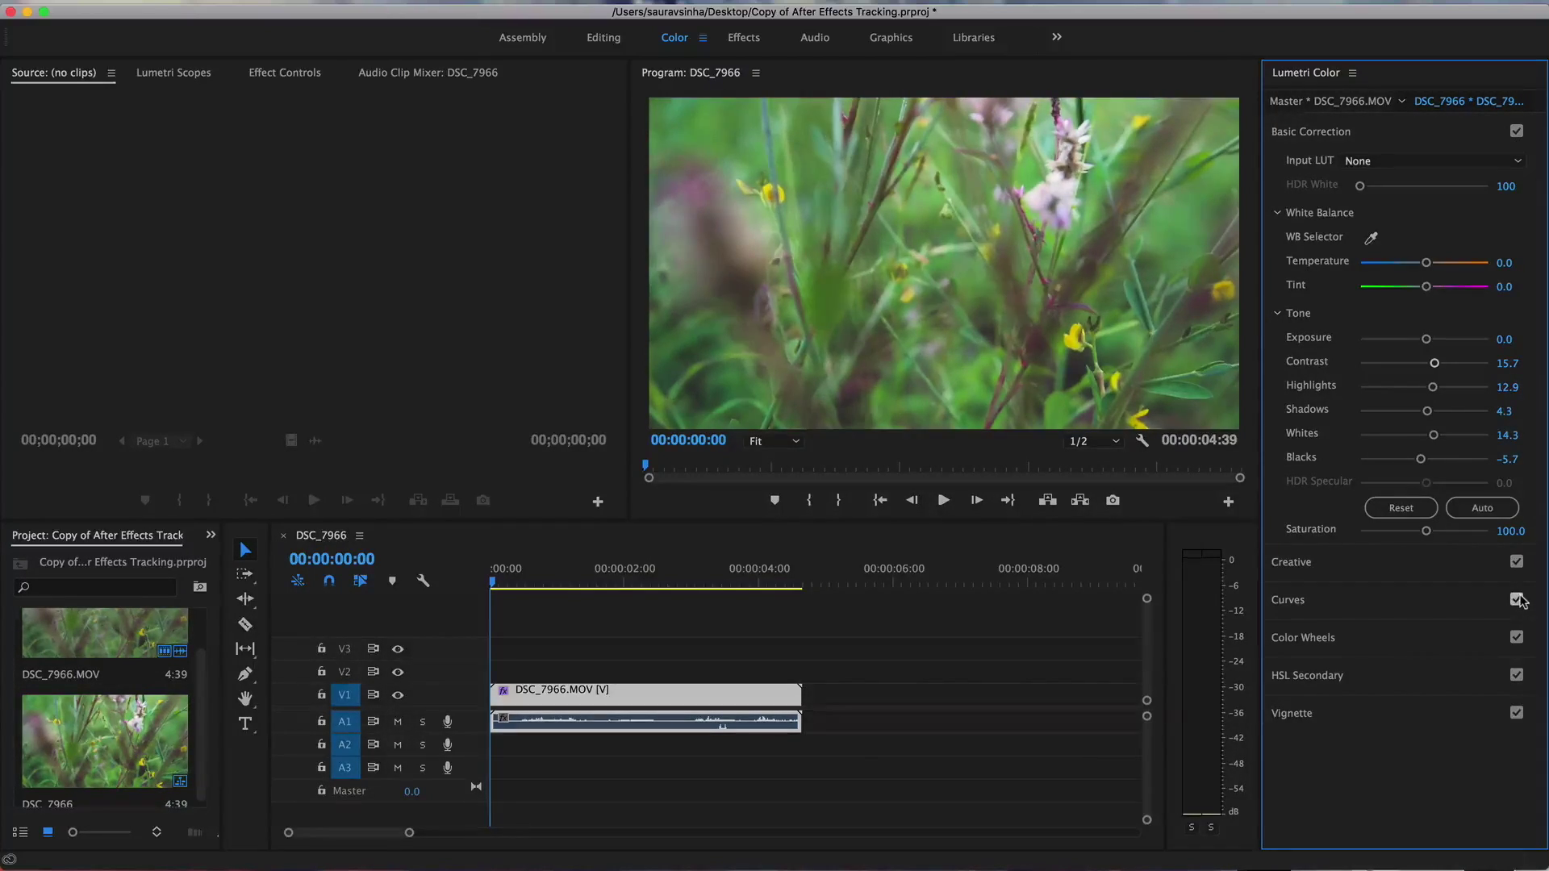
Try tinting the shadows and highlights with the Lumetri color wheels.
{"action": "left_click", "coordinate": [1303, 637]}
{"action": "mouse_move", "coordinate": [1289, 459]}
{"action": "left_mouse_down"}
{"action": "mouse_move", "coordinate": [1289, 432]}
{"action": "mouse_move", "coordinate": [1289, 449]}
{"action": "left_mouse_up"}
{"action": "left_click_drag", "start_coordinate": [1341, 450], "coordinate": [1347, 449]}
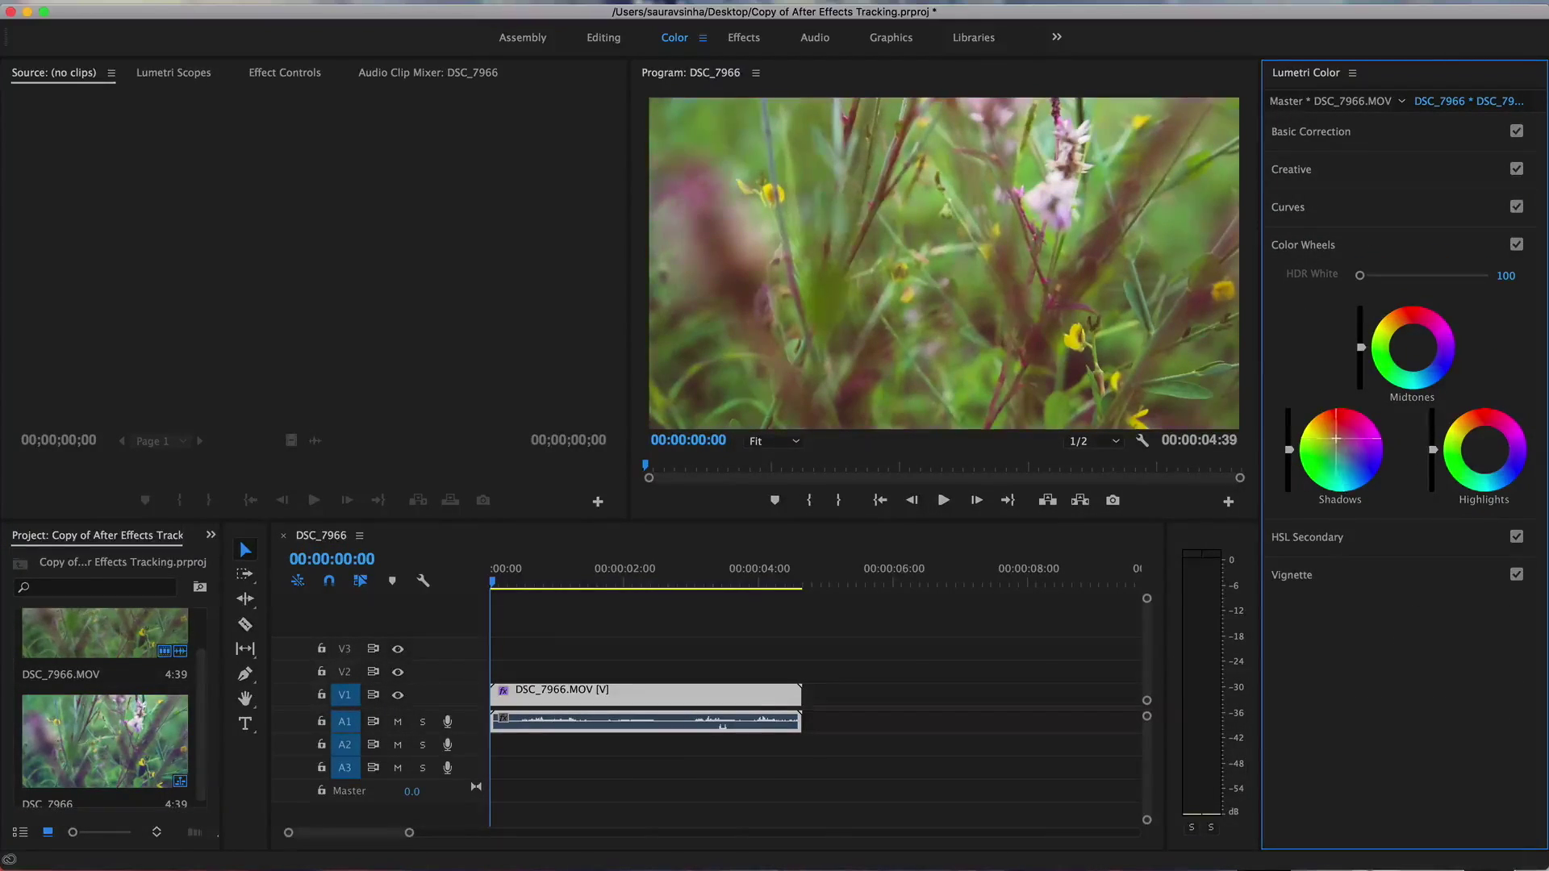
{"action": "key", "text": "super+z"}
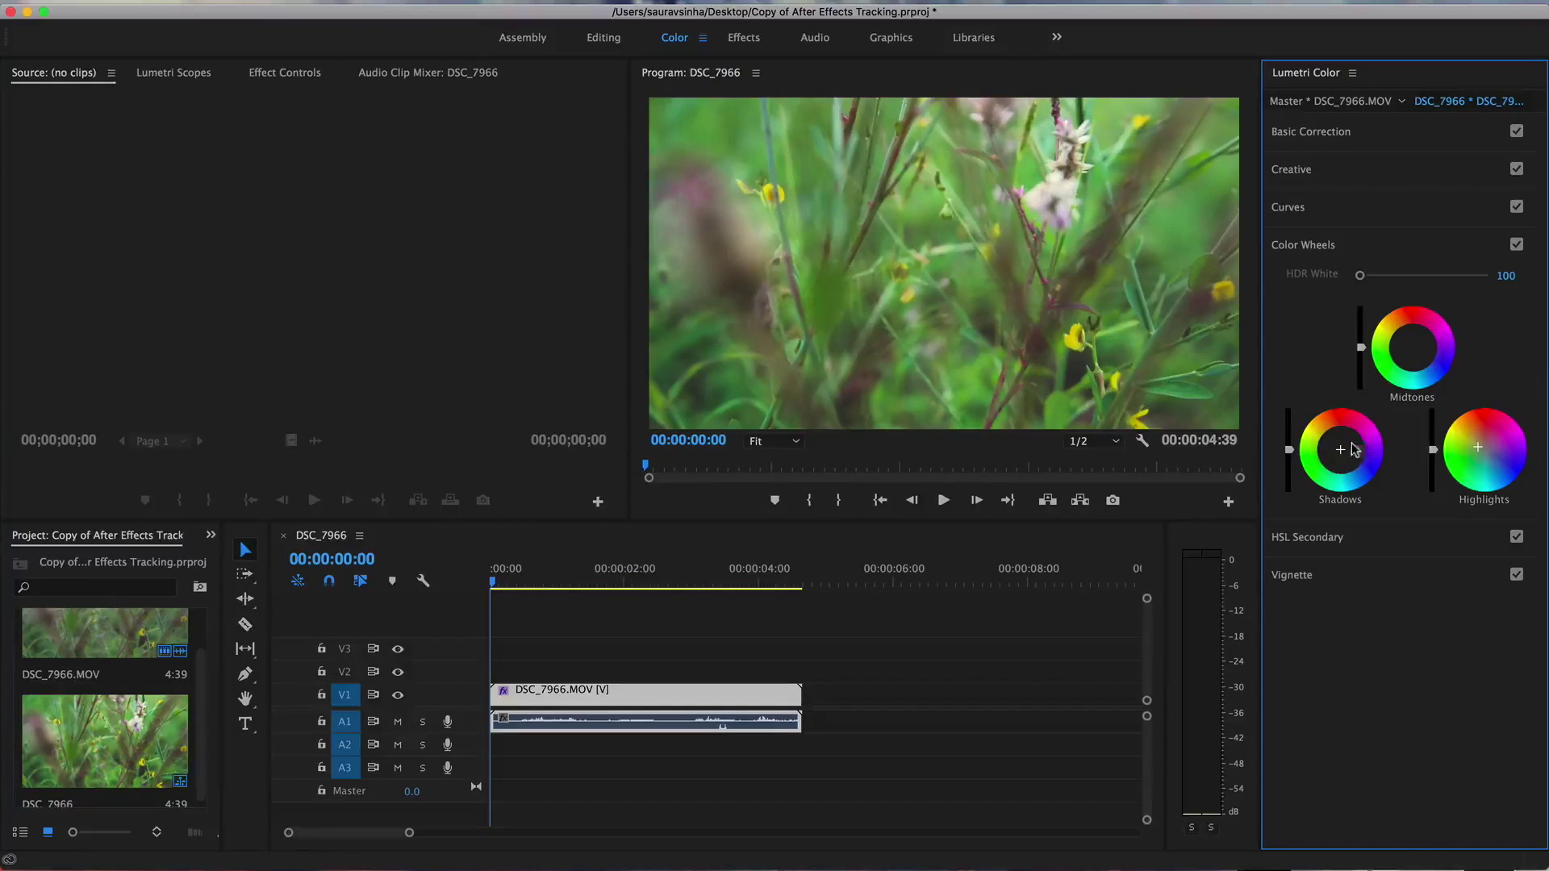
{"action": "key", "text": "super+z"}
Try raising the HSL Secondary correction's brightness and shifting its tint on the color wheel.
{"action": "left_click", "coordinate": [1371, 537]}
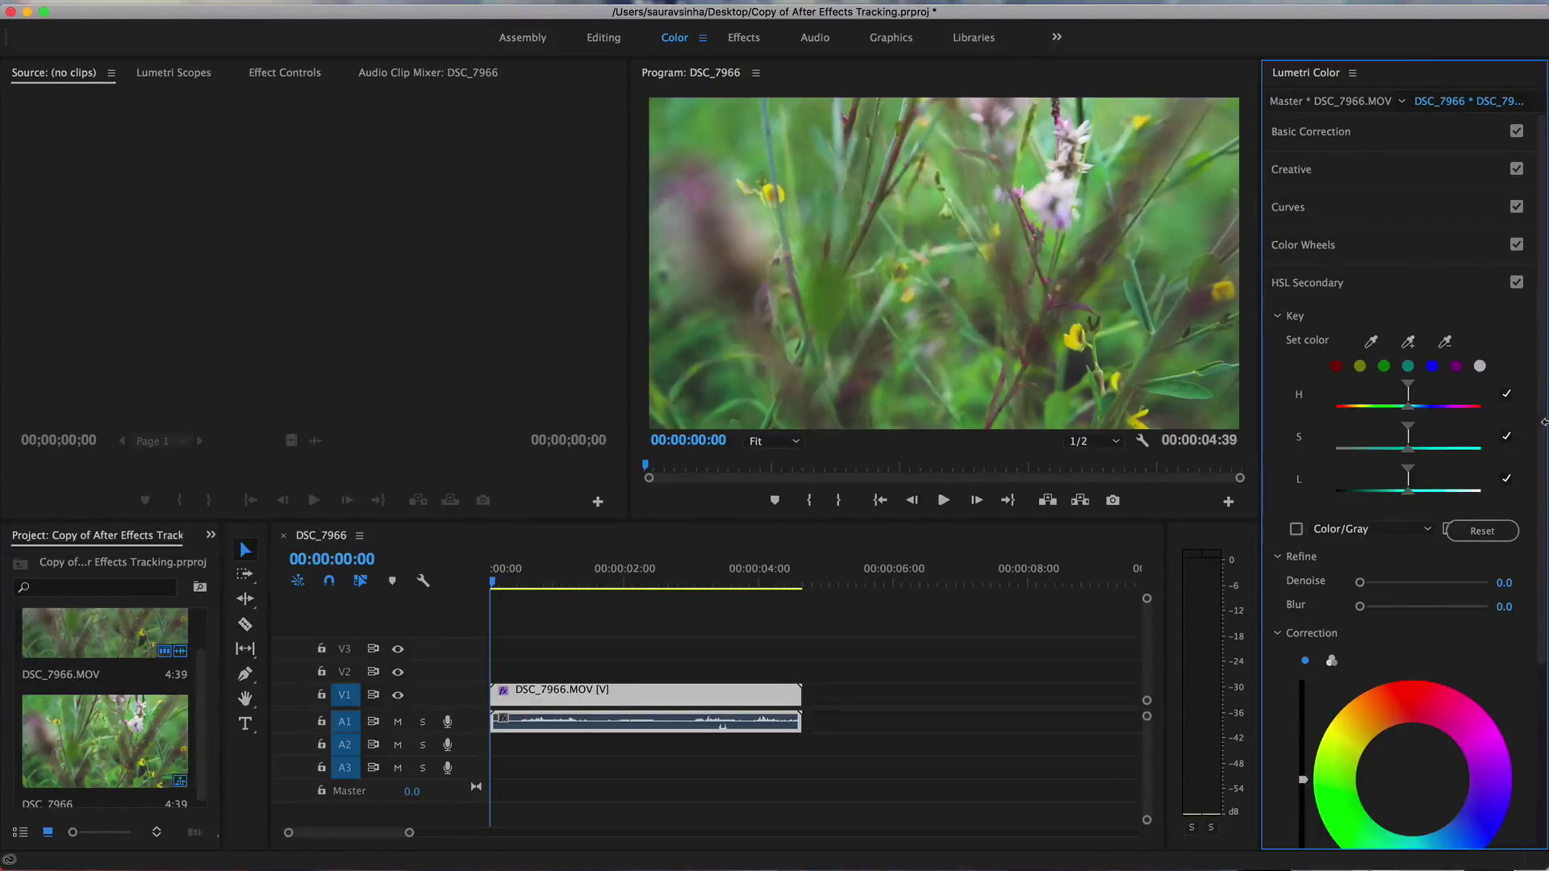
{"action": "scroll", "coordinate": [1480, 615], "scroll_direction": "down", "scroll_amount": 5}
{"action": "left_click_drag", "start_coordinate": [1304, 598], "coordinate": [1303, 441]}
{"action": "left_click", "coordinate": [1423, 531]}
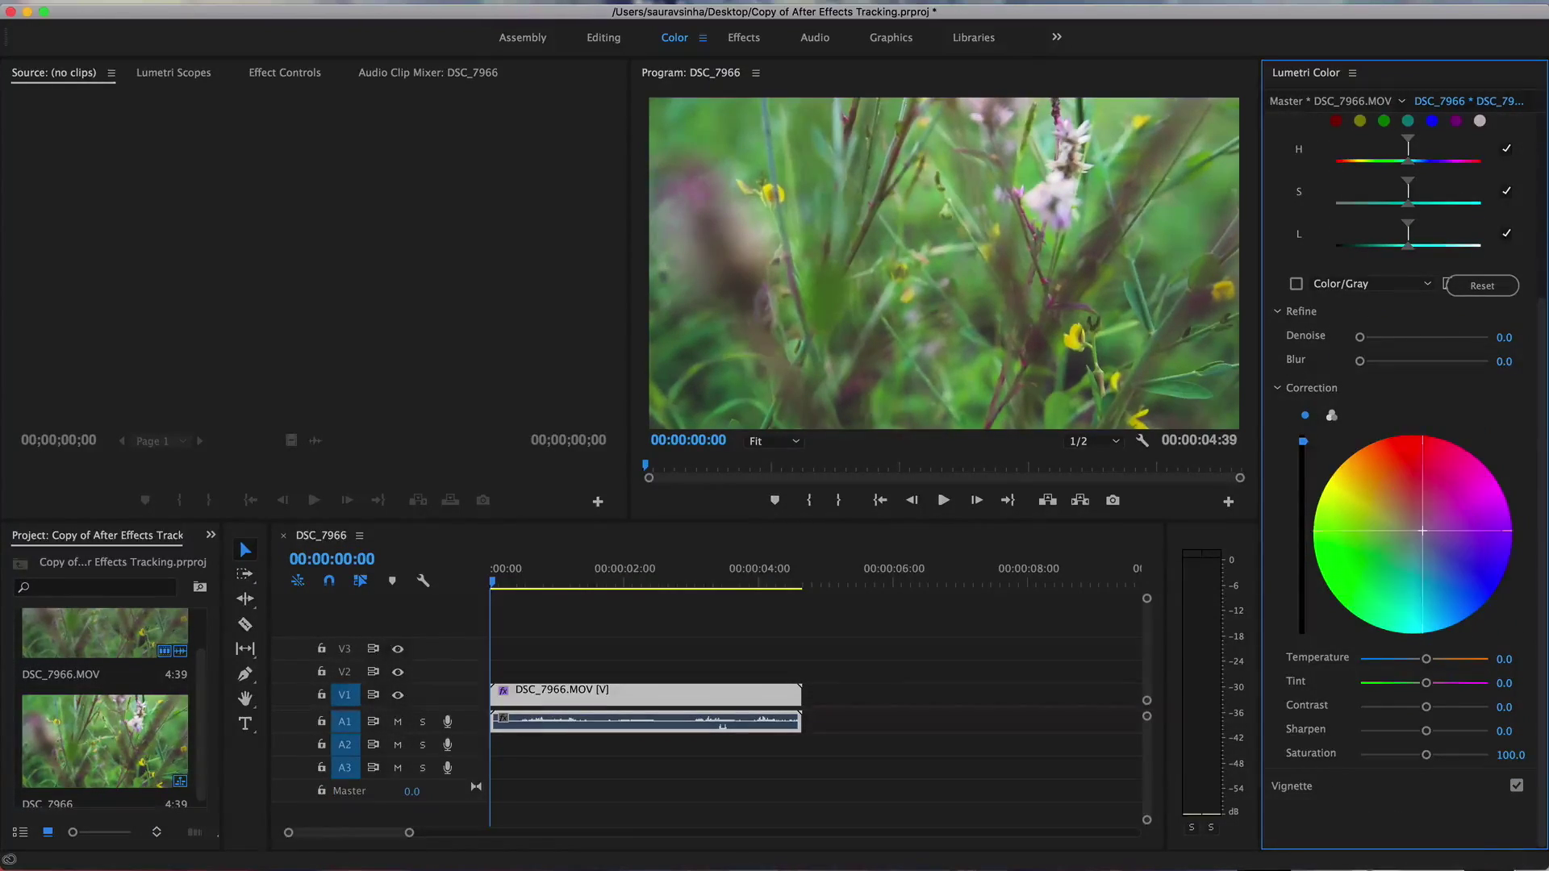
{"action": "key", "text": "super+z"}
{"action": "key", "text": "super+shift+z"}
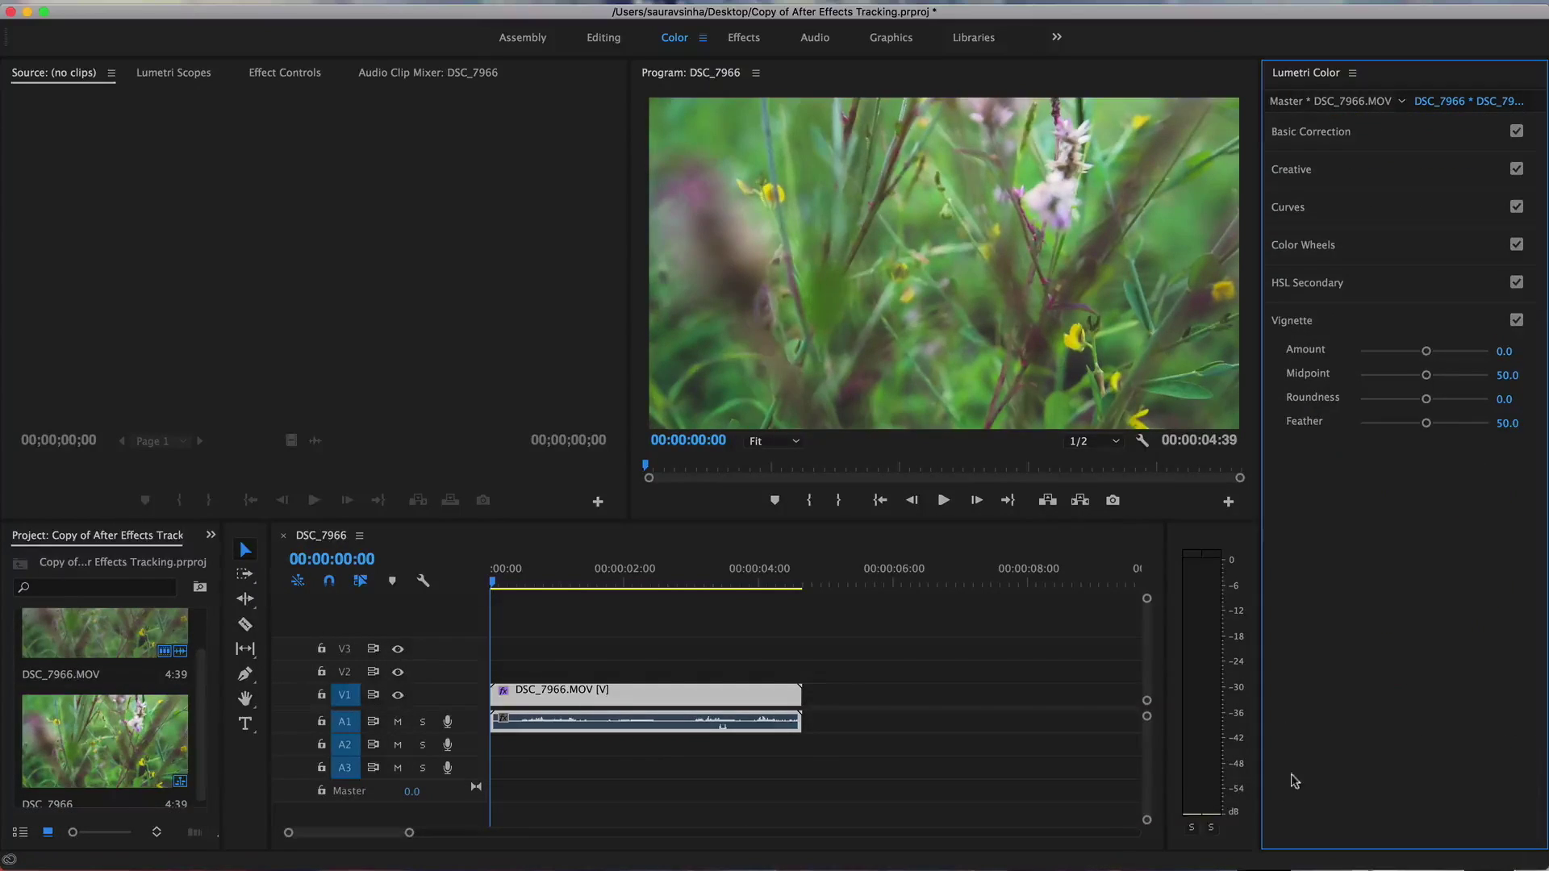
Add a subtle vignette with amount -0.3, midpoint 42.1 and feather 100.
{"action": "left_click_drag", "start_coordinate": [1425, 352], "coordinate": [1419, 353]}
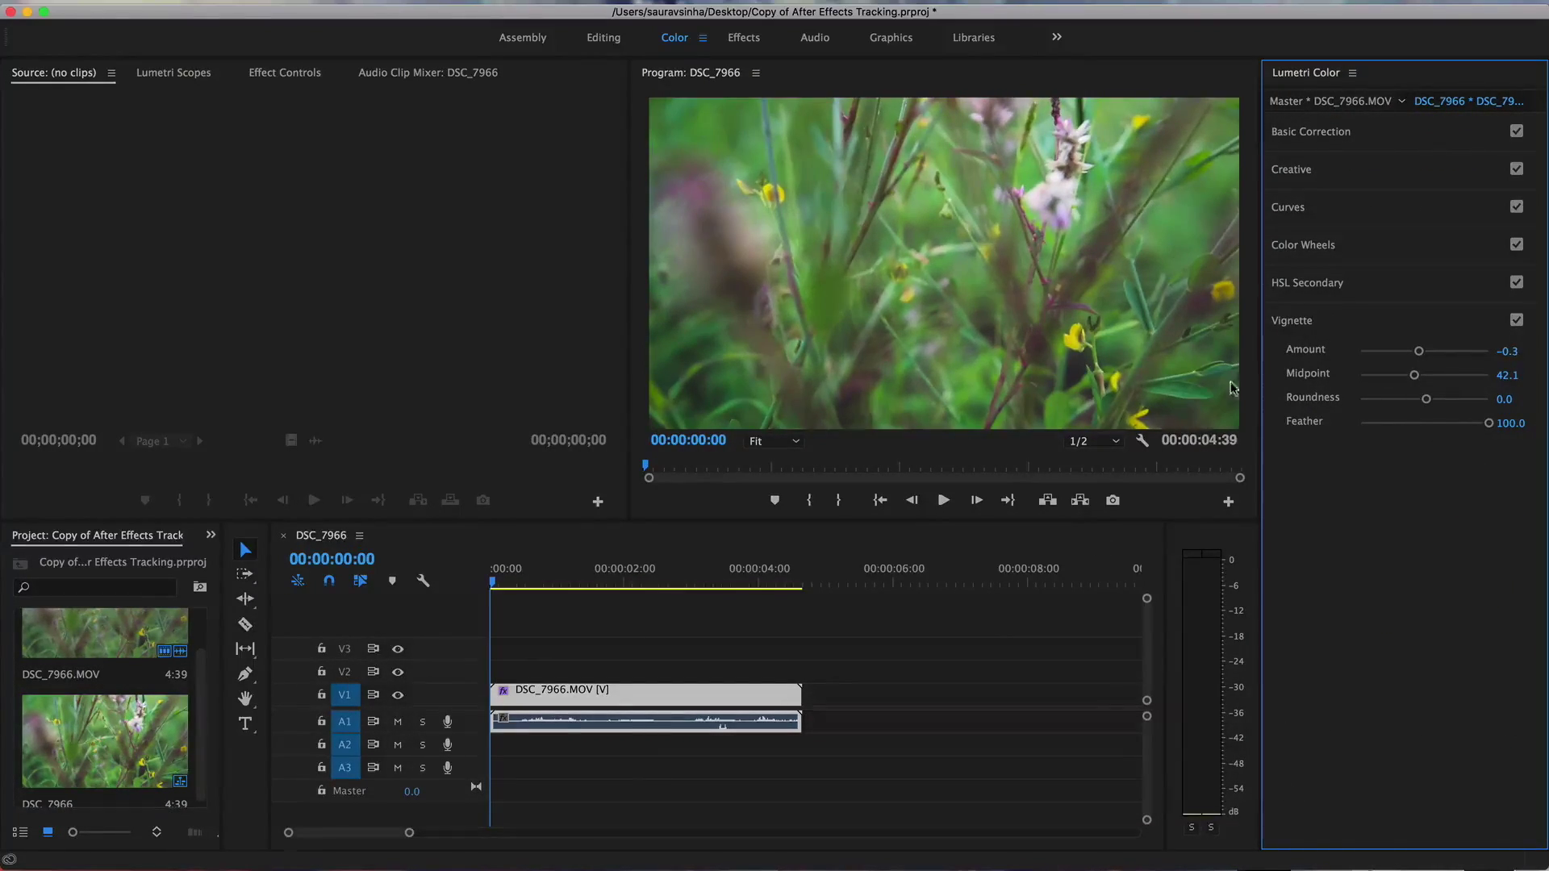
Switch to the Effects workspace and expand the Video Effects and Video Transitions folders.
{"action": "left_click", "coordinate": [745, 37]}
{"action": "left_click", "coordinate": [1275, 195]}
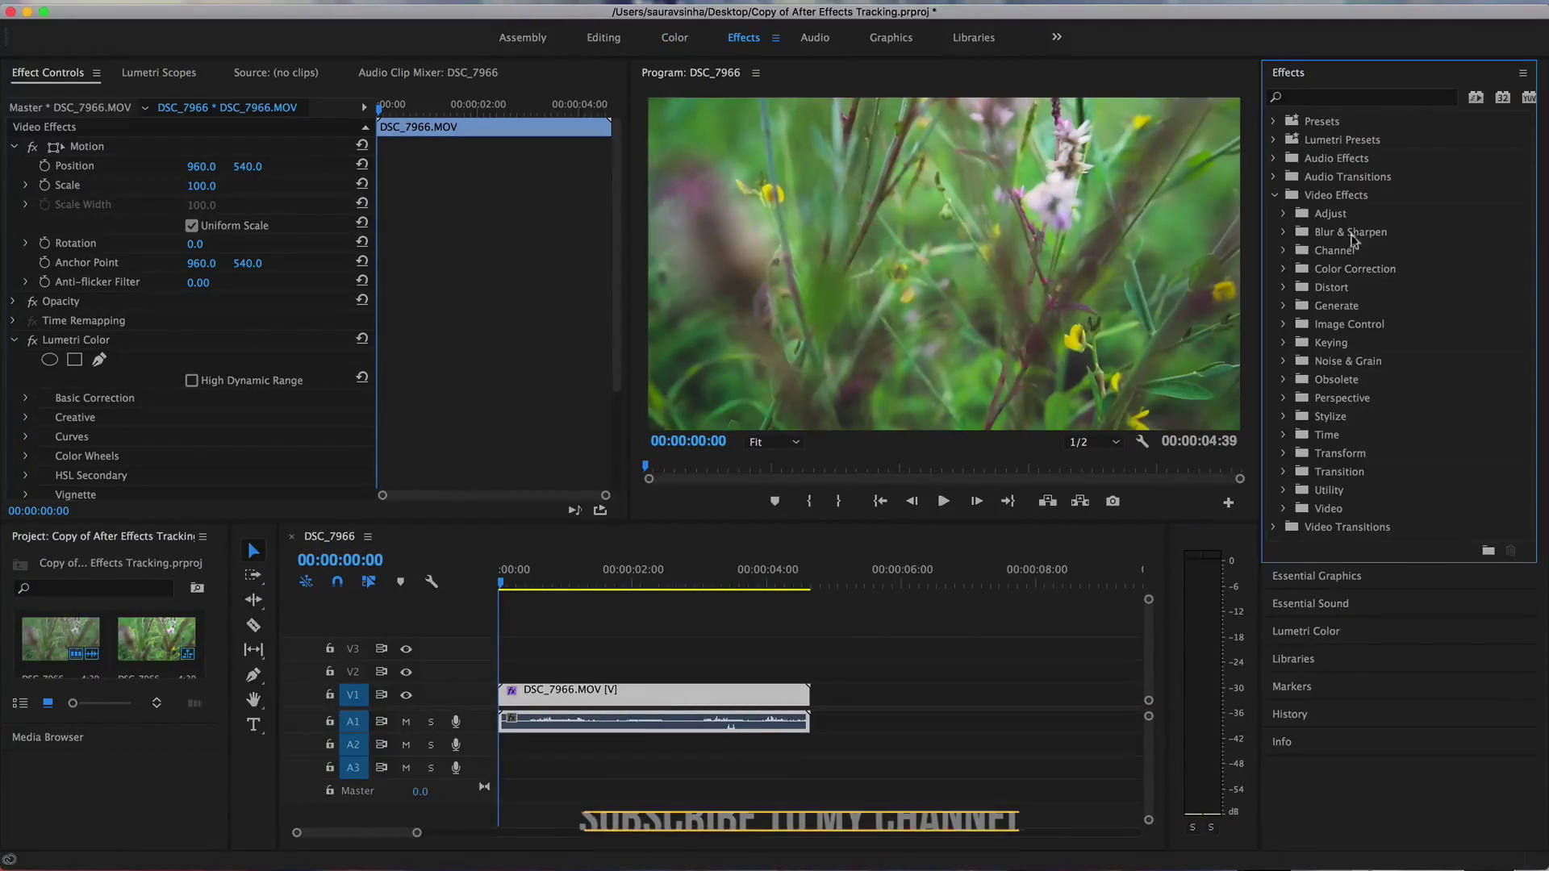
{"action": "left_click", "coordinate": [1275, 527]}
{"action": "left_click", "coordinate": [1340, 564]}
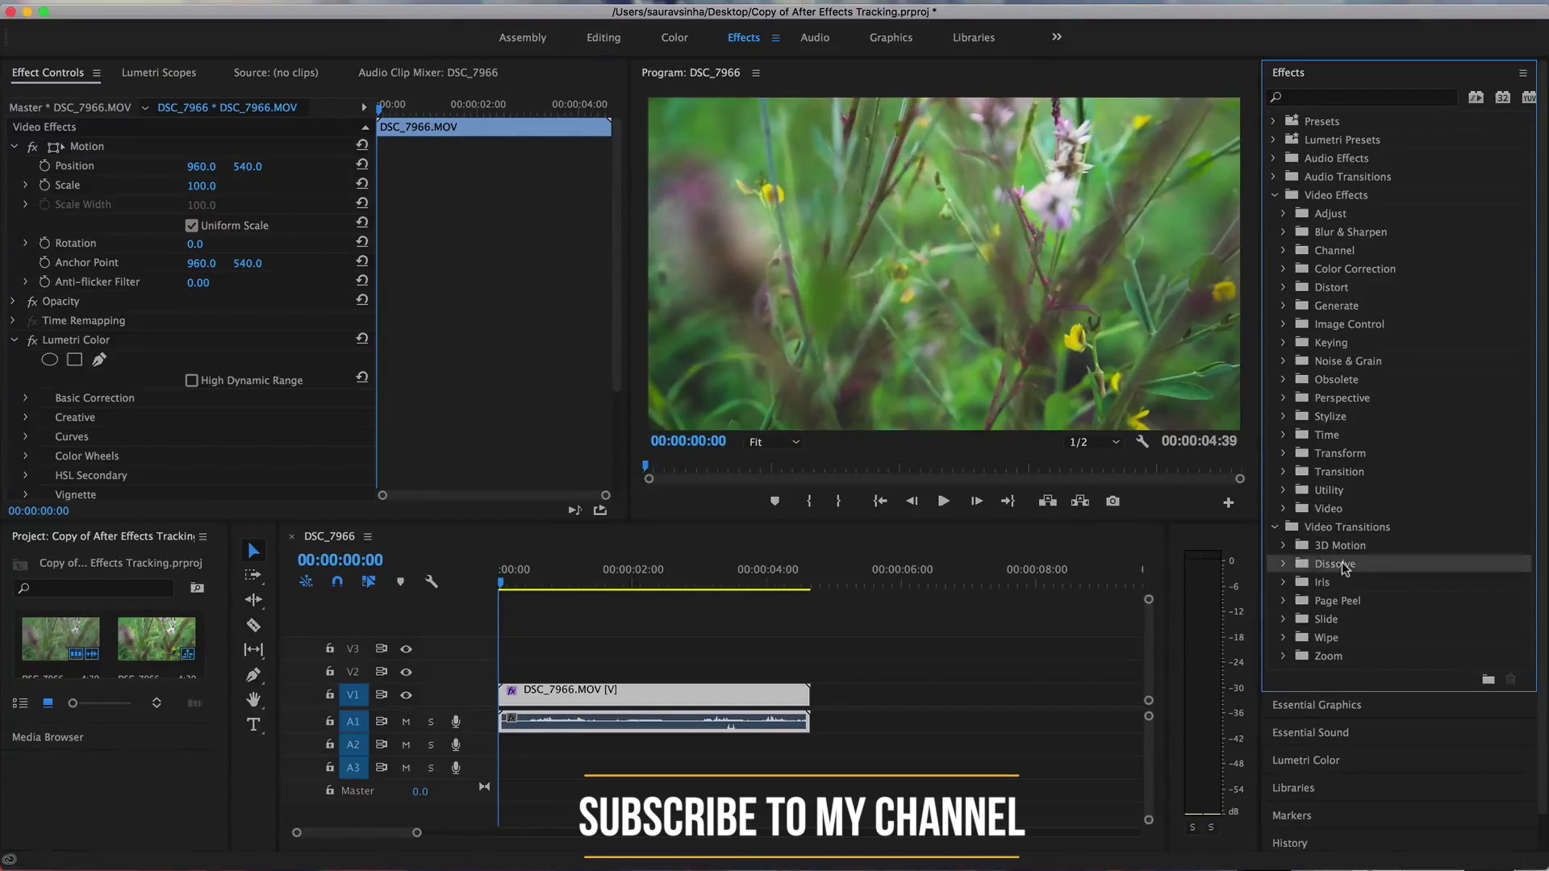
Split the clip on V1 at 00:00:01:11 and 00:00:02:50 with the Razor tool.
{"action": "mouse_move", "coordinate": [500, 583]}
{"action": "left_mouse_down"}
{"action": "mouse_move", "coordinate": [519, 582]}
{"action": "mouse_move", "coordinate": [501, 582]}
{"action": "left_mouse_up"}
{"action": "right_click", "coordinate": [577, 693]}
{"action": "left_click", "coordinate": [253, 625]}
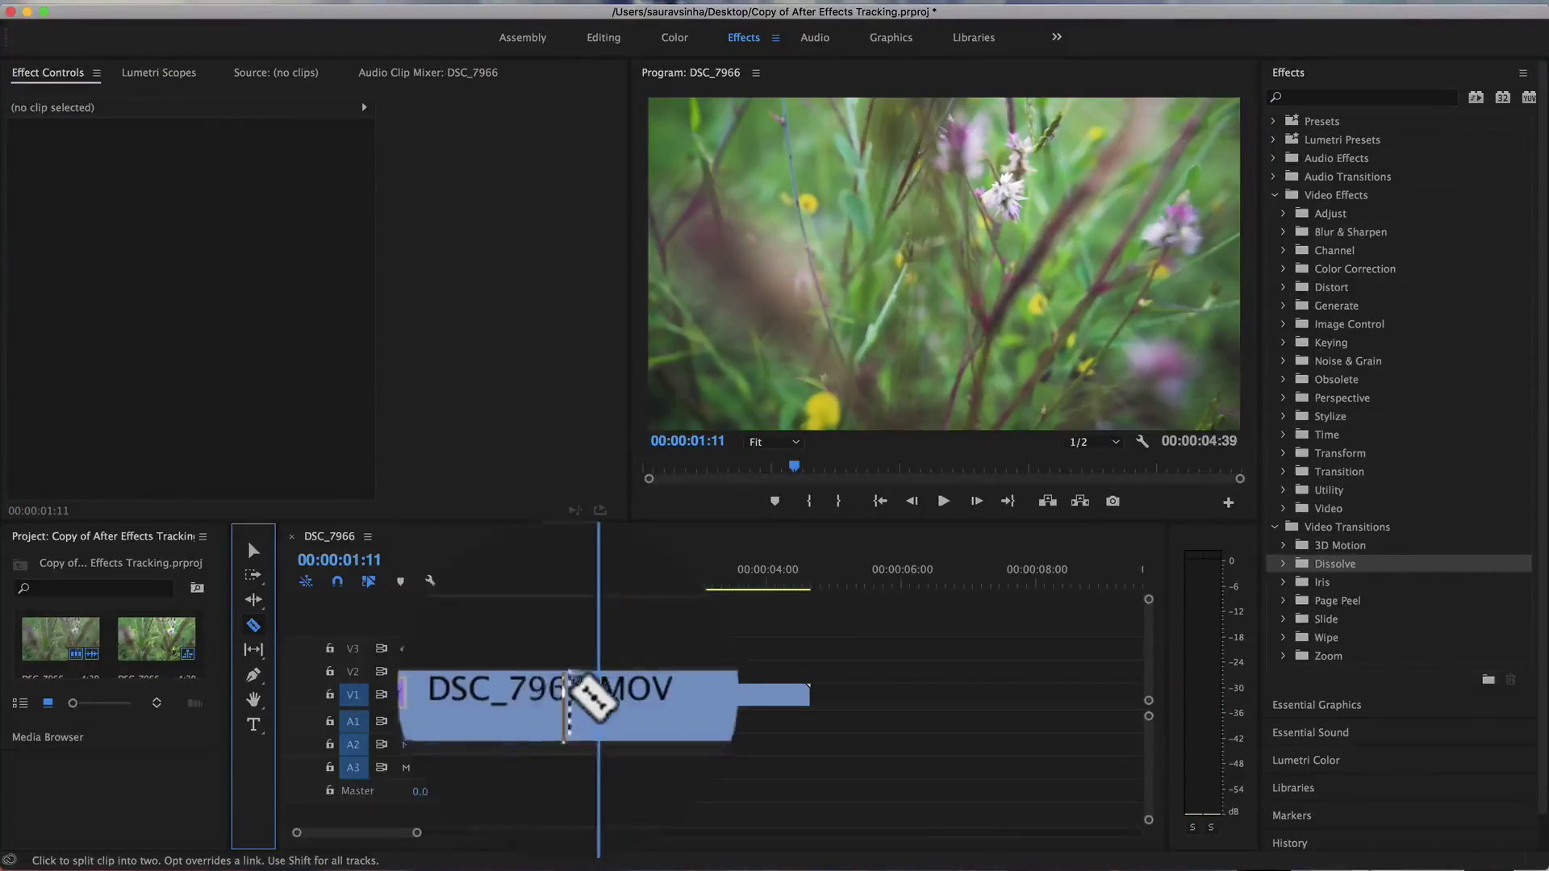
{"action": "left_click", "coordinate": [577, 693]}
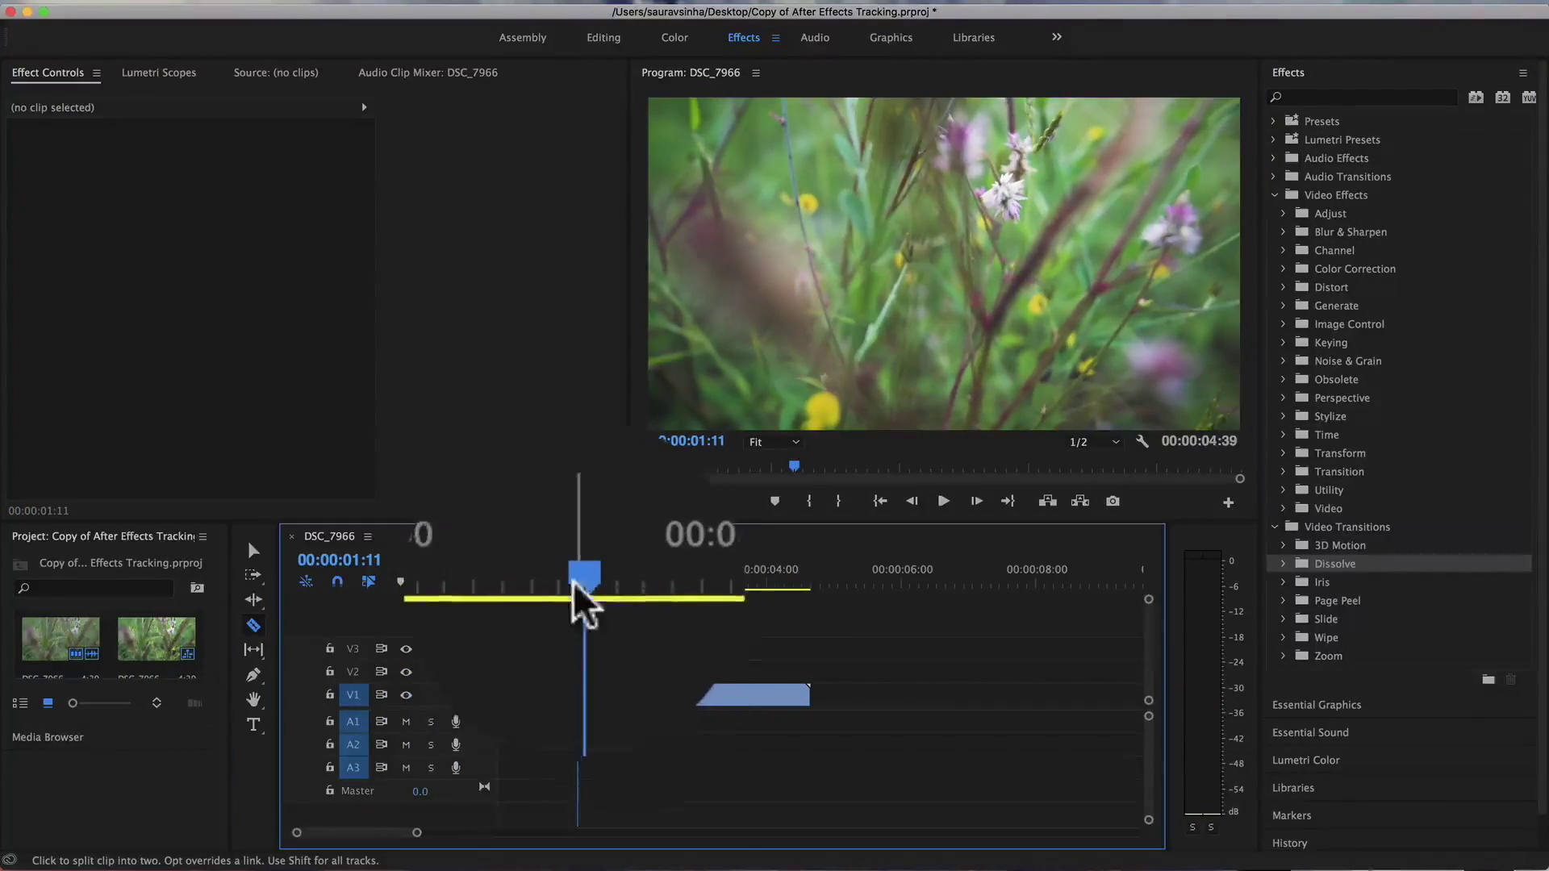
{"action": "left_click_drag", "start_coordinate": [578, 584], "coordinate": [689, 586]}
{"action": "left_click", "coordinate": [688, 696]}
Delete the middle segment on V1, close the gap with the last segment and return the playhead to the start.
{"action": "key", "text": "v"}
{"action": "left_click", "coordinate": [637, 695]}
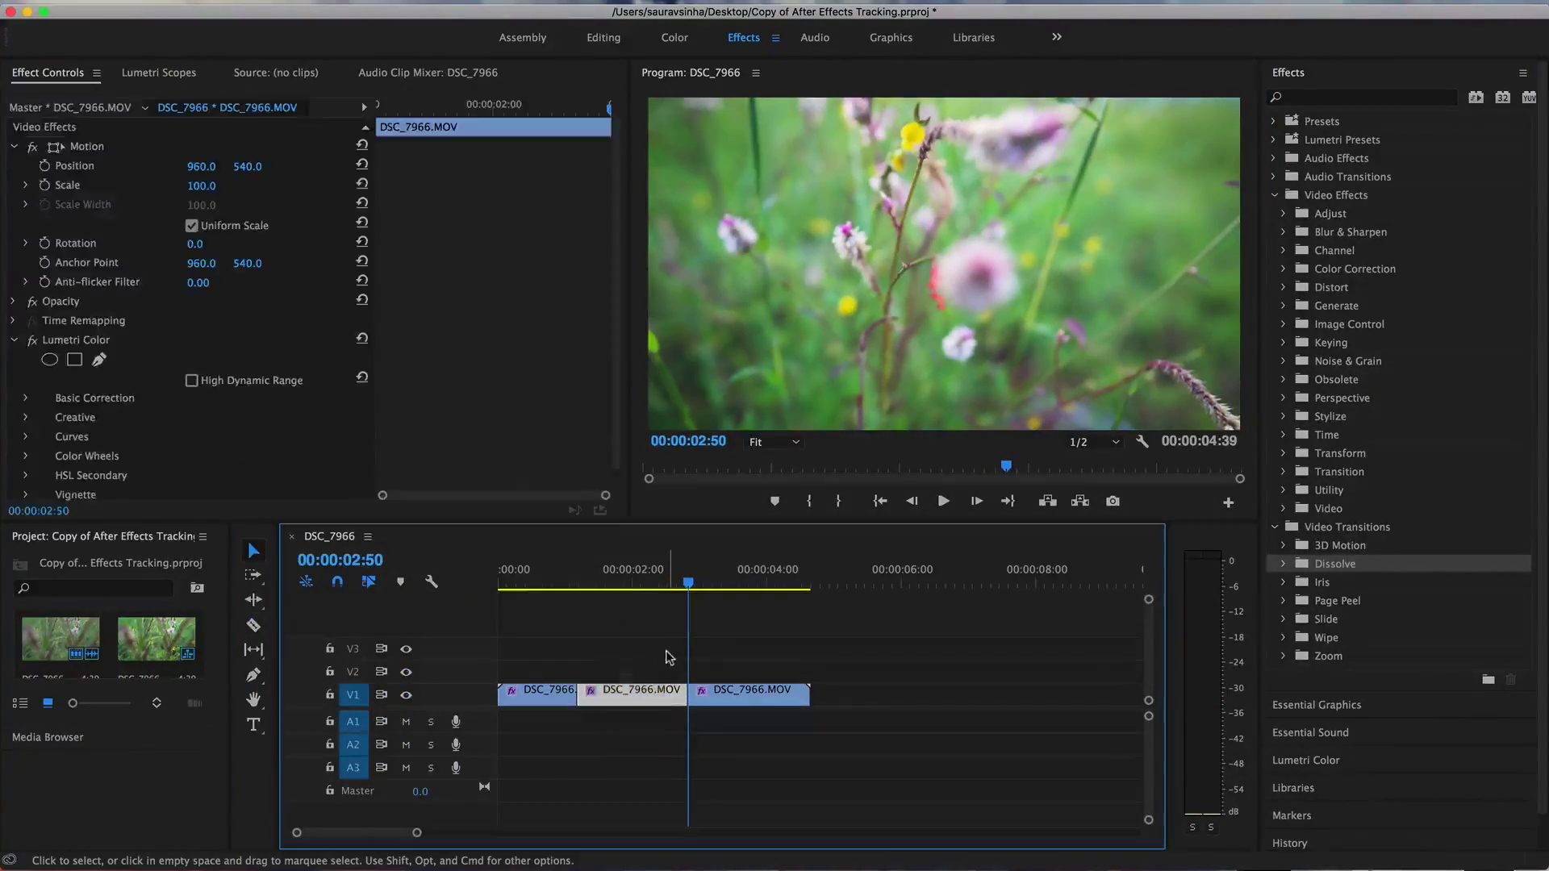
{"action": "key", "text": "Delete"}
{"action": "left_click_drag", "start_coordinate": [723, 698], "coordinate": [609, 701]}
{"action": "left_click_drag", "start_coordinate": [597, 585], "coordinate": [498, 589]}
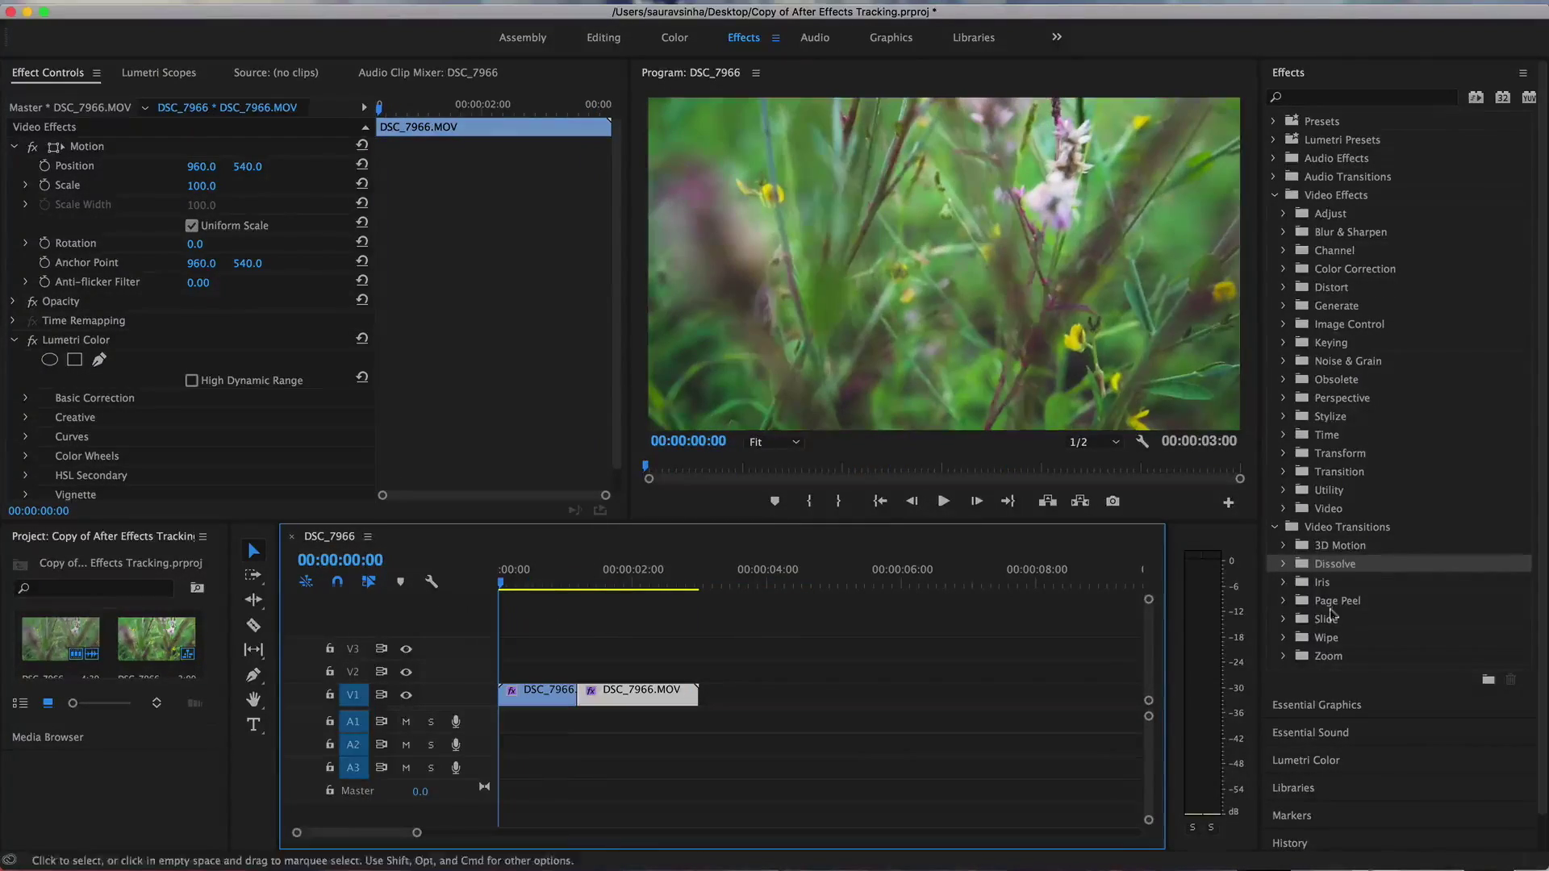
Try an Additive Dissolve transition at the cut between the two segments and preview it.
{"action": "left_click", "coordinate": [1284, 564]}
{"action": "left_click_drag", "start_coordinate": [1361, 586], "coordinate": [567, 686]}
{"action": "key", "text": "space"}
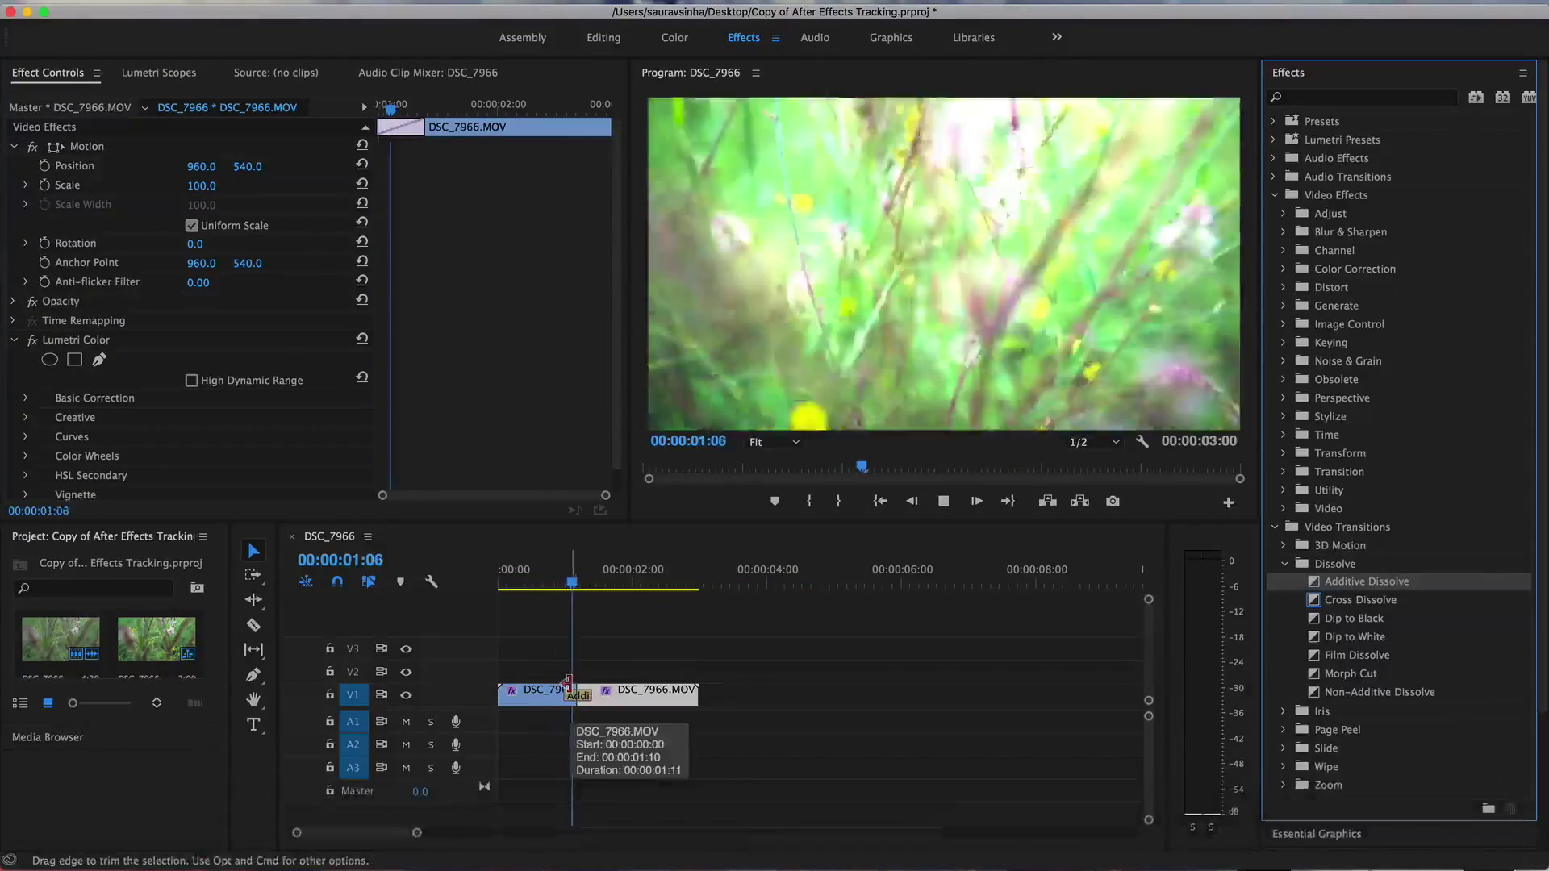
{"action": "key", "text": "super+z"}
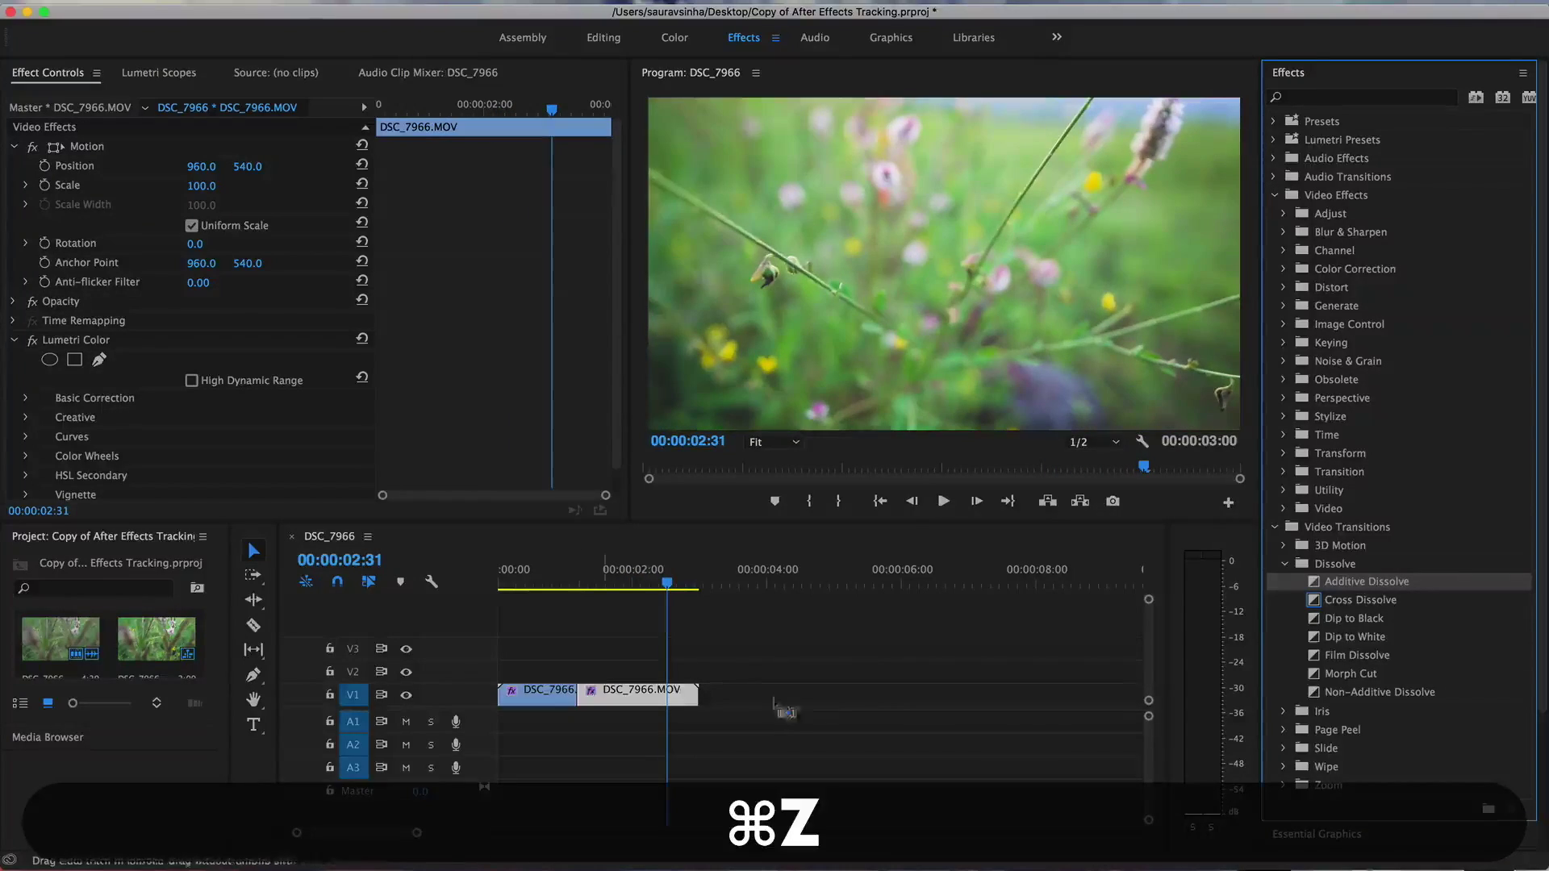
Try a Cross Dissolve transition at the cut between the two segments and play it from the start.
{"action": "left_click_drag", "start_coordinate": [1360, 599], "coordinate": [577, 694]}
{"action": "key", "text": "Home"}
{"action": "key", "text": "space"}
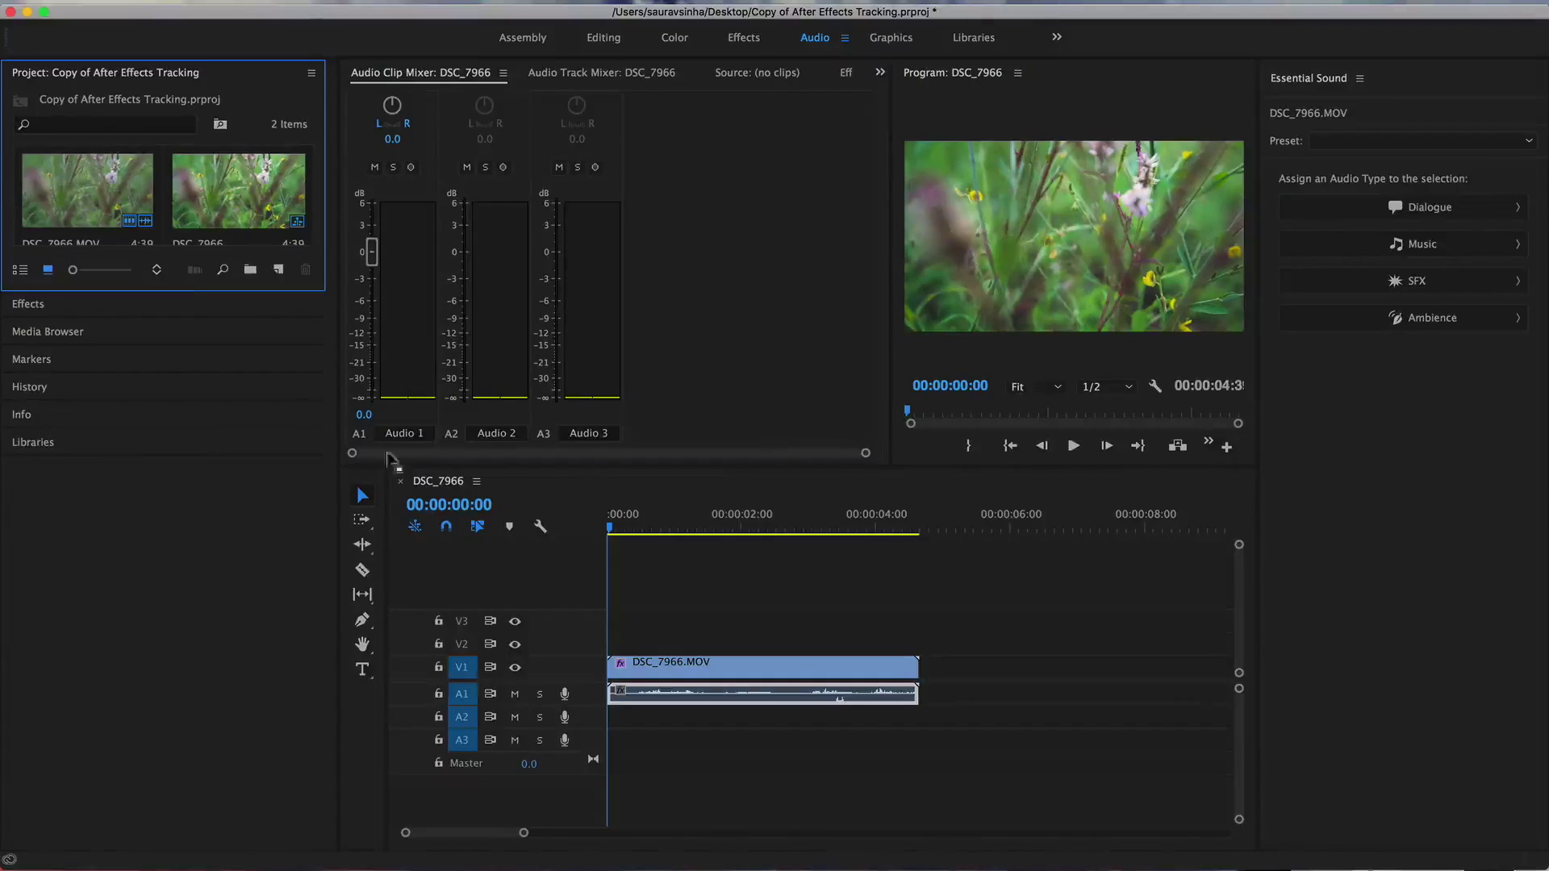
Try lowering the Audio 1 clip level to -18.6 dB in the Audio Clip Mixer while previewing the sound.
{"action": "key", "text": "space"}
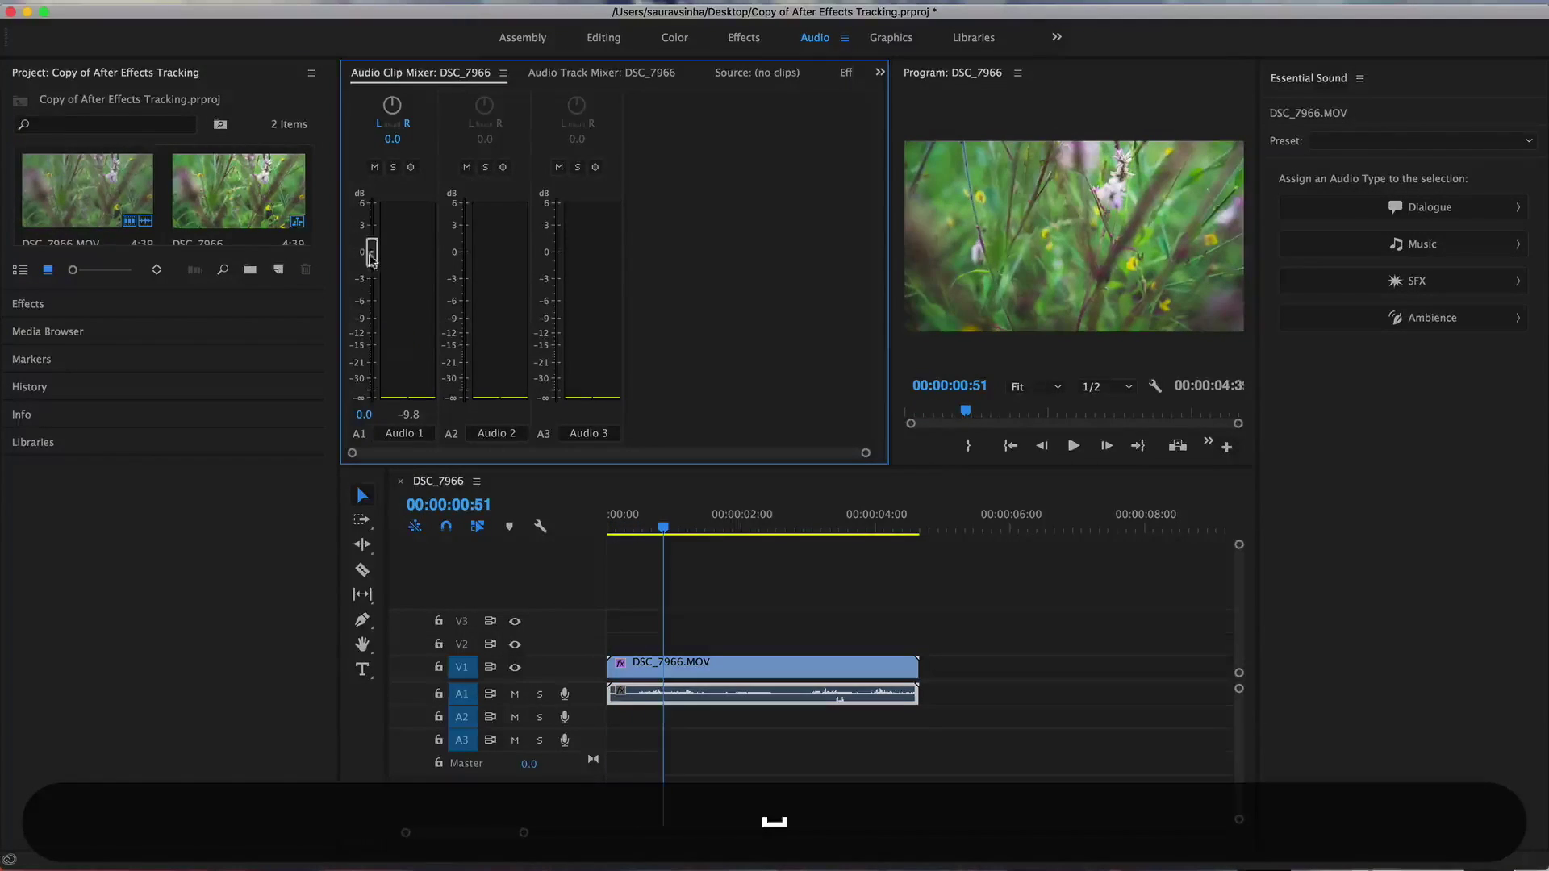
{"action": "mouse_move", "coordinate": [371, 253]}
{"action": "left_mouse_down"}
{"action": "mouse_move", "coordinate": [373, 287]}
{"action": "mouse_move", "coordinate": [363, 255]}
{"action": "left_mouse_up"}
{"action": "key", "text": "space"}
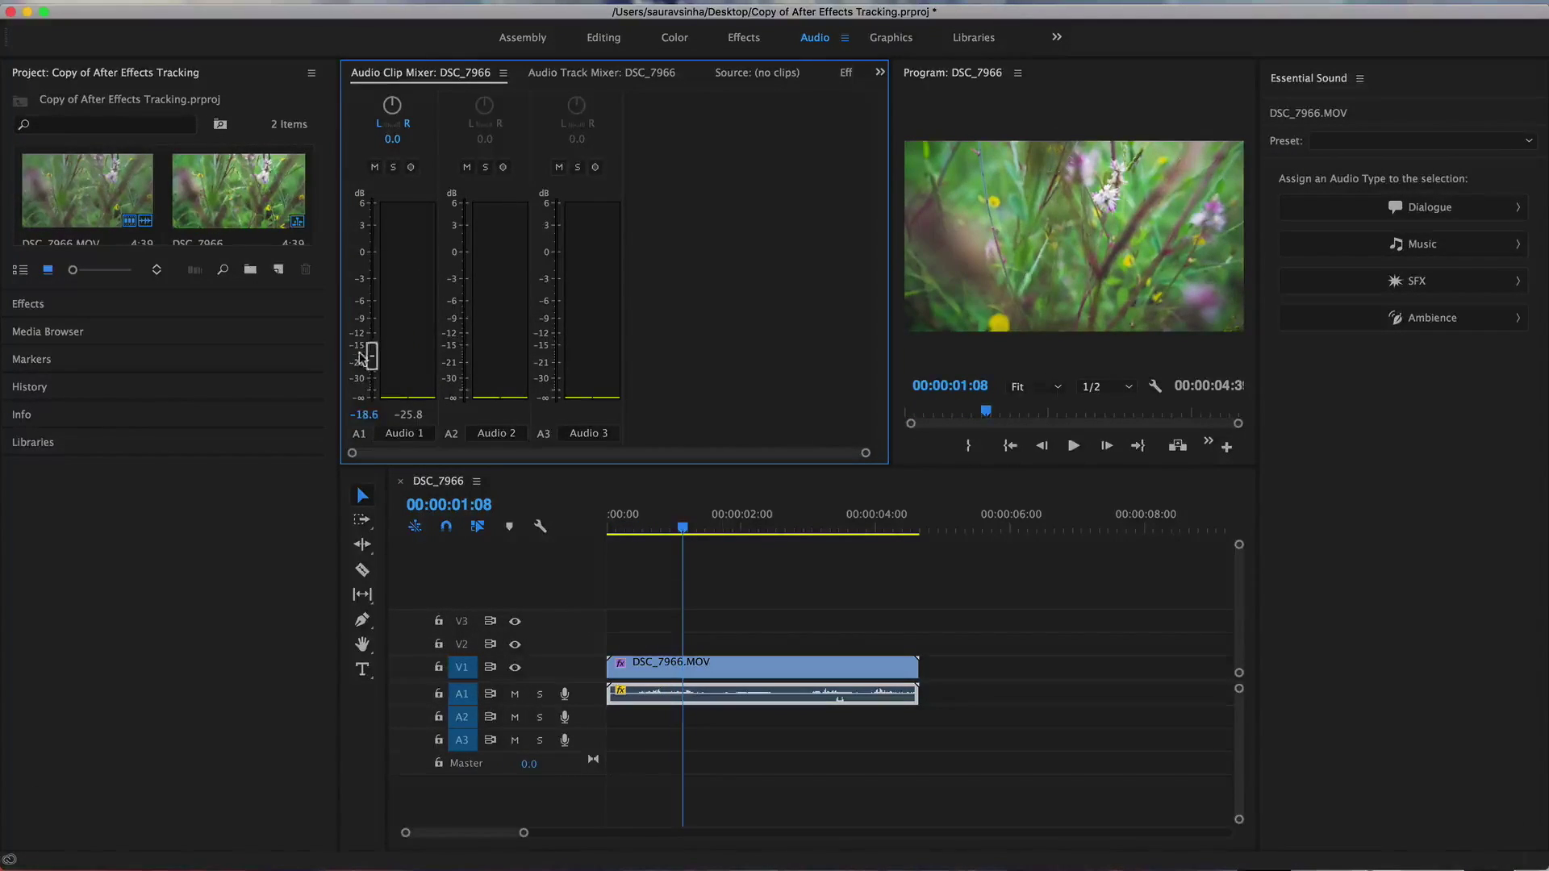
{"action": "key", "text": "super+z"}
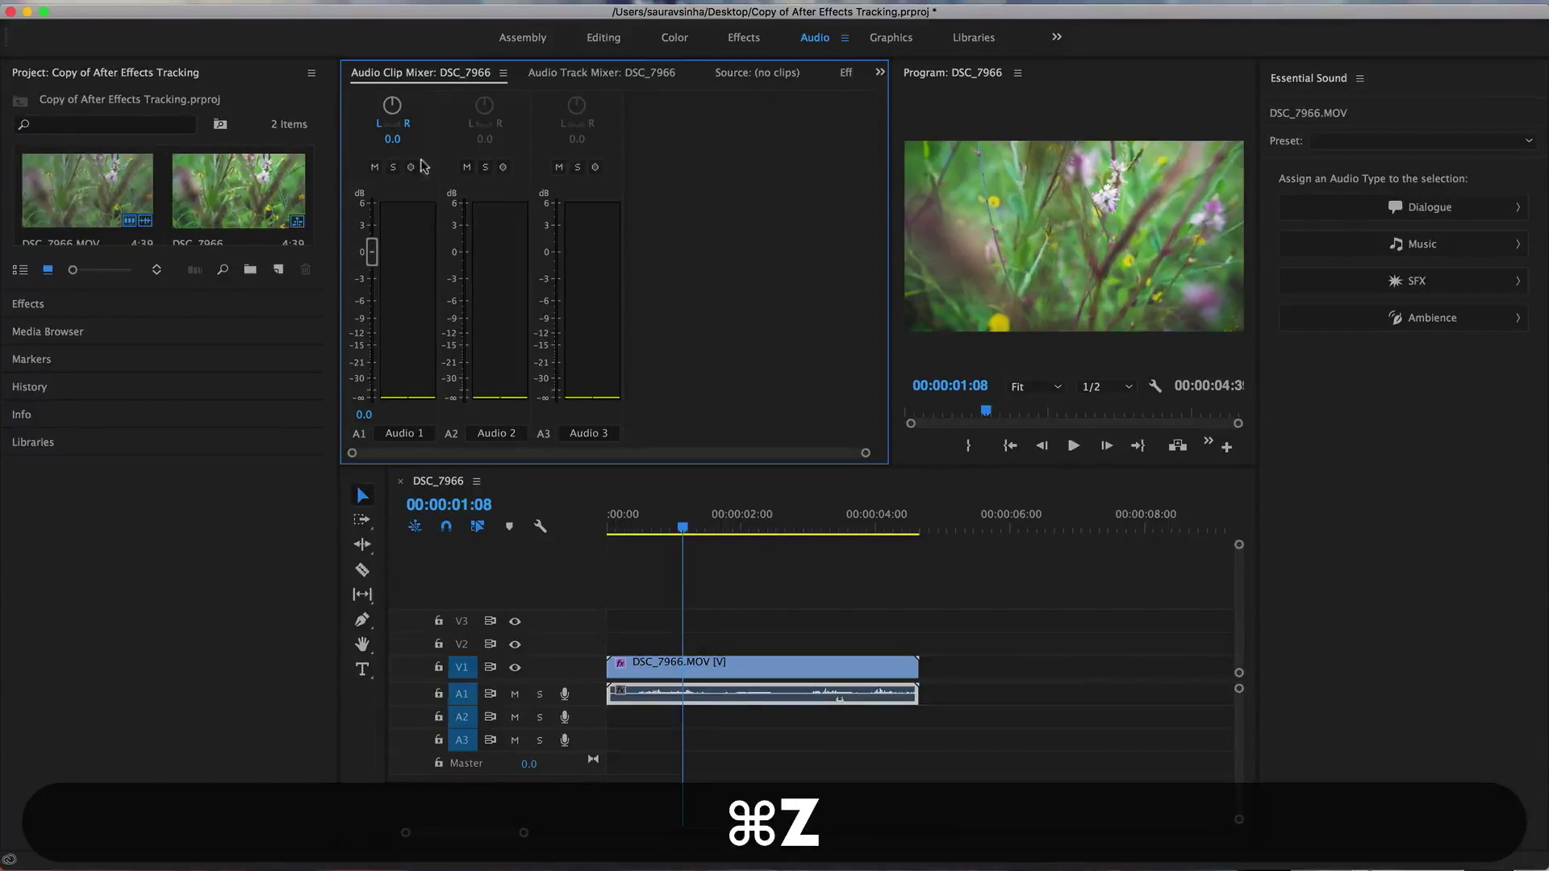
Look over the Audio Track Mixer, the effects list and the Source monitor, and return to the Audio Clip Mixer.
{"action": "left_click", "coordinate": [623, 76]}
{"action": "left_click", "coordinate": [452, 73]}
{"action": "left_click", "coordinate": [32, 307]}
{"action": "left_click", "coordinate": [33, 308]}
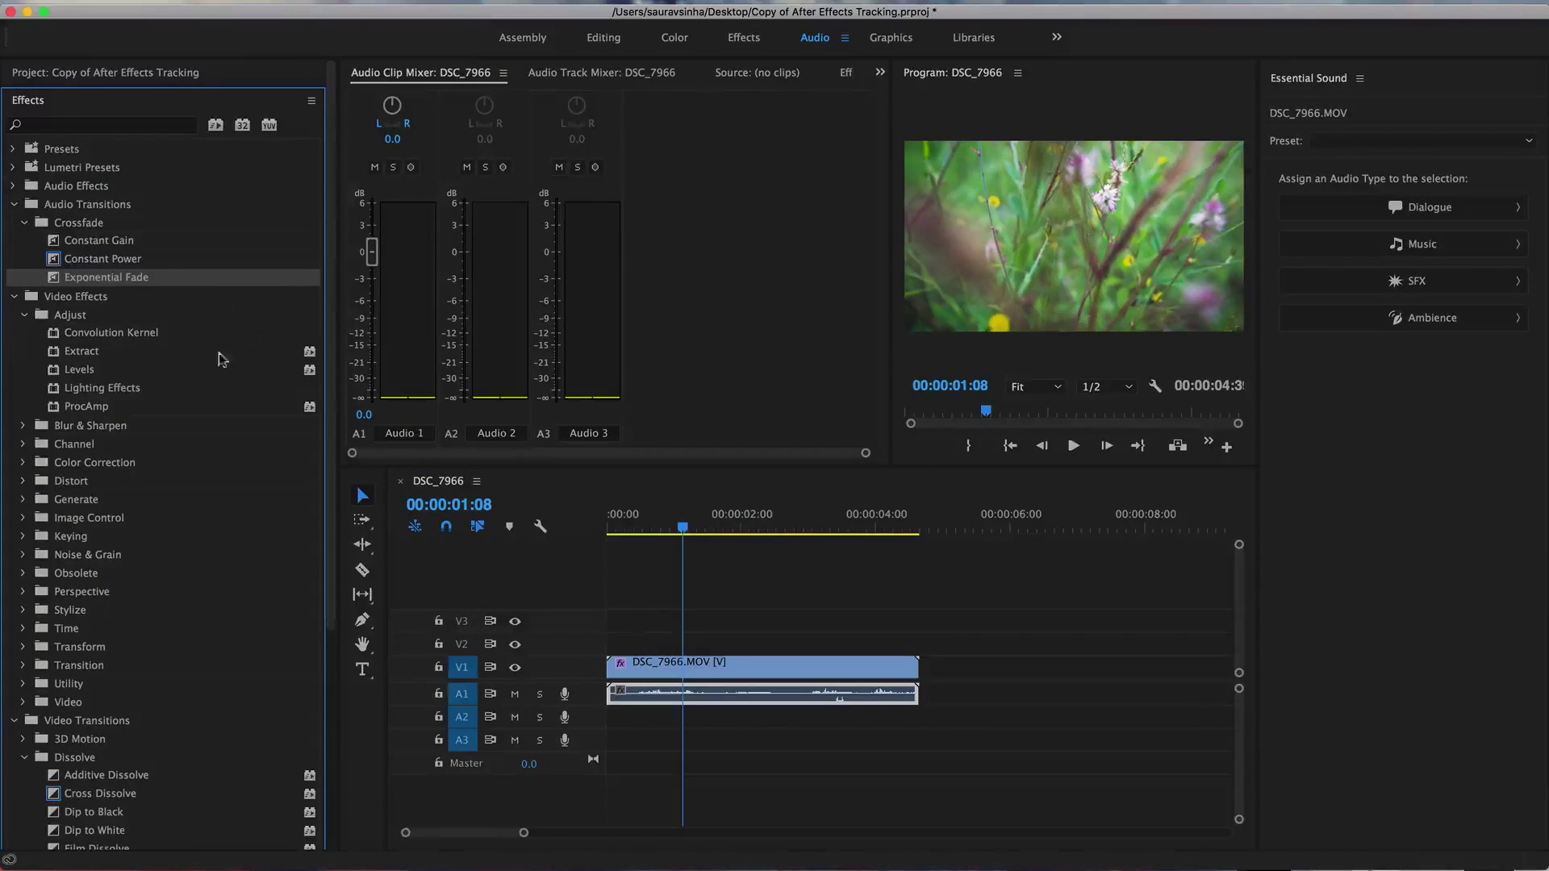
{"action": "left_click", "coordinate": [699, 73]}
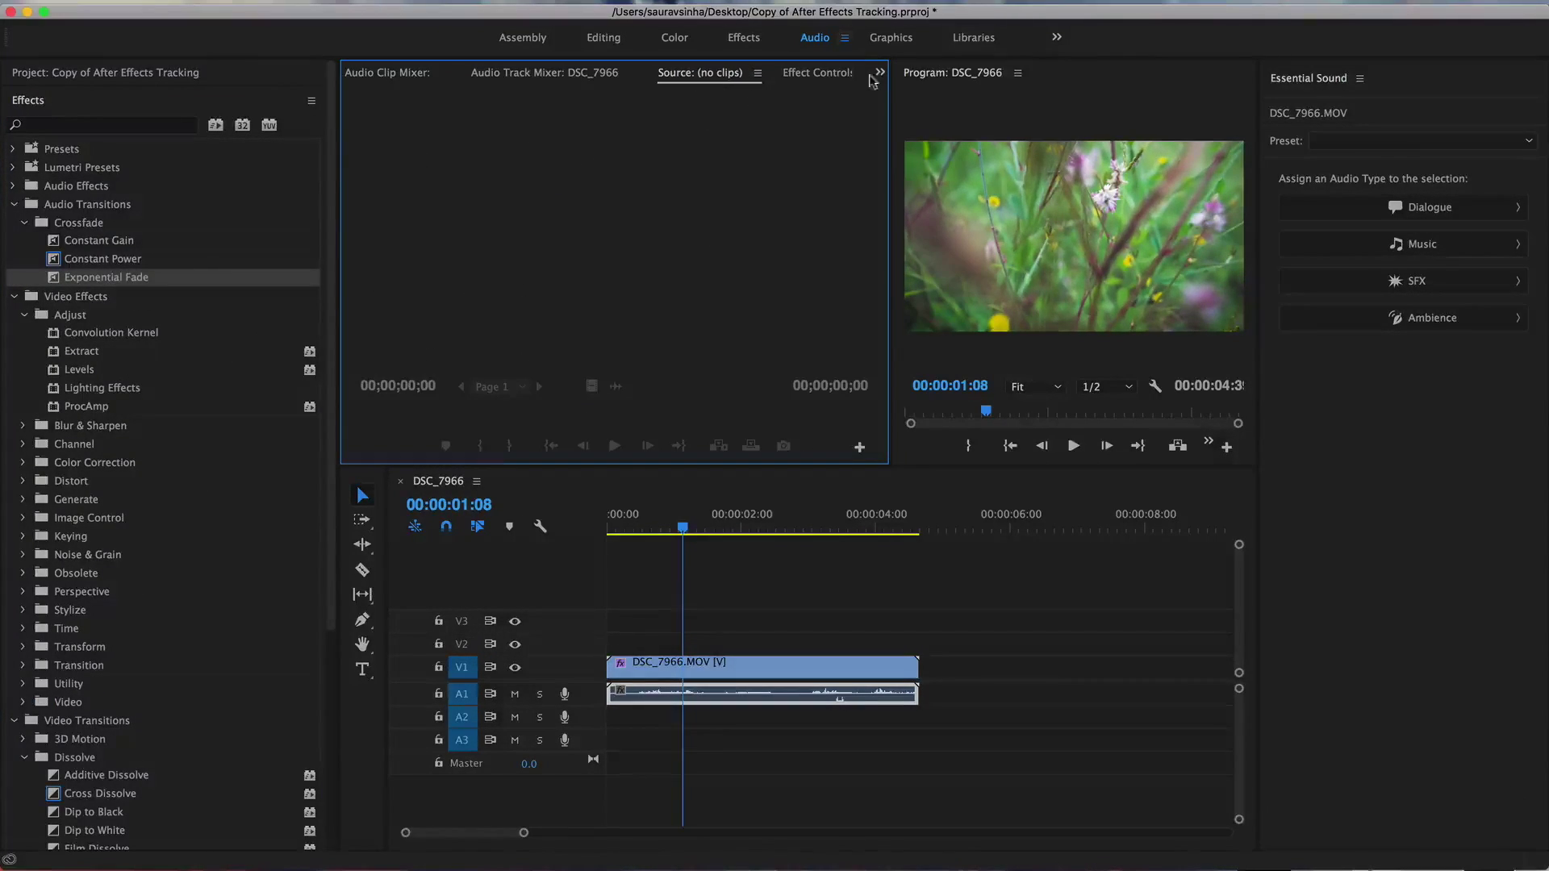
{"action": "left_click_drag", "start_coordinate": [685, 543], "coordinate": [565, 533]}
{"action": "left_click", "coordinate": [387, 73]}
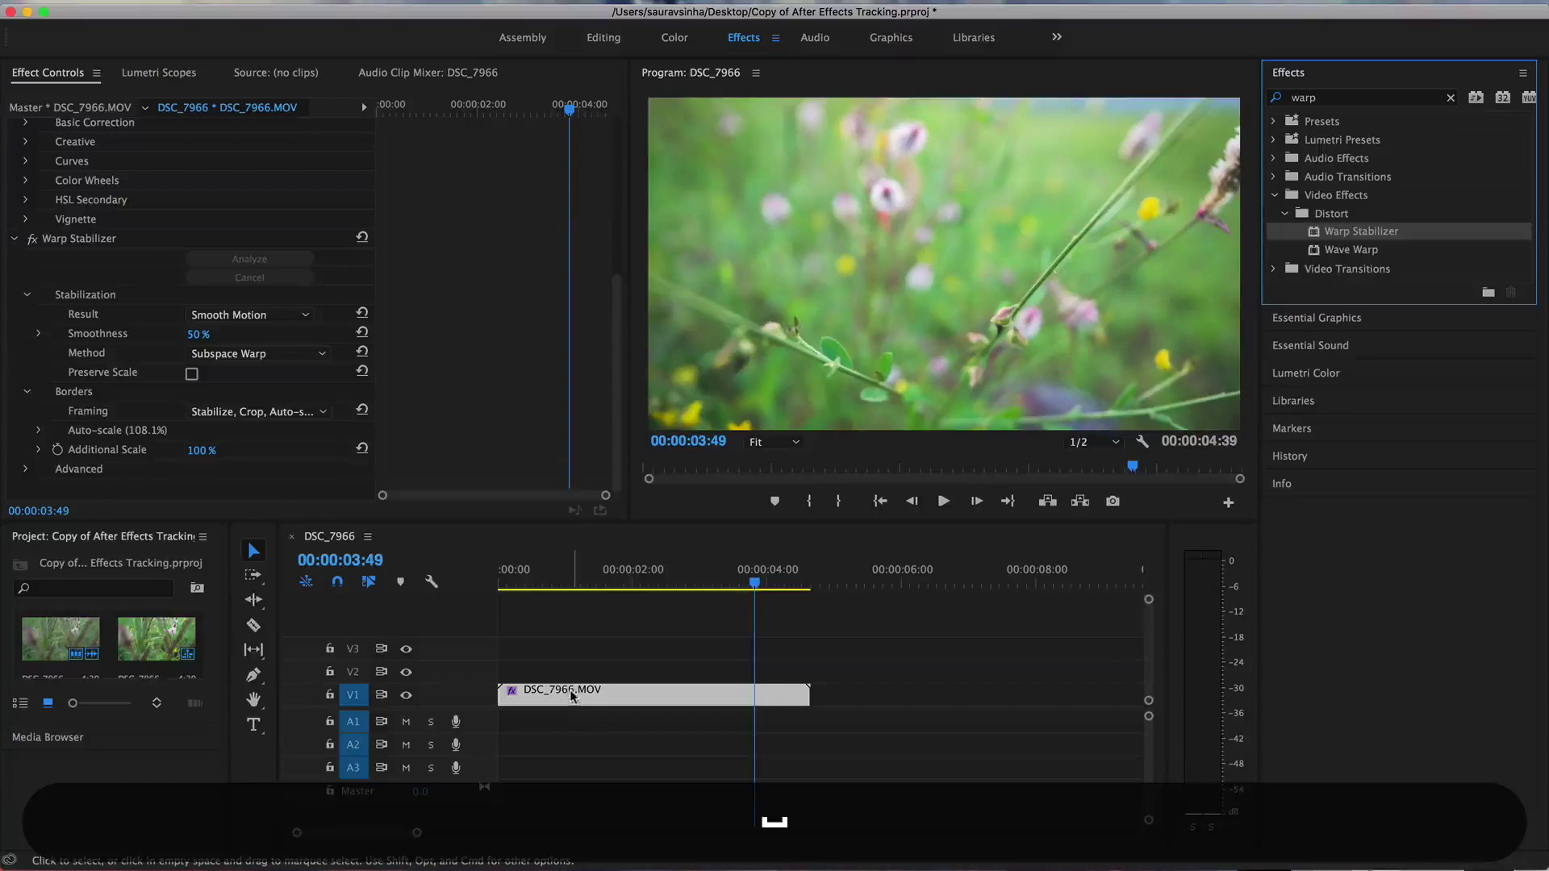
Nest the DSC_7966.MOV clip on V1 as Nested Sequence 02.
{"action": "right_click", "coordinate": [571, 692]}
{"action": "left_click", "coordinate": [619, 516]}
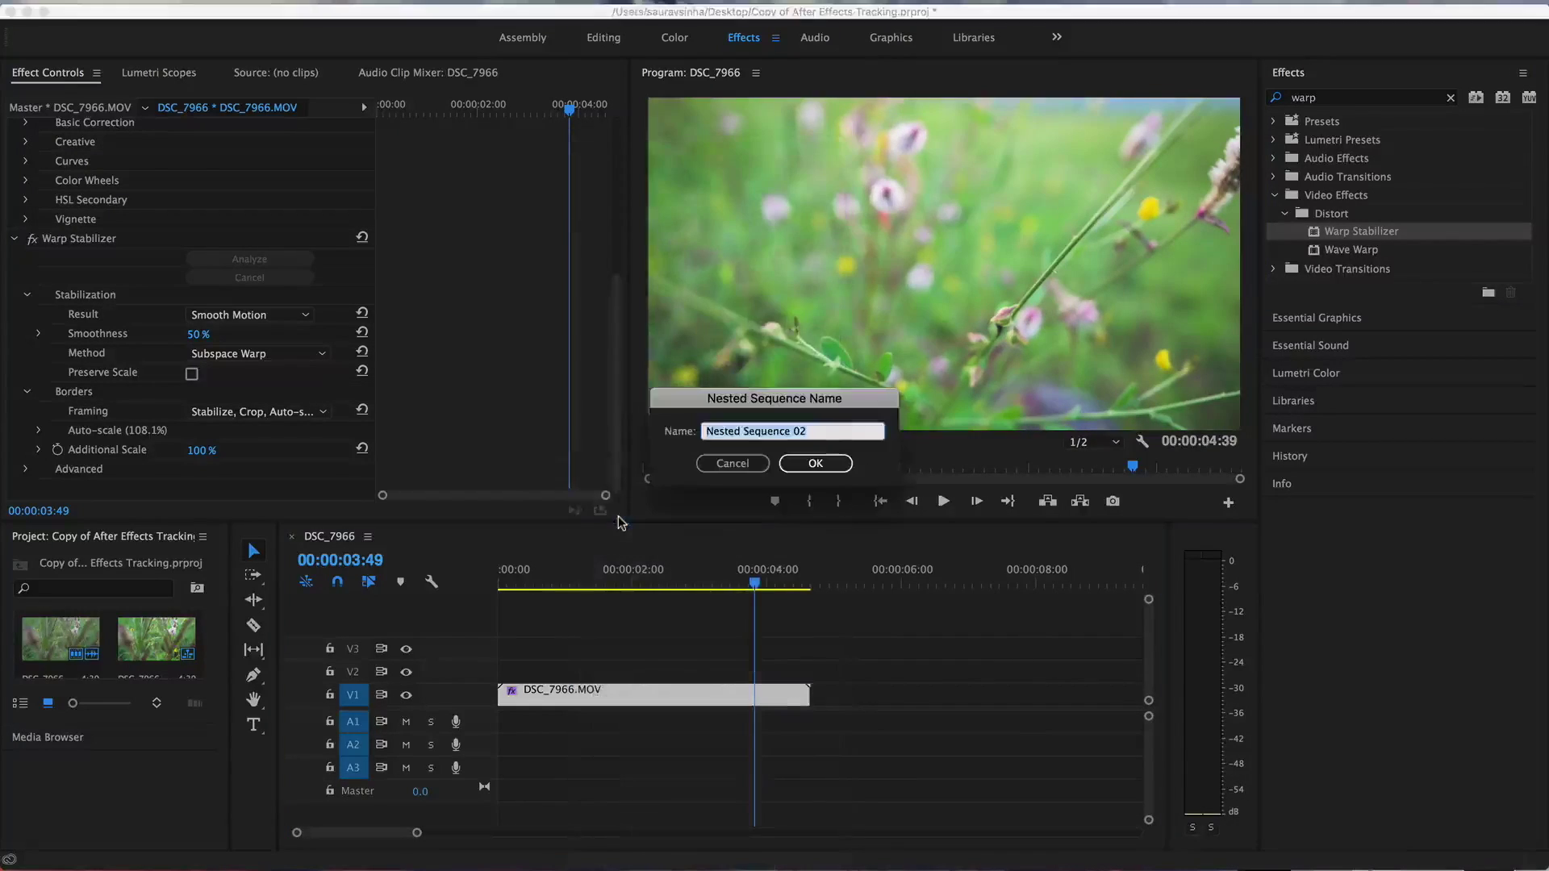
{"action": "key", "text": "Return"}
{"action": "left_click", "coordinate": [656, 702]}
{"action": "right_click", "coordinate": [655, 698]}
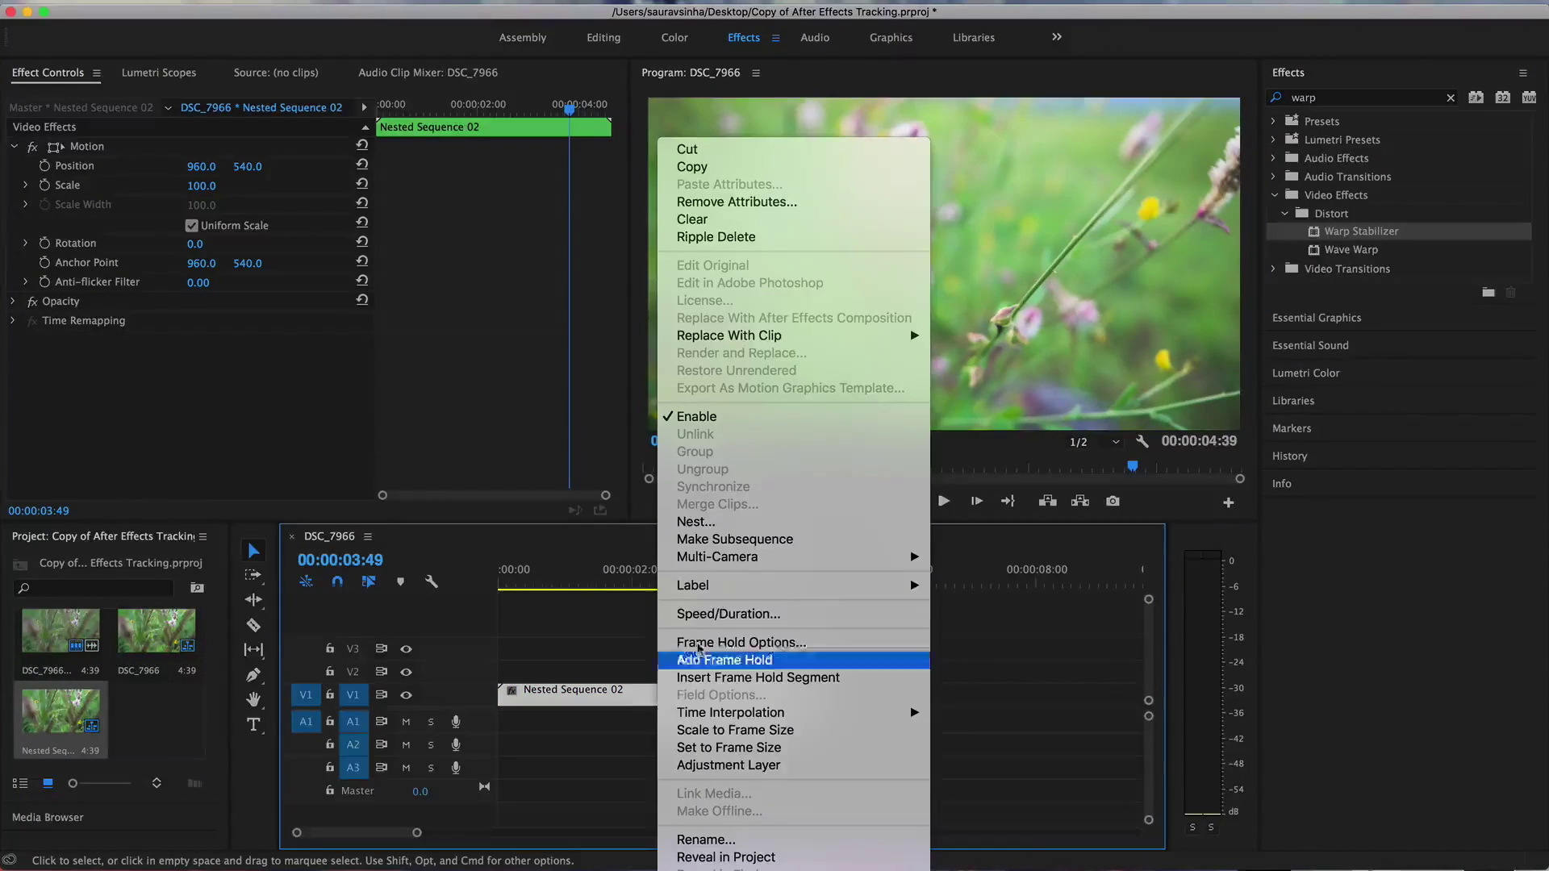
{"action": "left_click", "coordinate": [694, 610]}
{"action": "left_click", "coordinate": [736, 542]}
Cut Nested Sequence 02 at about 00:00:01:22 and 00:00:02:55, and move the last segment to start just past 00:00:06:00.
{"action": "left_click_drag", "start_coordinate": [736, 565], "coordinate": [692, 580]}
{"action": "key", "text": "c"}
{"action": "left_click", "coordinate": [590, 696]}
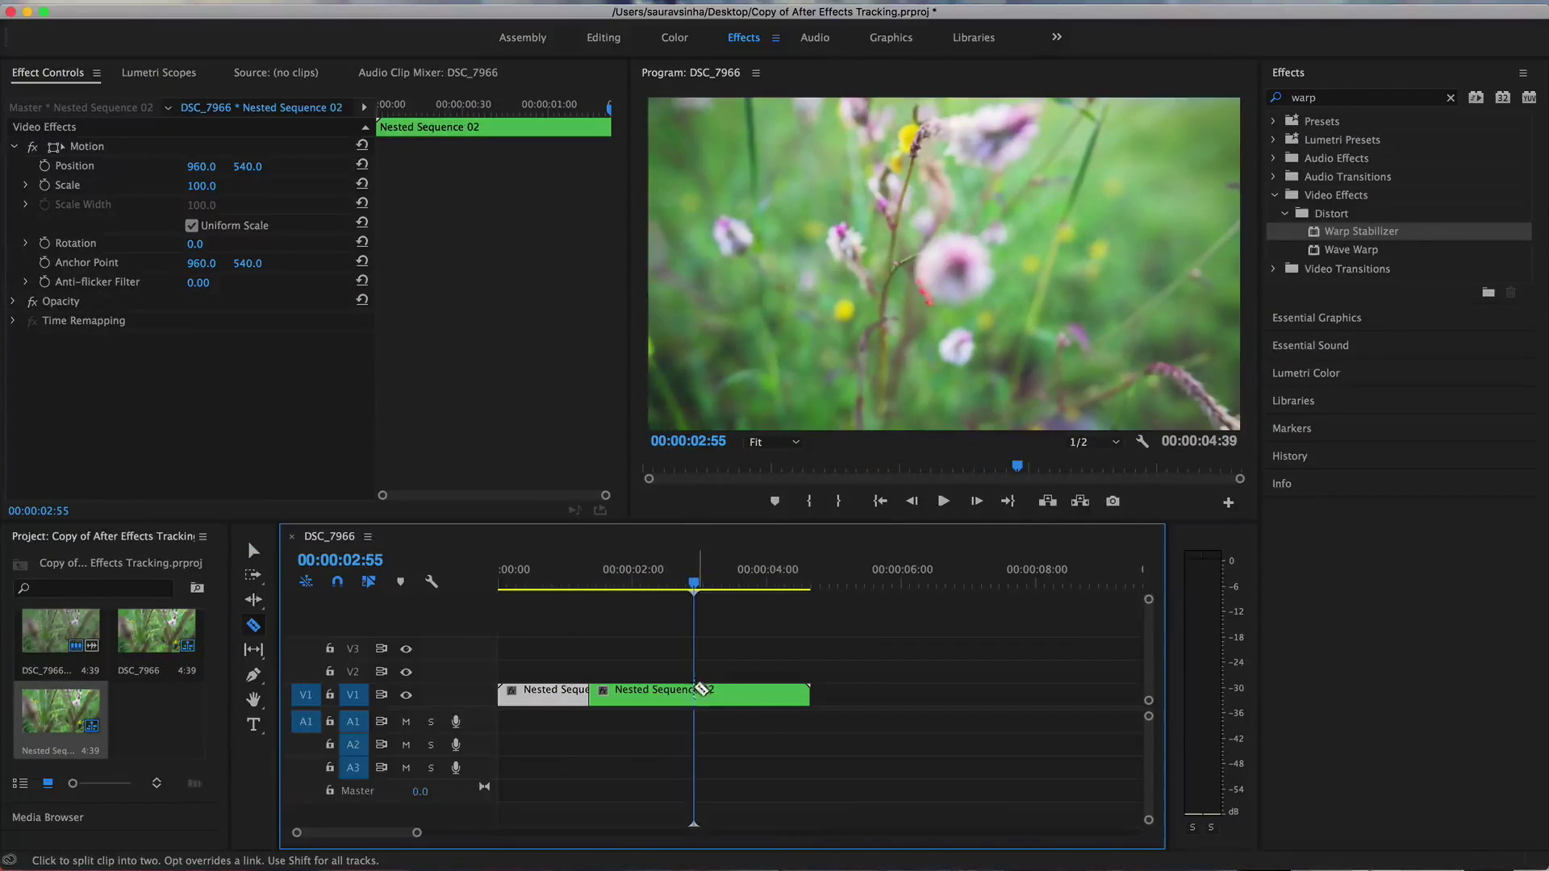
{"action": "left_click", "coordinate": [696, 693]}
{"action": "left_click", "coordinate": [253, 551]}
{"action": "left_click", "coordinate": [643, 692]}
{"action": "left_click_drag", "start_coordinate": [746, 696], "coordinate": [970, 695]}
Slow the middle segment of Nested Sequence 02 to 40% speed with Optical Flow interpolation, and close the gap before the last segment.
{"action": "left_click", "coordinate": [658, 699]}
{"action": "right_click", "coordinate": [658, 700]}
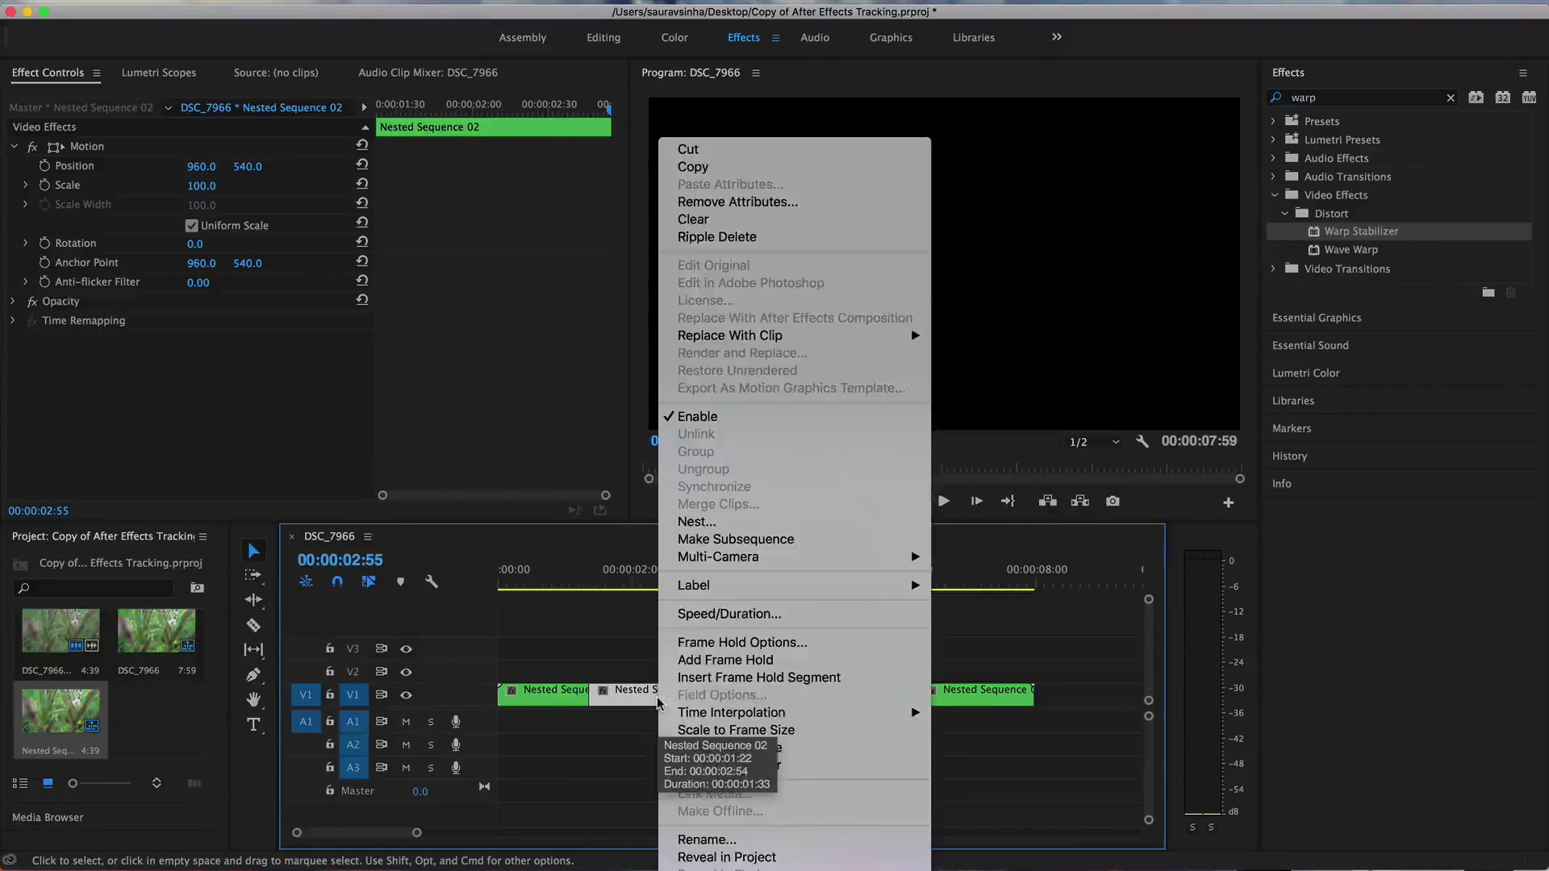
{"action": "left_click", "coordinate": [710, 606]}
{"action": "type", "text": "40"}
{"action": "left_click", "coordinate": [821, 513]}
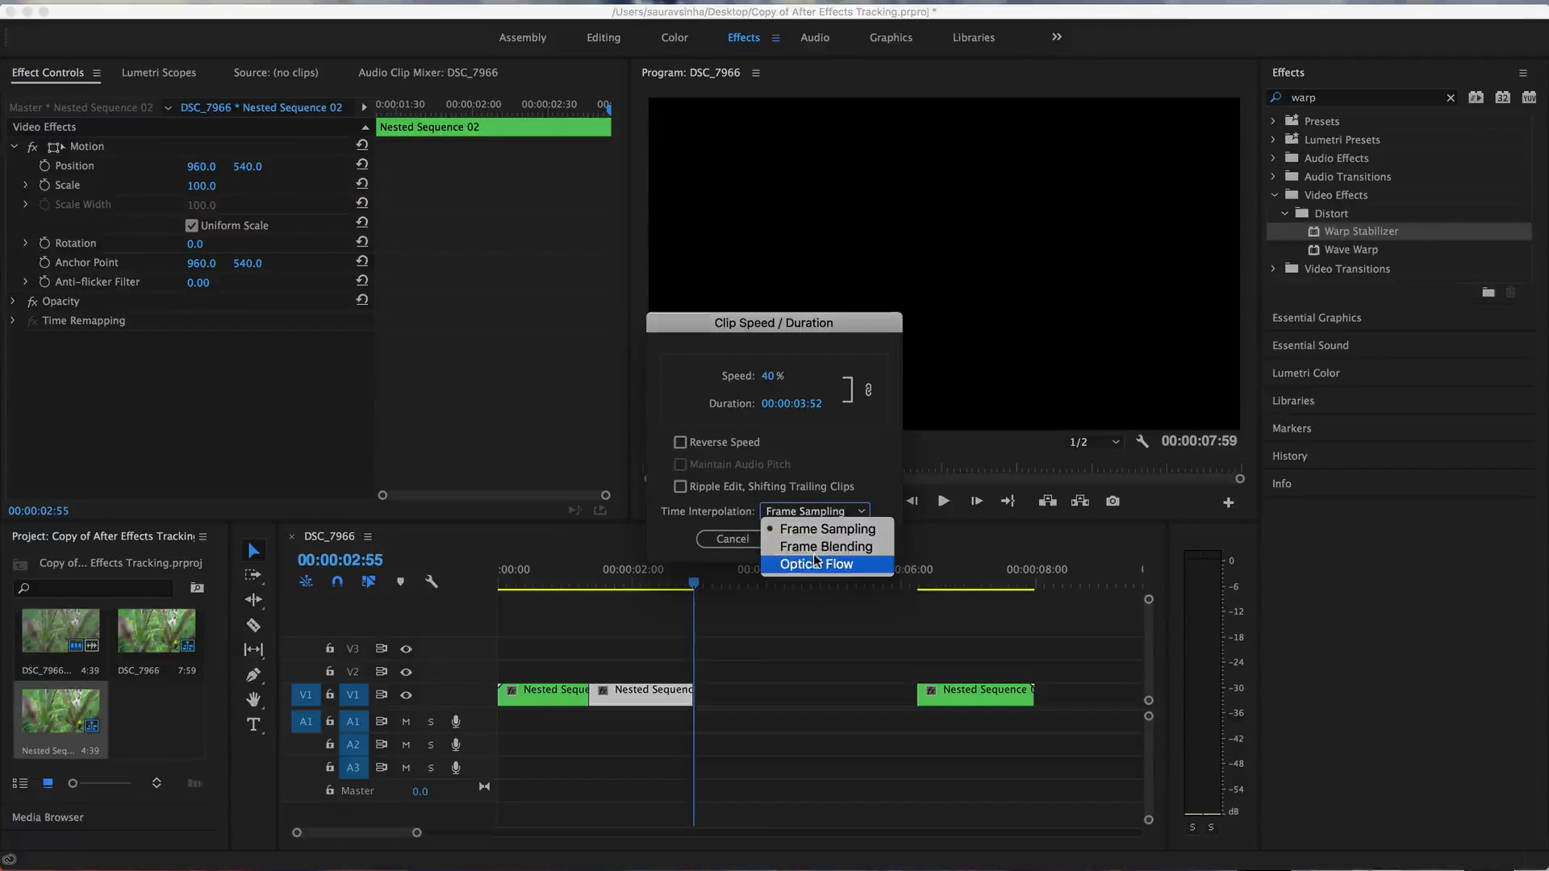
{"action": "left_click", "coordinate": [816, 564]}
{"action": "left_click", "coordinate": [816, 539]}
{"action": "left_click_drag", "start_coordinate": [982, 695], "coordinate": [914, 699]}
Render the preview of the slowed segment and play back the DSC_7966 sequence.
{"action": "left_click_drag", "start_coordinate": [745, 741], "coordinate": [755, 661]}
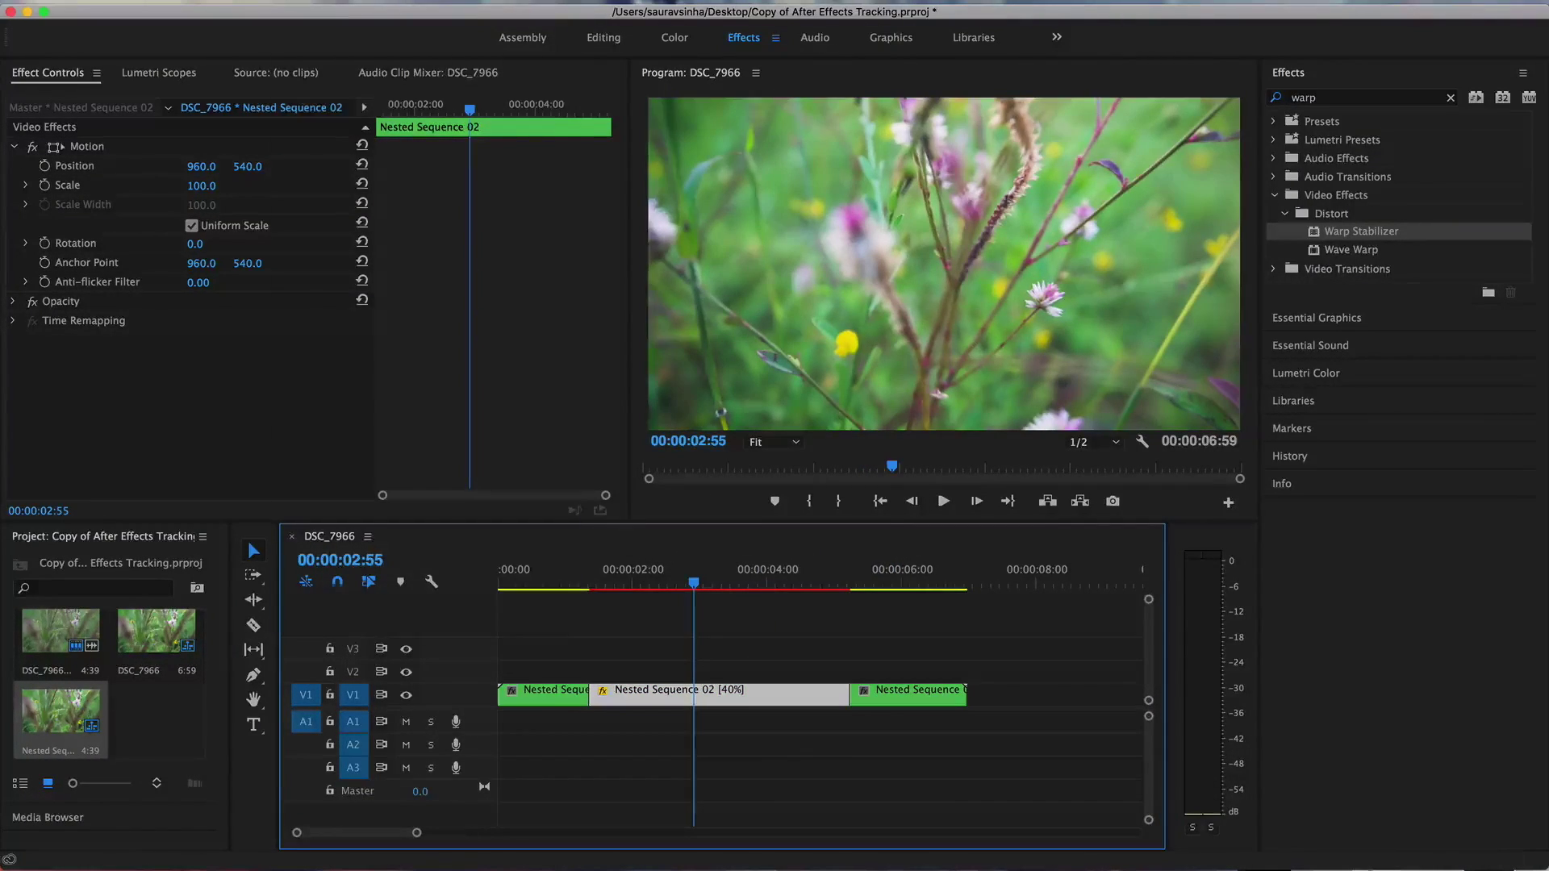
{"action": "left_click", "coordinate": [310, 3]}
{"action": "left_click", "coordinate": [355, 74]}
{"action": "key", "text": "space"}
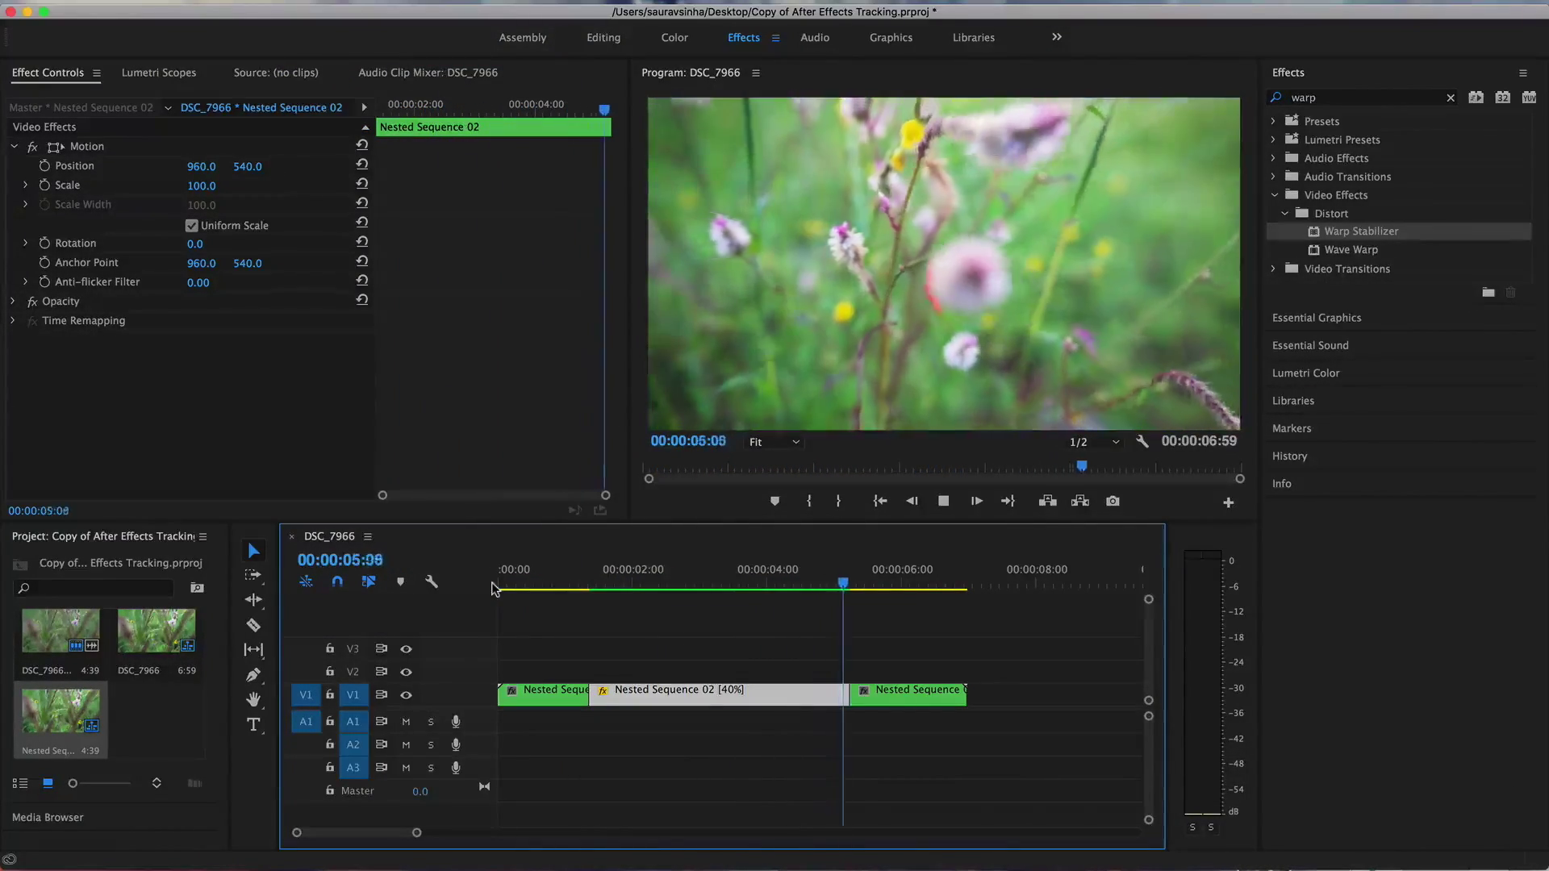
{"action": "key", "text": "space"}
{"action": "left_click", "coordinate": [528, 733]}
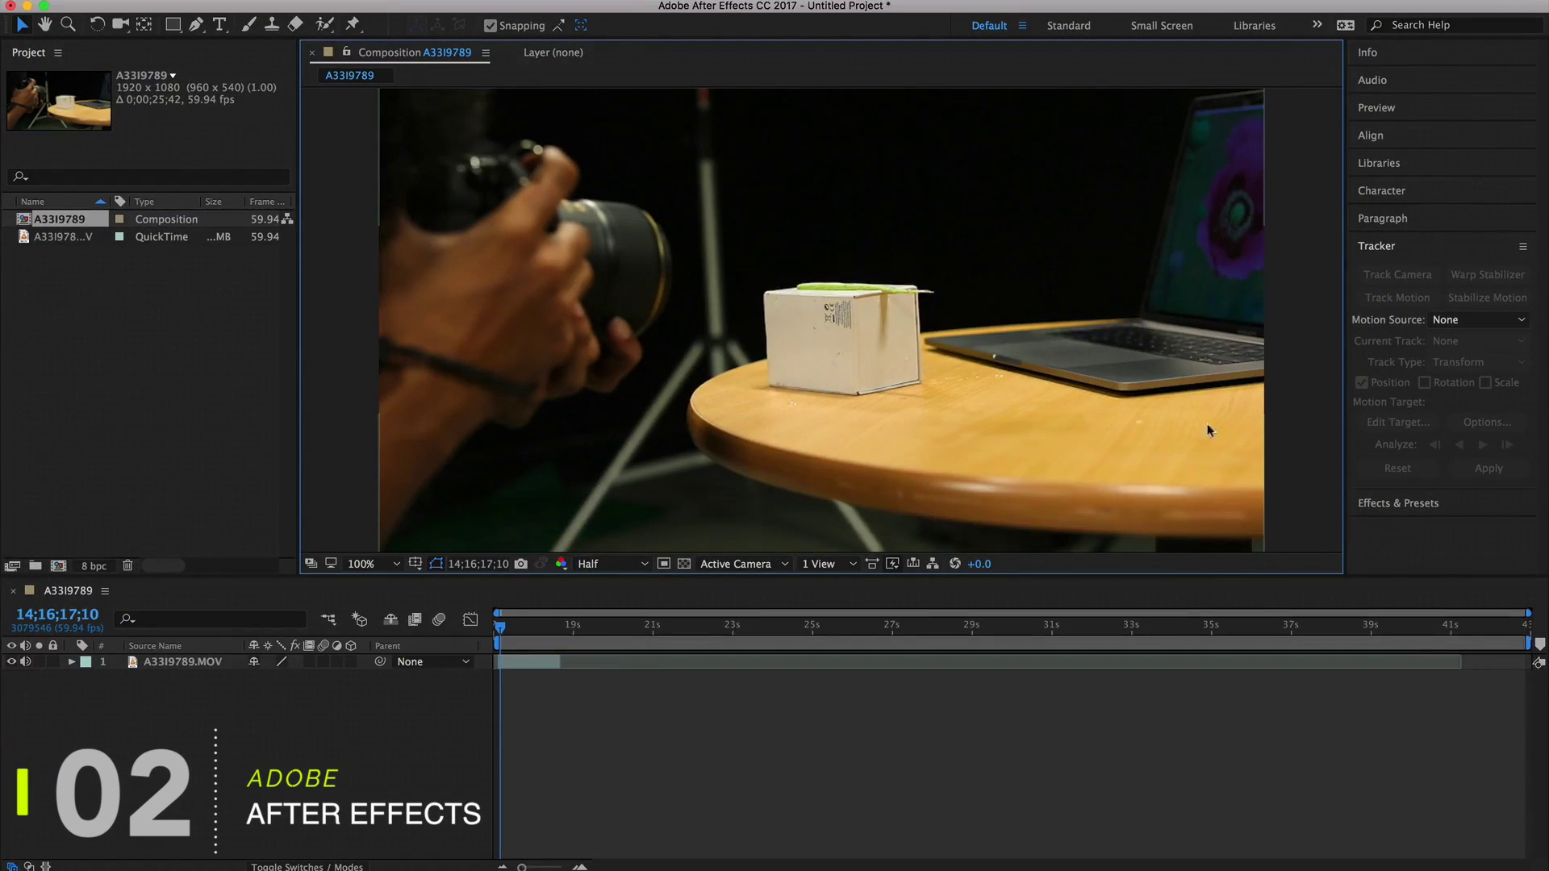
Switch to After Effects, show the Effects & Presets list and look through its Time and Perspective effects.
{"action": "left_click", "coordinate": [574, 2]}
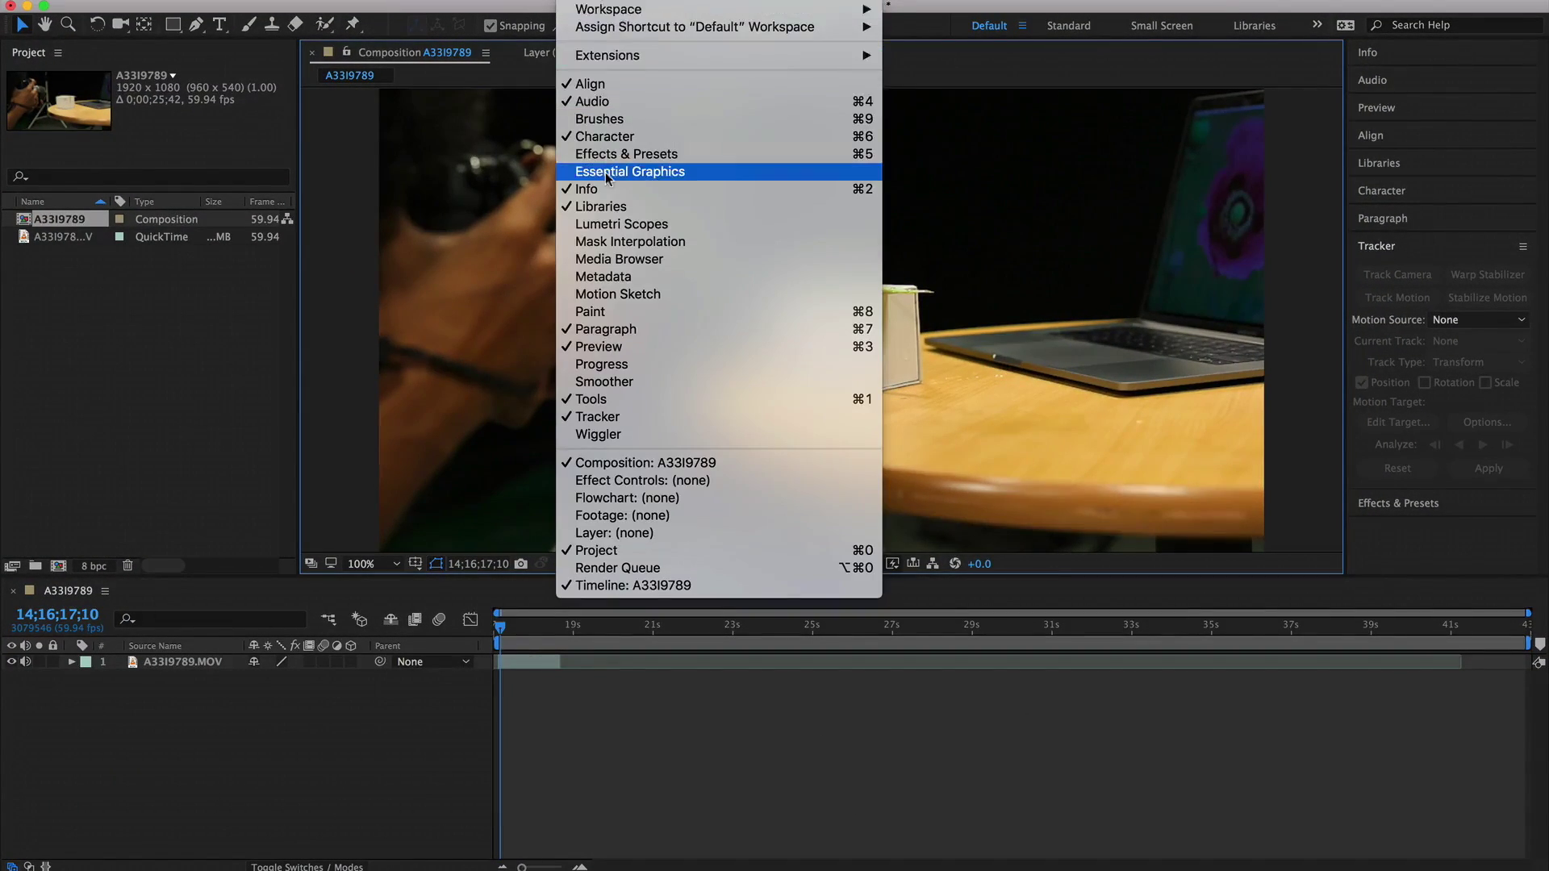
{"action": "left_click", "coordinate": [605, 152]}
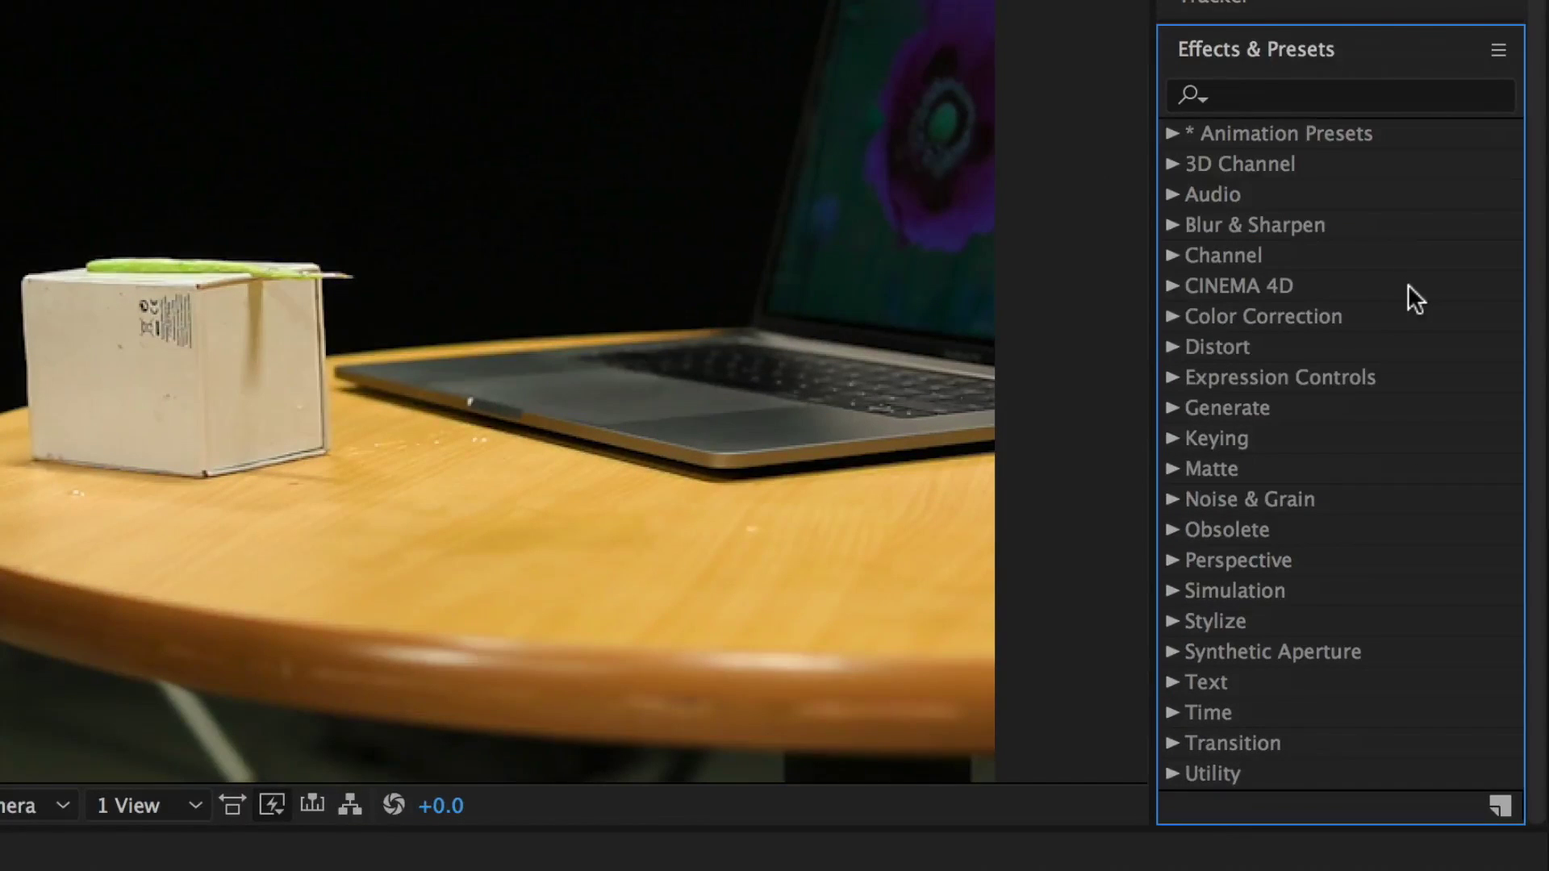
{"action": "left_click", "coordinate": [1172, 714]}
{"action": "scroll", "coordinate": [1389, 692], "scroll_direction": "down", "scroll_amount": 4}
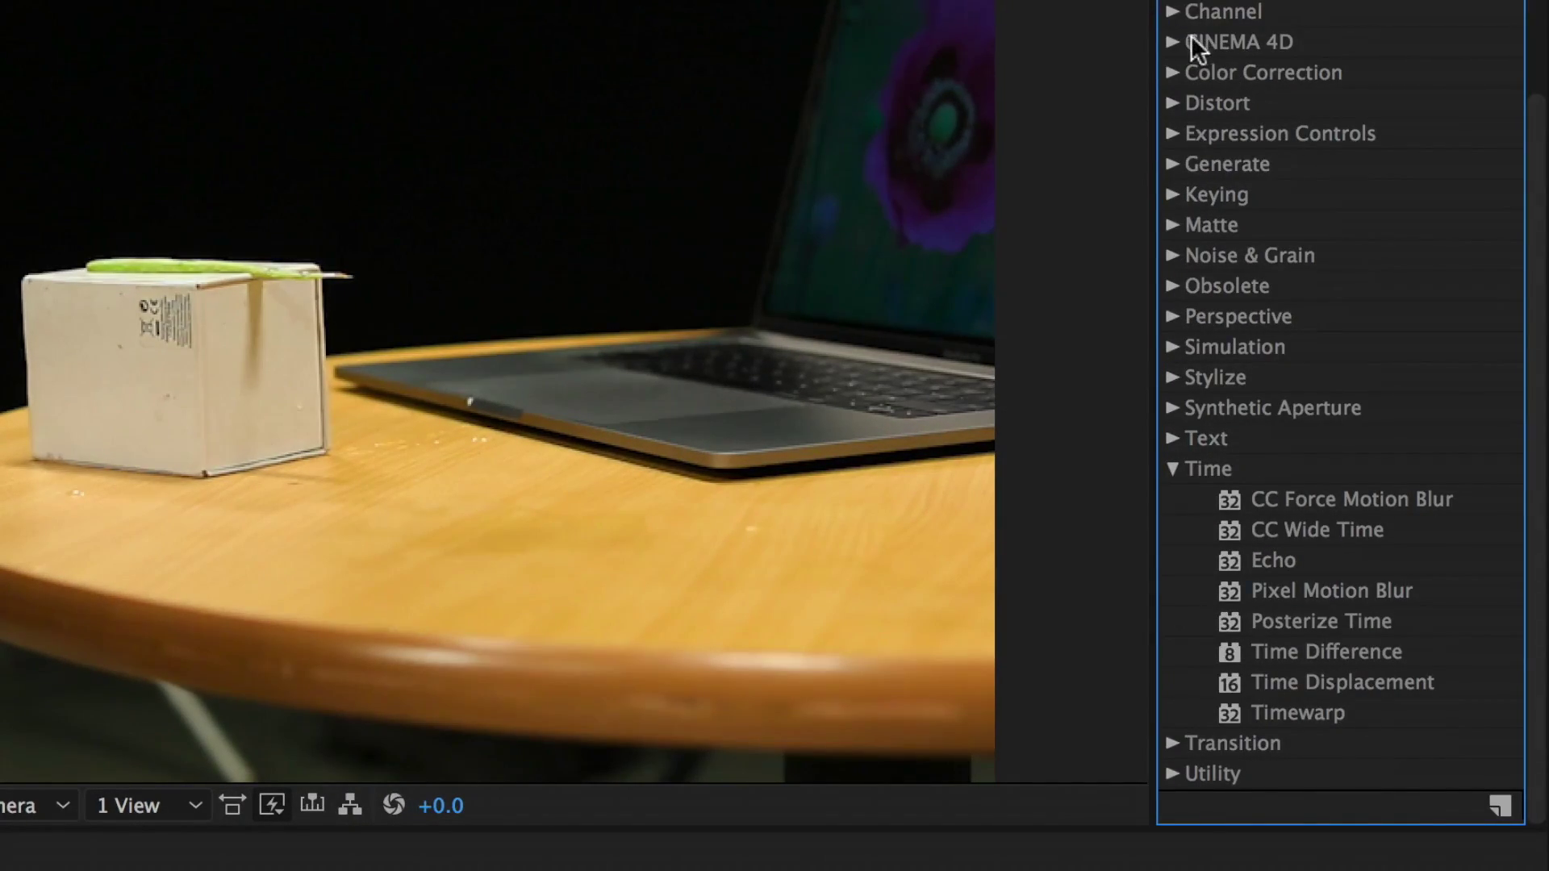
{"action": "left_click", "coordinate": [1171, 317]}
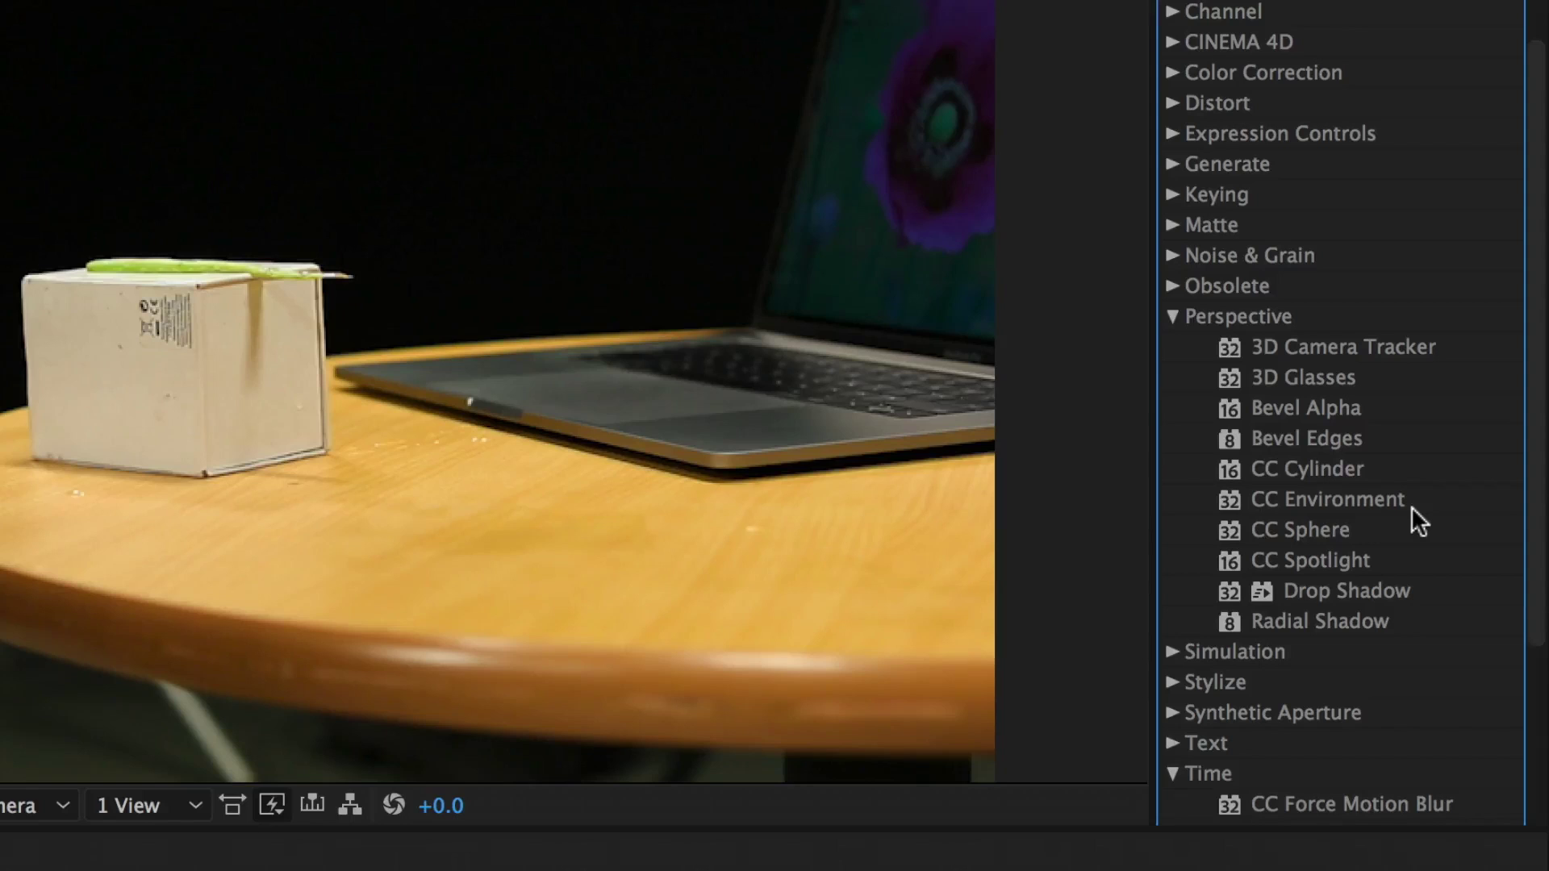
Add a null object to the A33I9789 composition.
{"action": "right_click", "coordinate": [194, 729]}
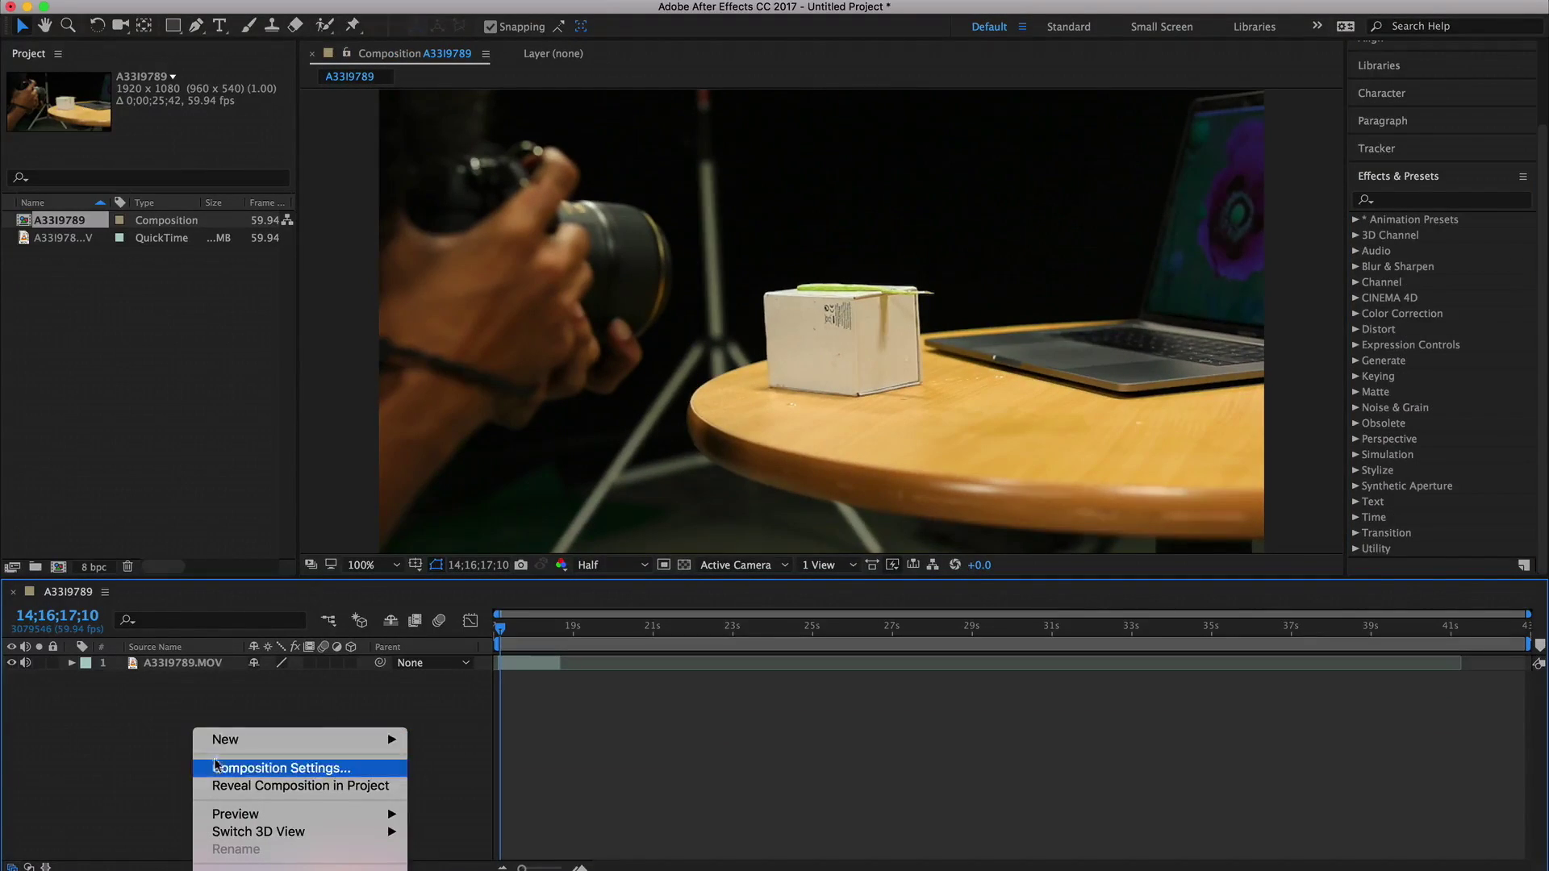
{"action": "mouse_move", "coordinate": [242, 739]}
{"action": "left_click", "coordinate": [460, 838]}
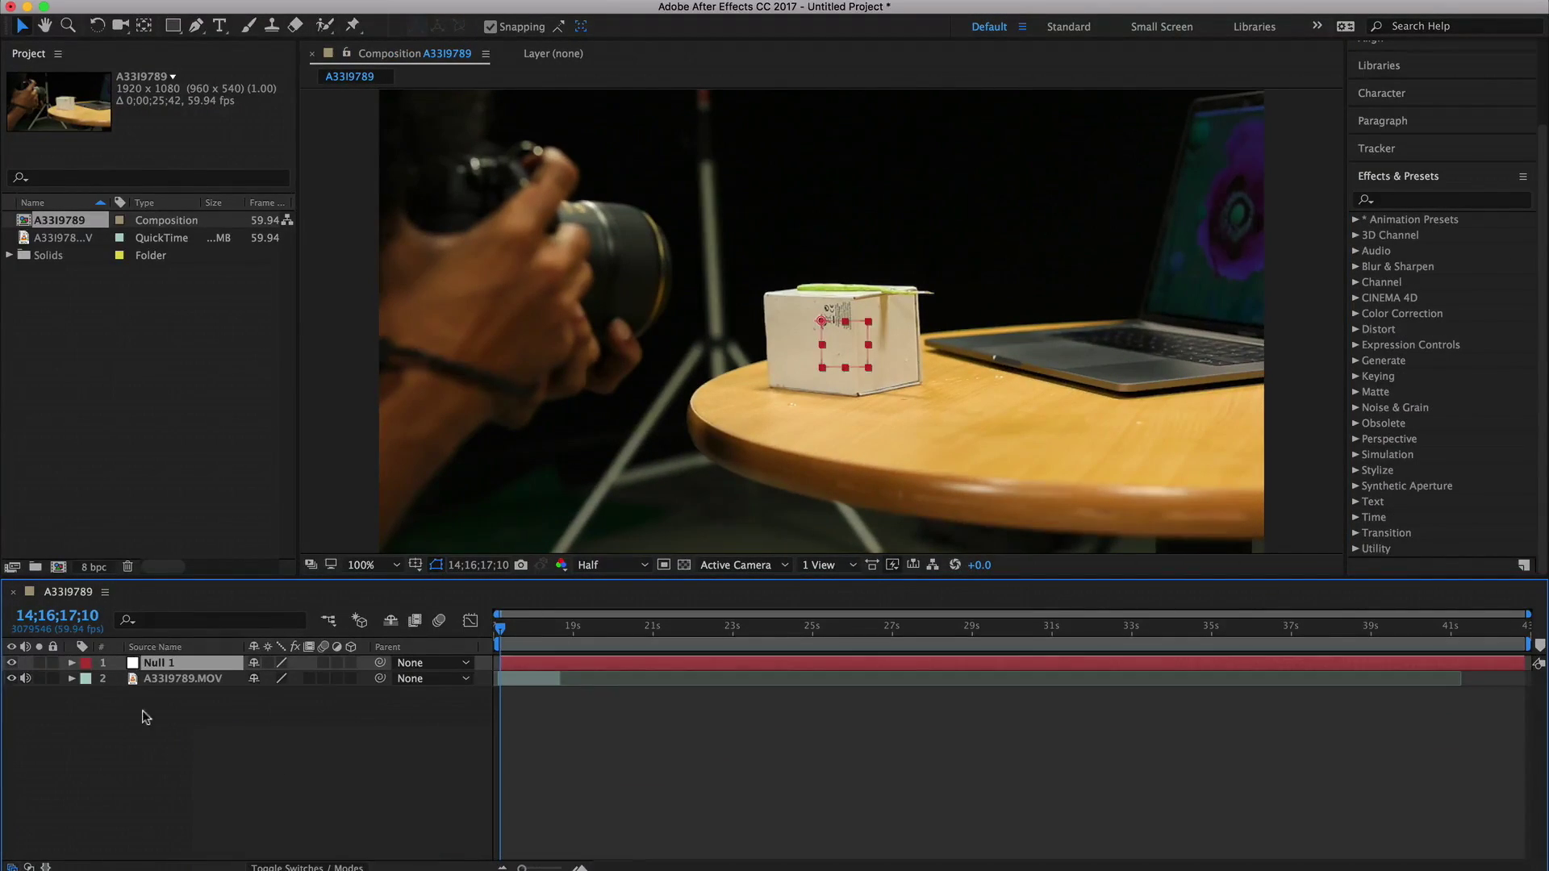
Motion-track the white box's upper-left corner in A33I9789.MOV and apply the tracking data to Null 1.
{"action": "left_click", "coordinate": [185, 681]}
{"action": "left_click", "coordinate": [1522, 177]}
{"action": "left_click", "coordinate": [1522, 178]}
{"action": "left_click", "coordinate": [1521, 177]}
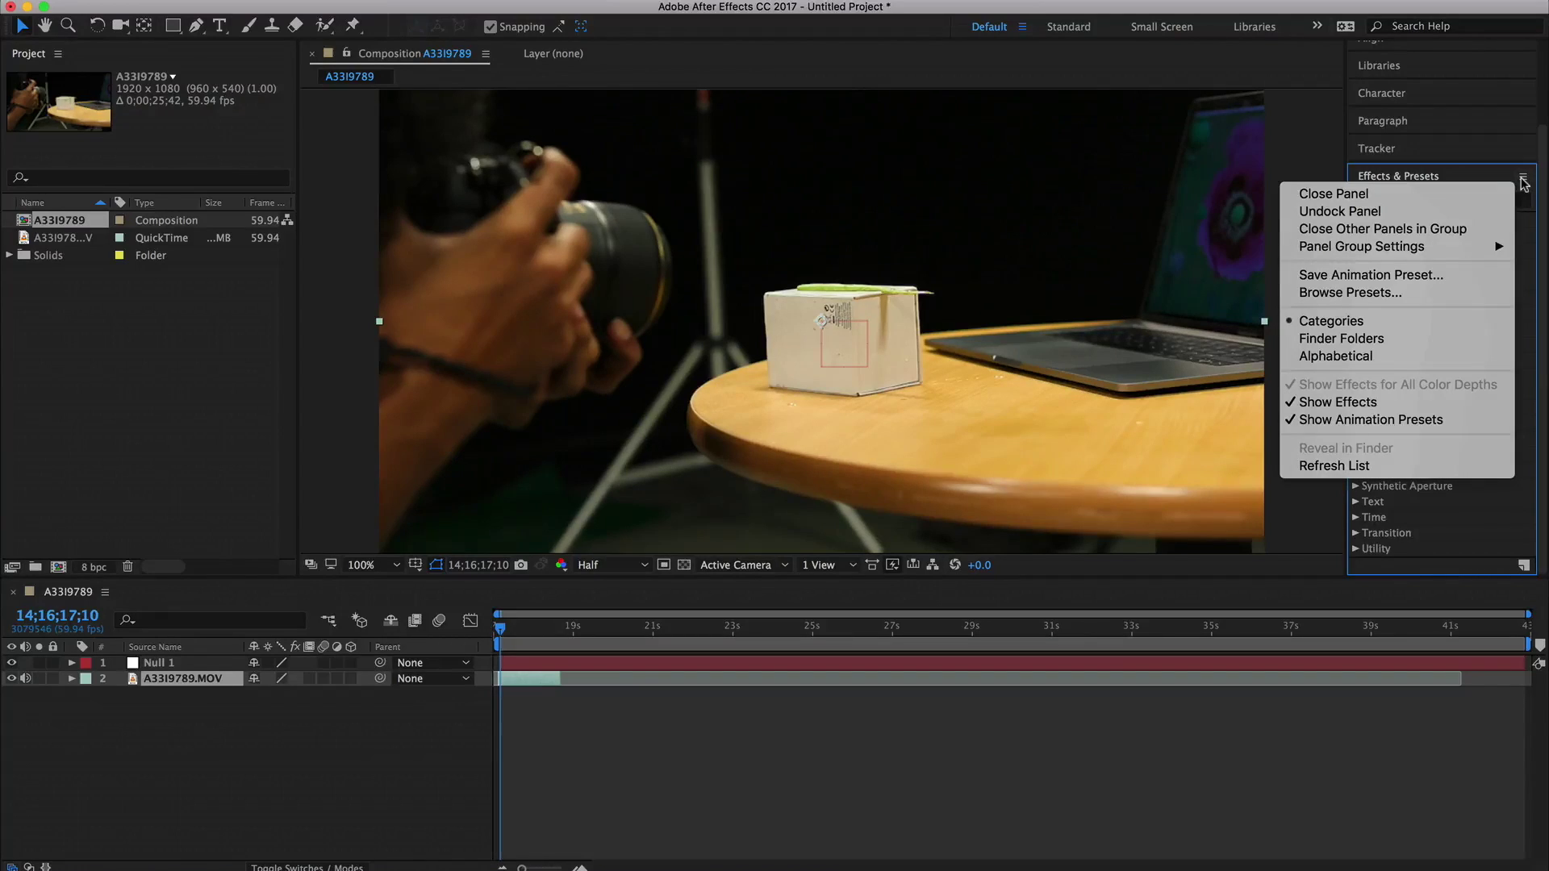
{"action": "left_click", "coordinate": [1522, 177]}
{"action": "left_click", "coordinate": [1390, 148]}
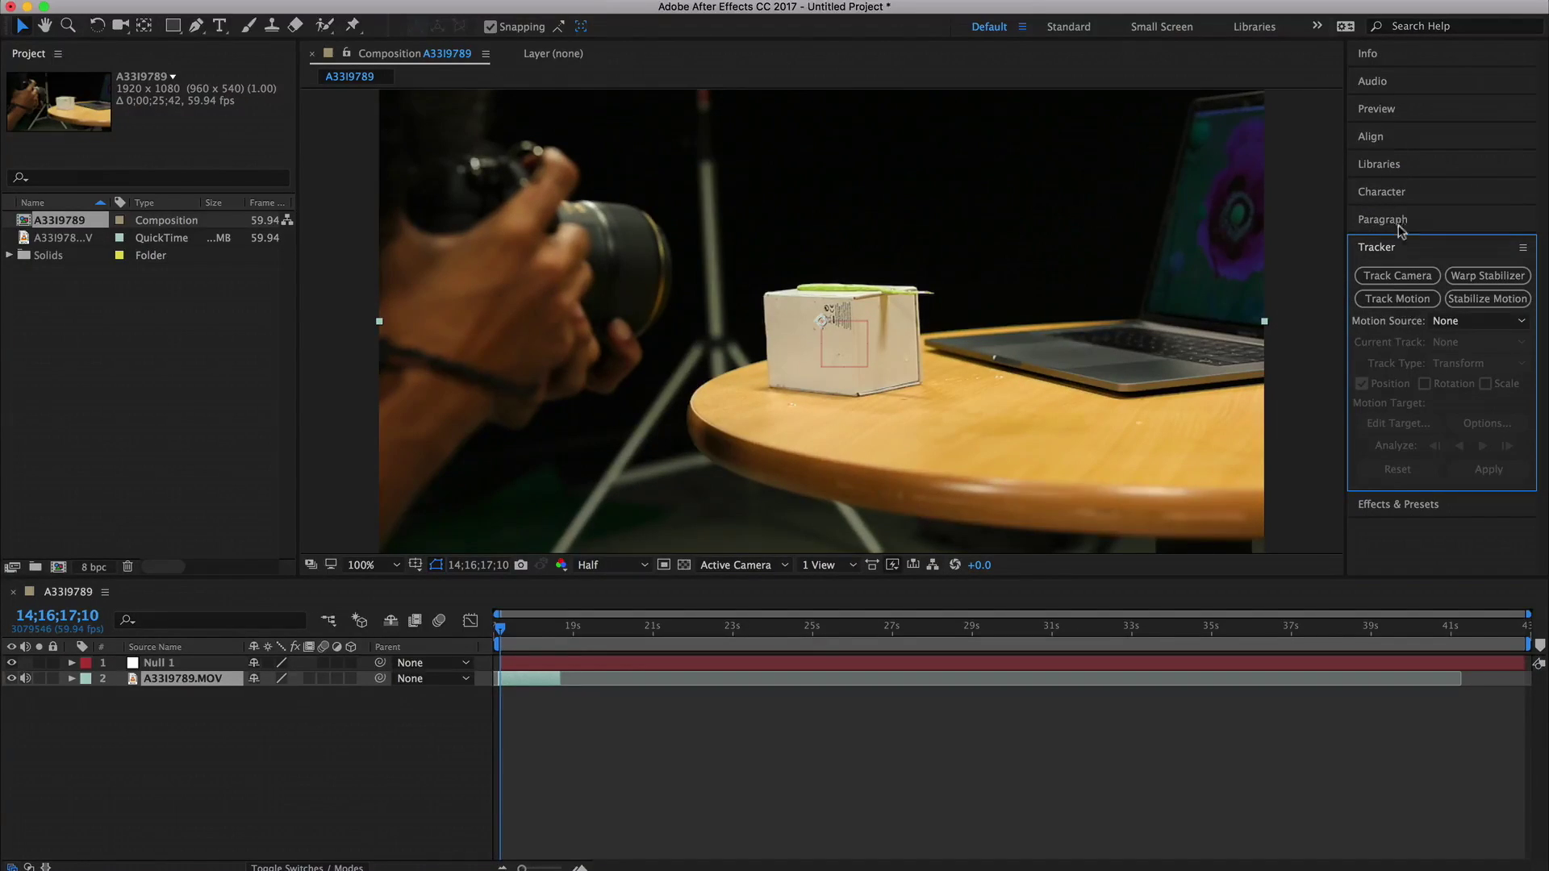
{"action": "left_click", "coordinate": [1398, 299]}
{"action": "left_click", "coordinate": [1398, 423]}
{"action": "left_click", "coordinate": [891, 534]}
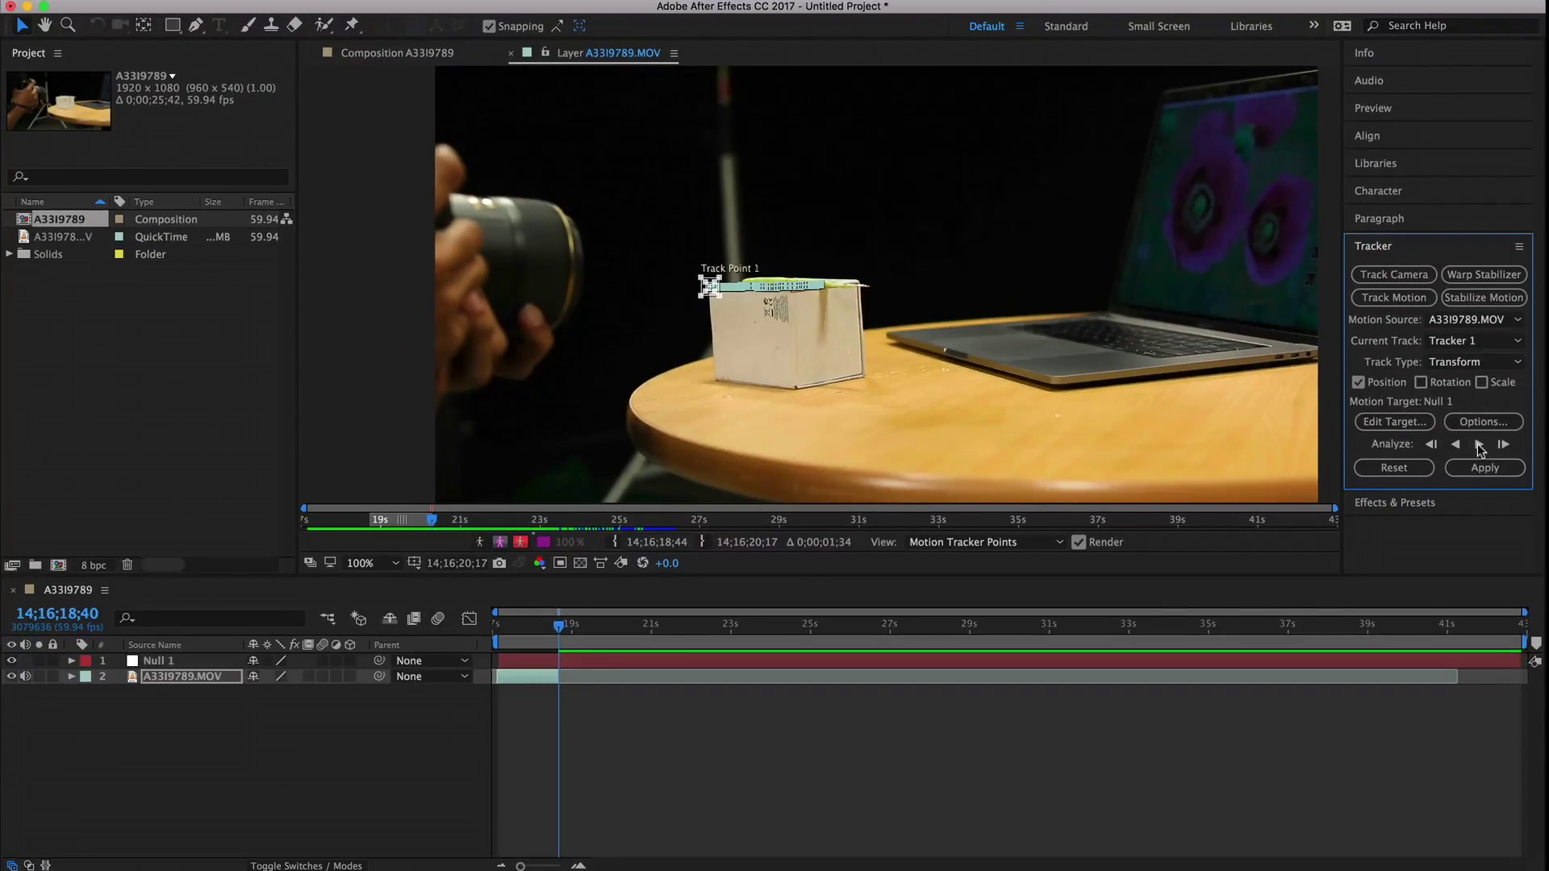
{"action": "left_click", "coordinate": [1485, 468]}
{"action": "left_click", "coordinate": [857, 502]}
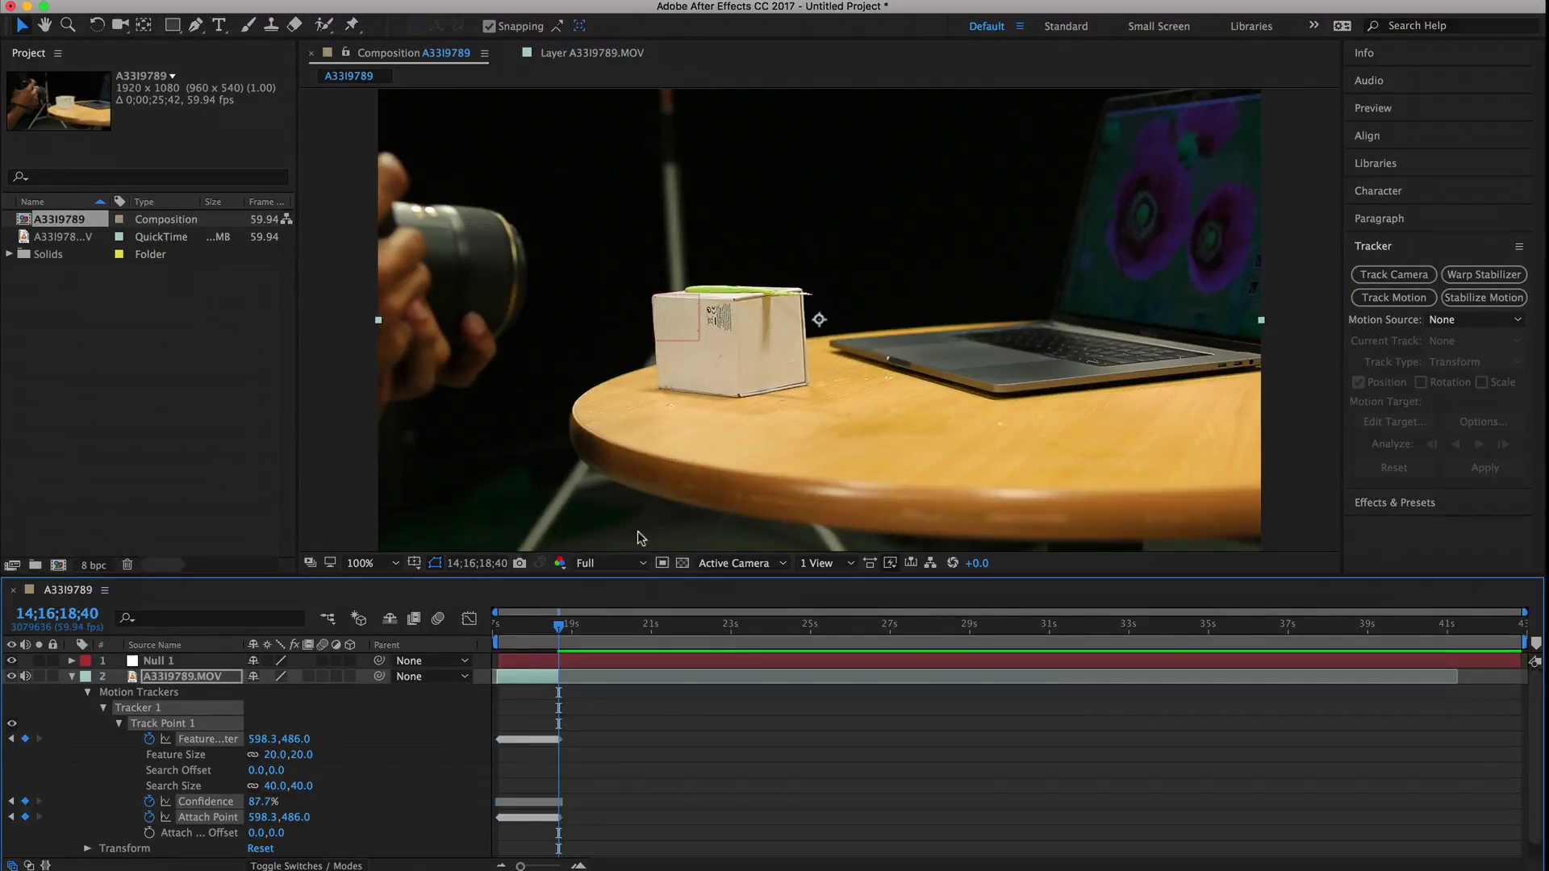
Return to the composition's start and apply a Keyframe Assistant command to all of Null 1's Position keyframes.
{"action": "left_click_drag", "start_coordinate": [558, 633], "coordinate": [472, 635]}
{"action": "left_click", "coordinate": [79, 678]}
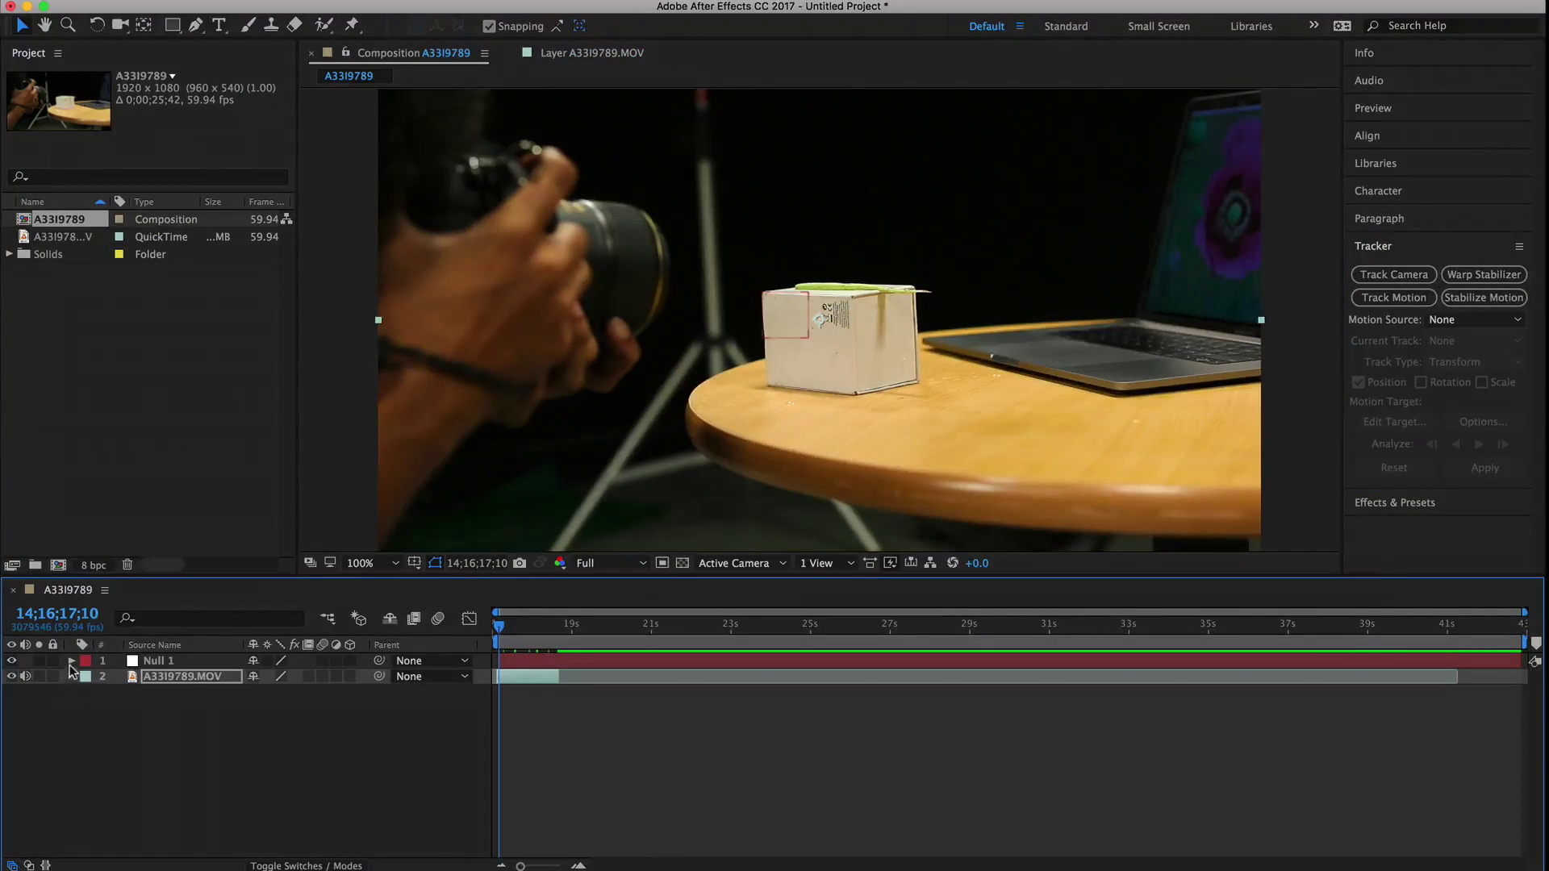
{"action": "left_click", "coordinate": [72, 660]}
{"action": "left_click", "coordinate": [87, 677]}
{"action": "left_click_drag", "start_coordinate": [586, 724], "coordinate": [492, 695]}
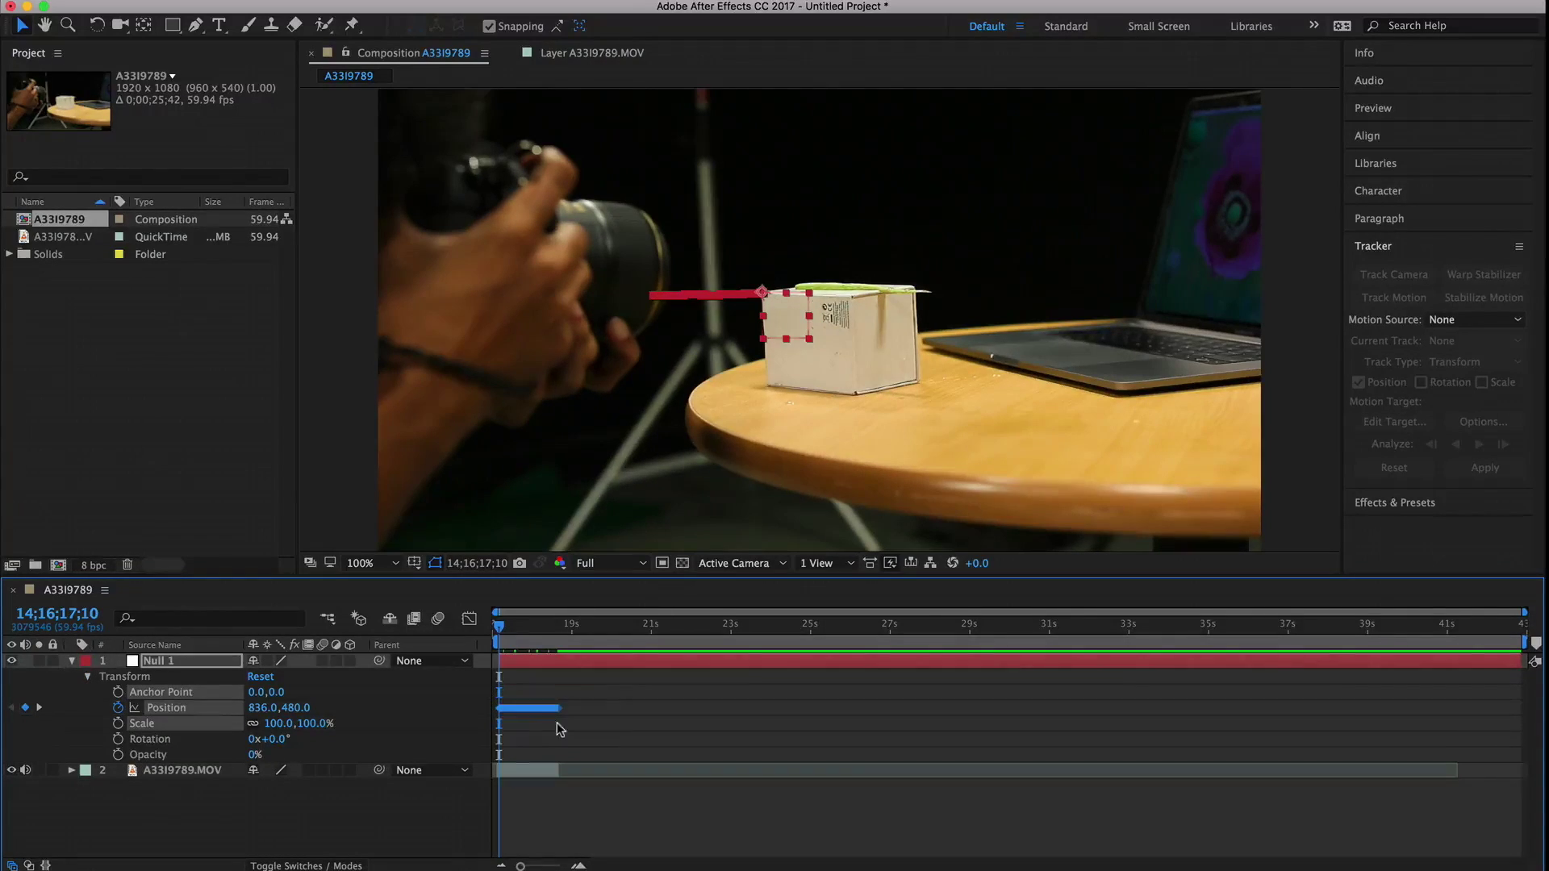
{"action": "right_click", "coordinate": [539, 714]}
{"action": "mouse_move", "coordinate": [686, 868]}
{"action": "left_click", "coordinate": [795, 818]}
{"action": "left_click", "coordinate": [72, 660]}
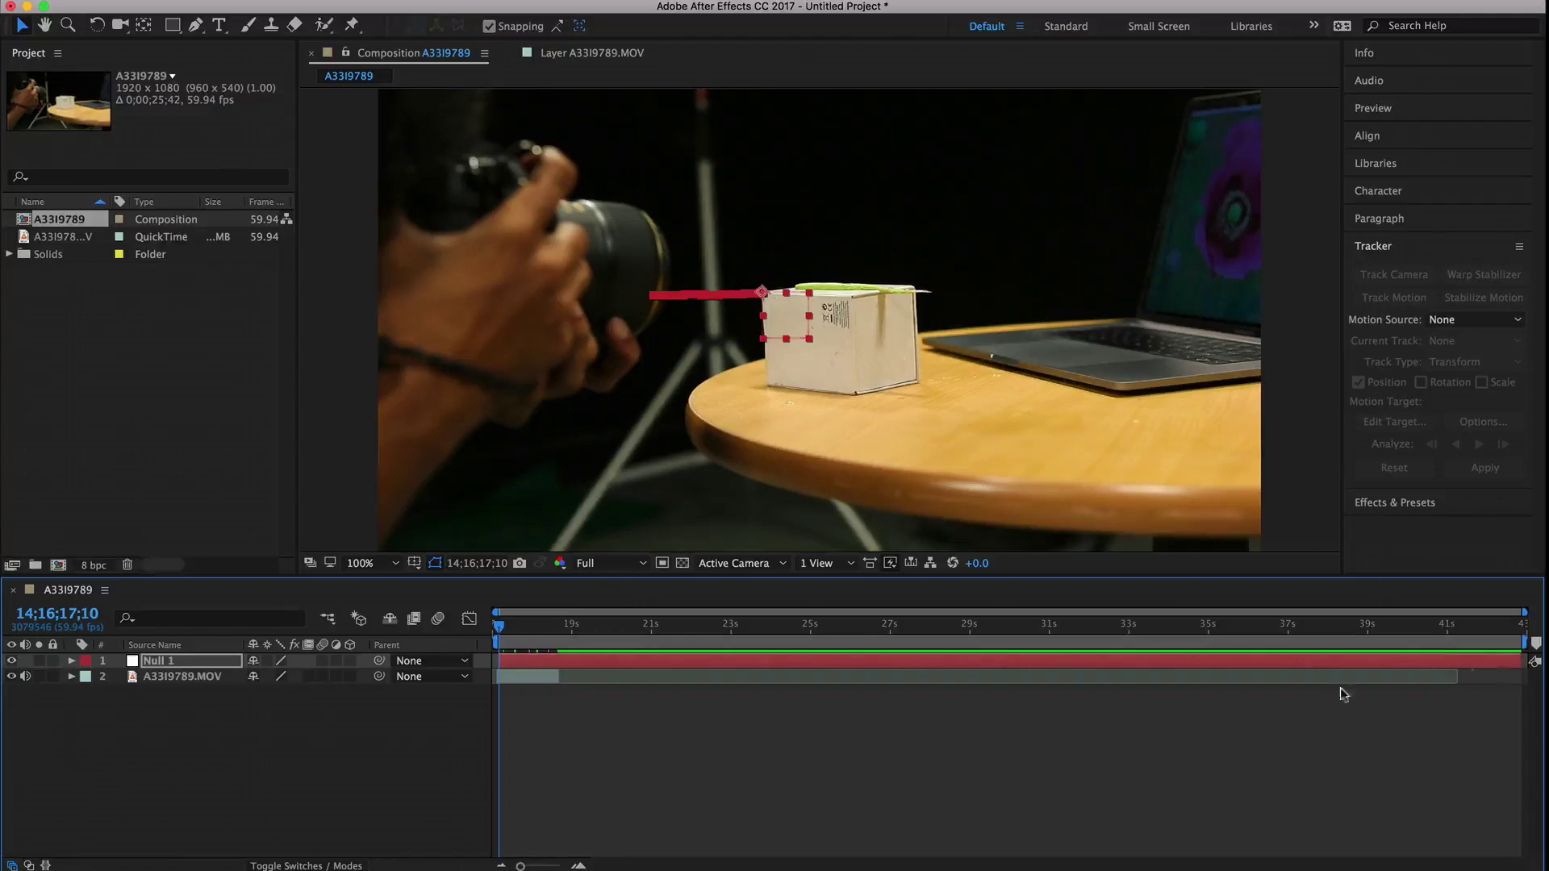
{"action": "left_click", "coordinate": [142, 744]}
{"action": "right_click", "coordinate": [169, 755]}
{"action": "mouse_move", "coordinate": [208, 736]}
{"action": "left_click", "coordinate": [436, 776]}
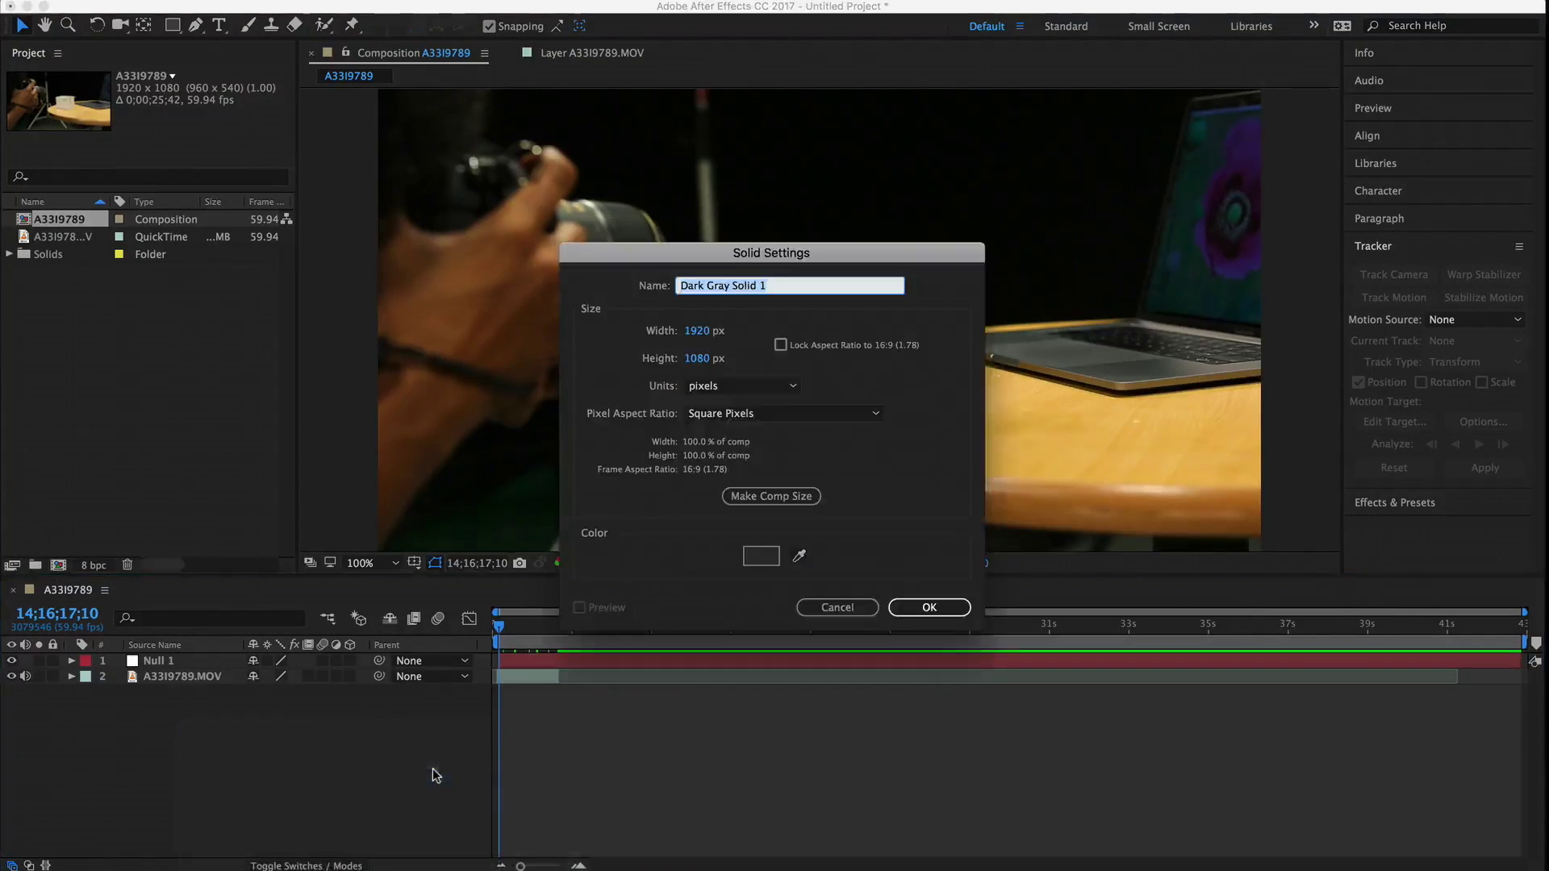
{"action": "left_click", "coordinate": [816, 610]}
Add a text layer reading "tracking" to the A33I9789 composition.
{"action": "right_click", "coordinate": [191, 716]}
{"action": "mouse_move", "coordinate": [359, 726]}
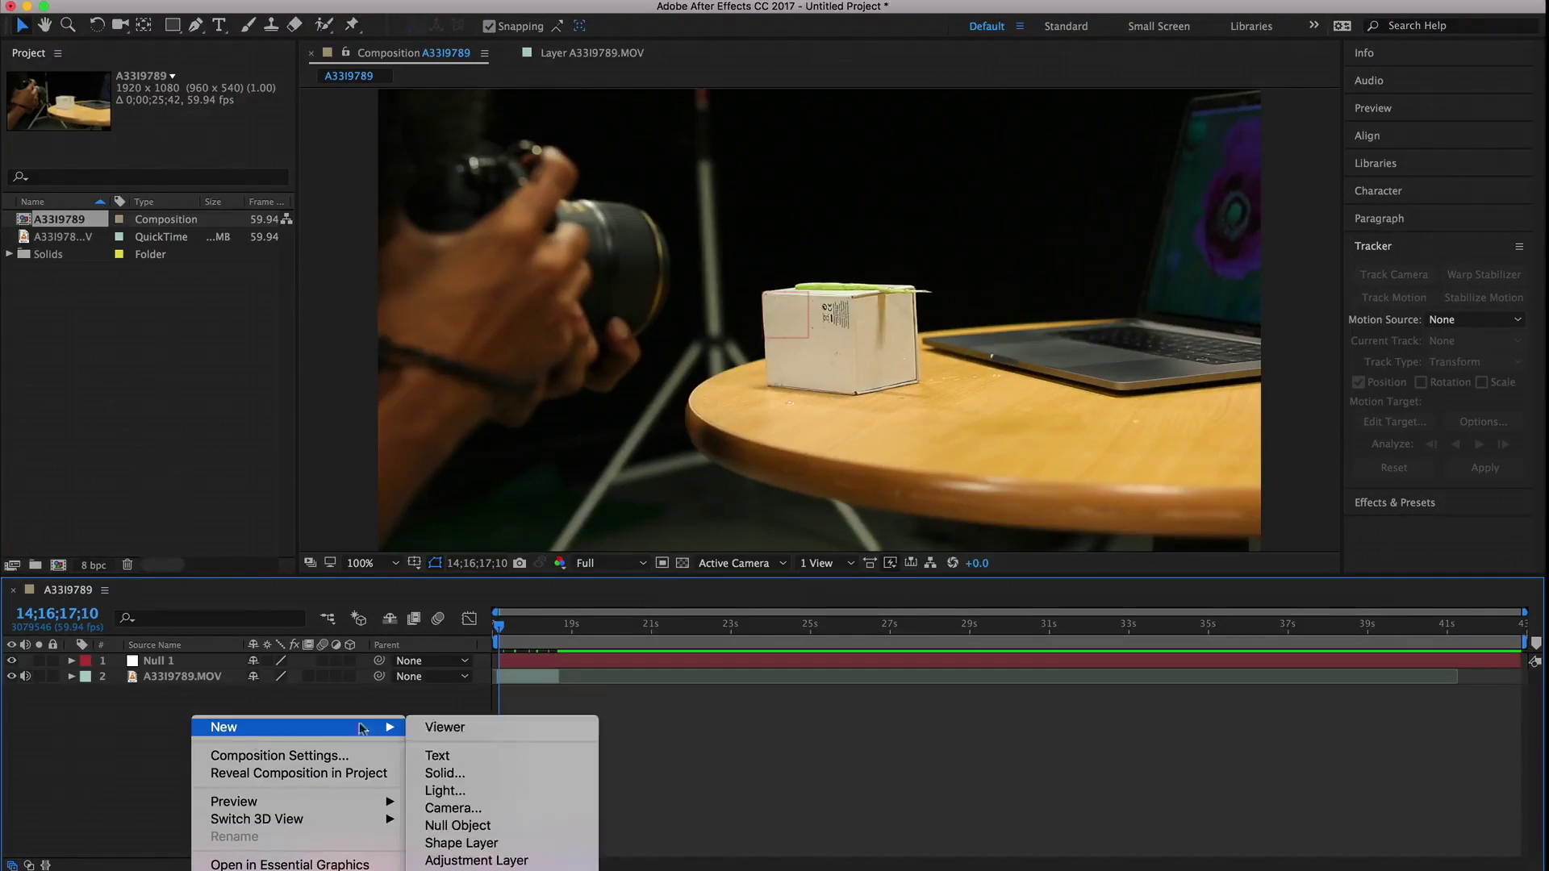
{"action": "left_click", "coordinate": [440, 756]}
{"action": "type", "text": "tr"}
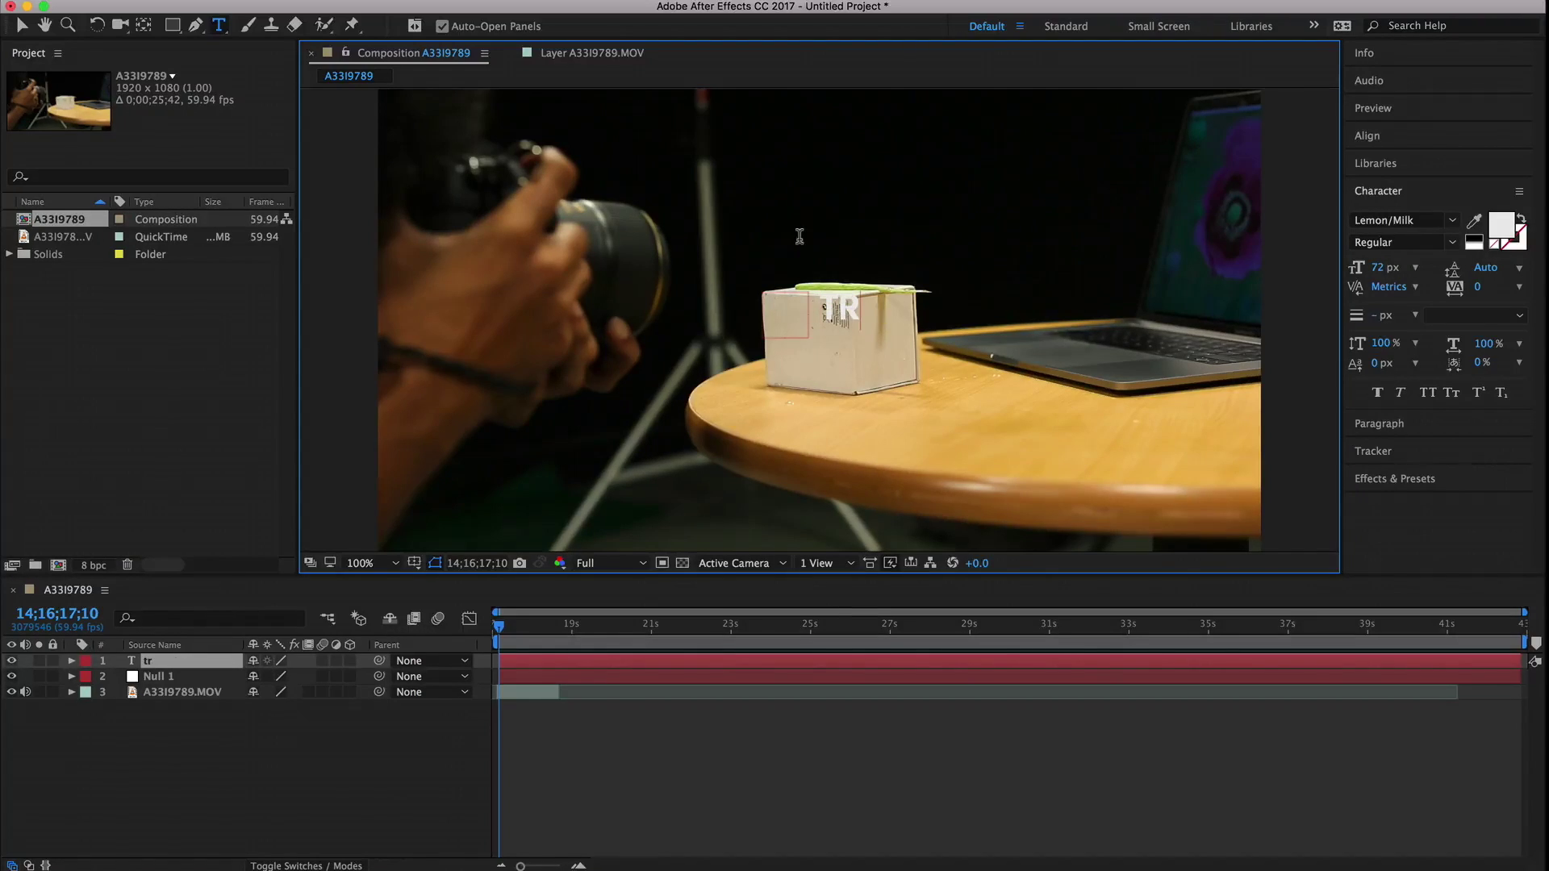
{"action": "type", "text": "acking"}
{"action": "left_click", "coordinate": [269, 767]}
Move the tracking text so that it sits just above the white box.
{"action": "left_click", "coordinate": [204, 665]}
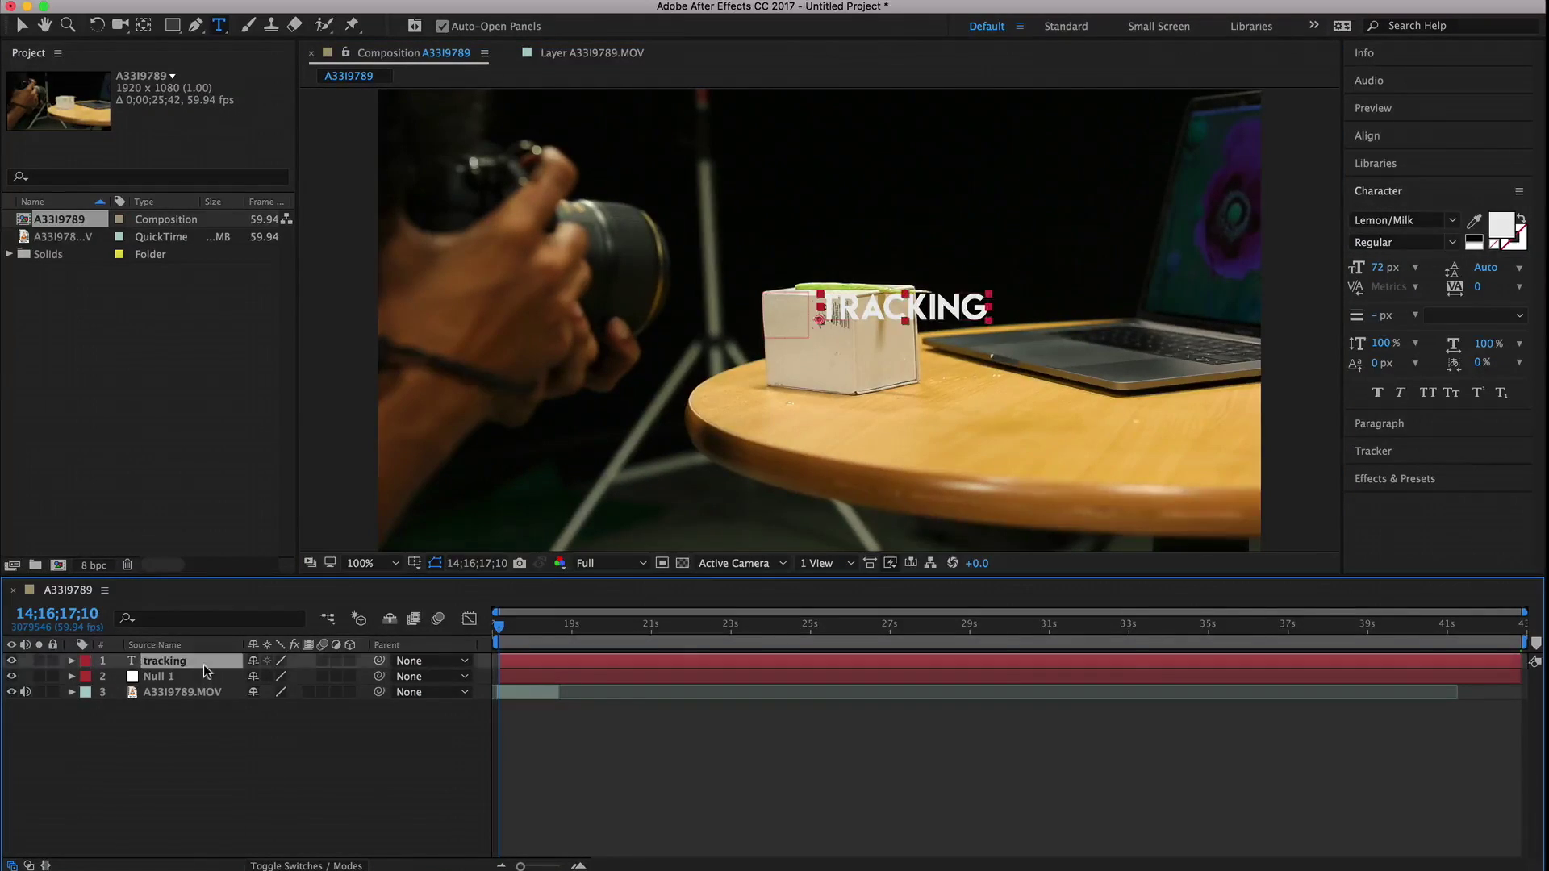
{"action": "key", "text": "v"}
{"action": "left_click_drag", "start_coordinate": [874, 313], "coordinate": [759, 265]}
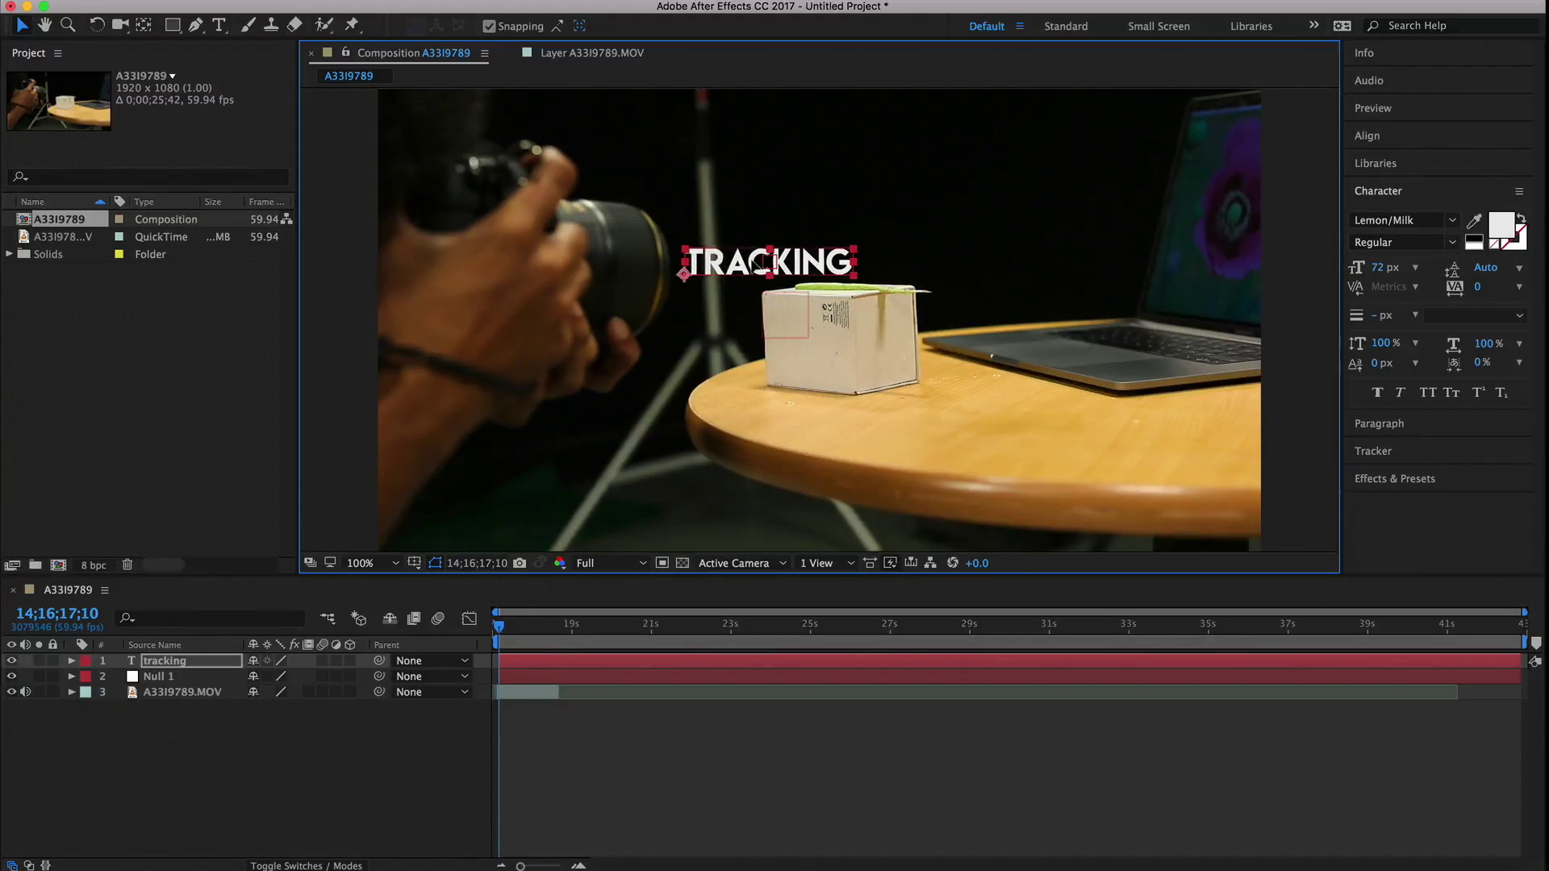
{"action": "left_click", "coordinate": [488, 631]}
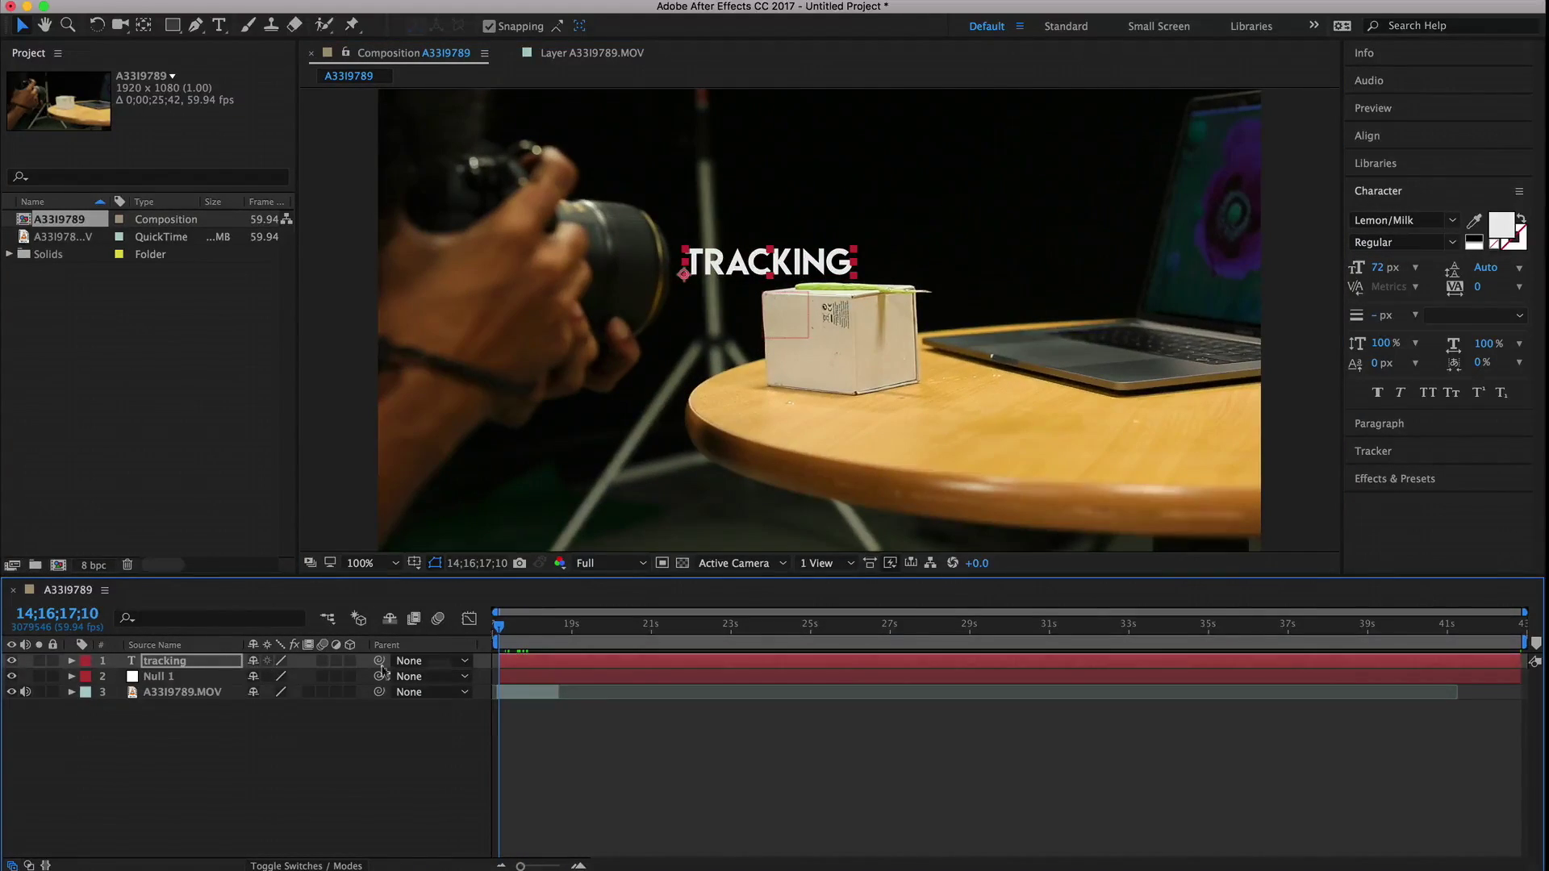
Enable motion blur for the tracking layer and the composition, and parent the text layer to Null 1.
{"action": "left_click", "coordinate": [322, 661]}
{"action": "left_click", "coordinate": [440, 619]}
{"action": "left_click_drag", "start_coordinate": [378, 662], "coordinate": [162, 680]}
Reveal the tracking layer's Transform properties and trim the layer's end to about 14;16;18;40, where the footage ends.
{"action": "left_click", "coordinate": [72, 661]}
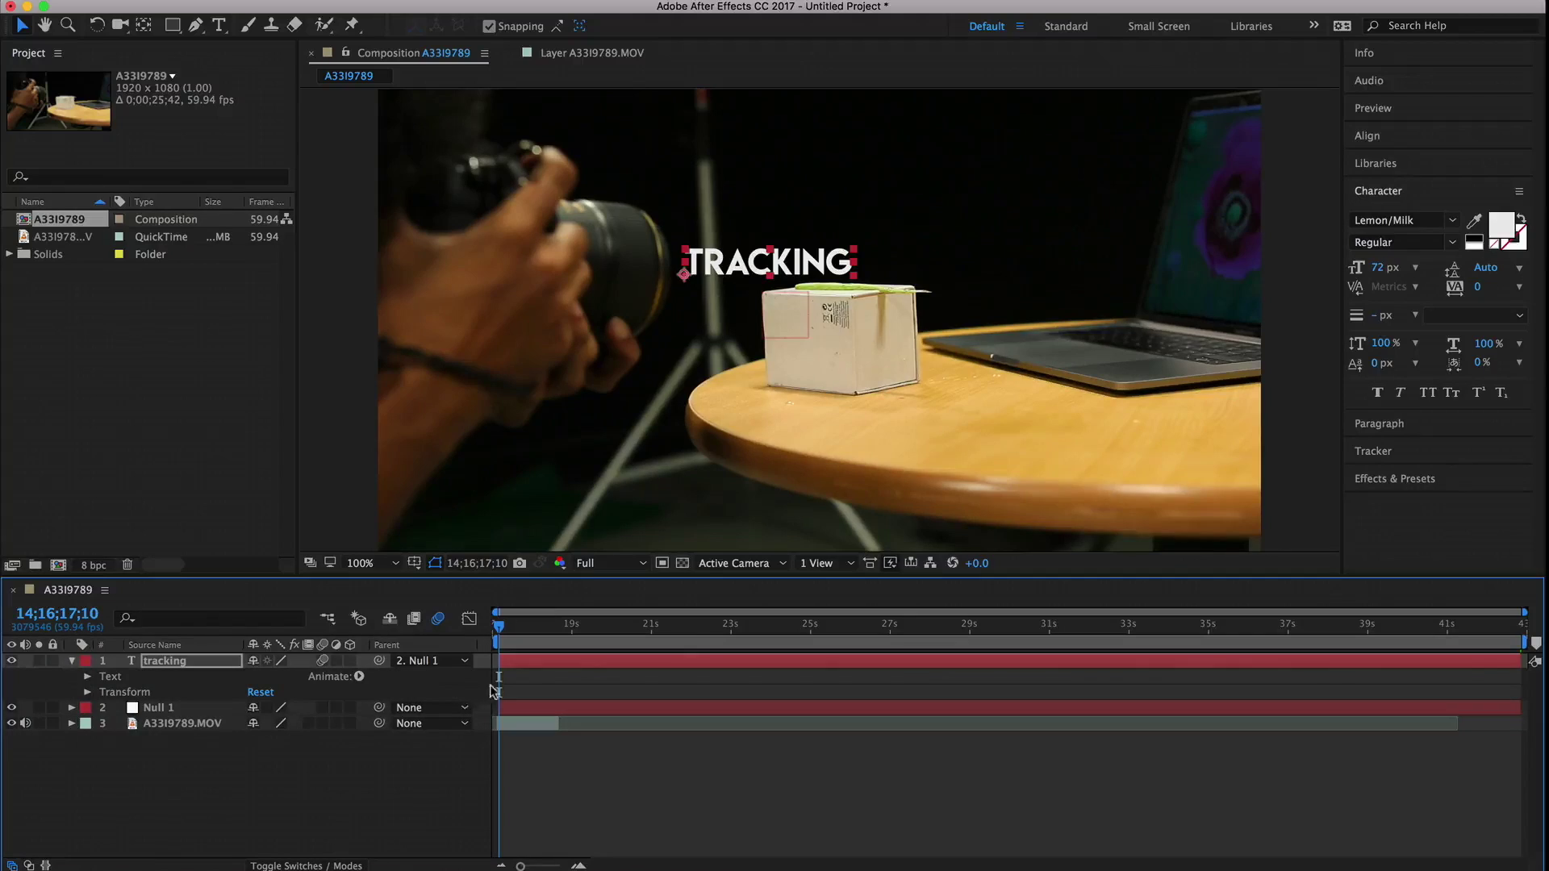
{"action": "left_click", "coordinate": [87, 692]}
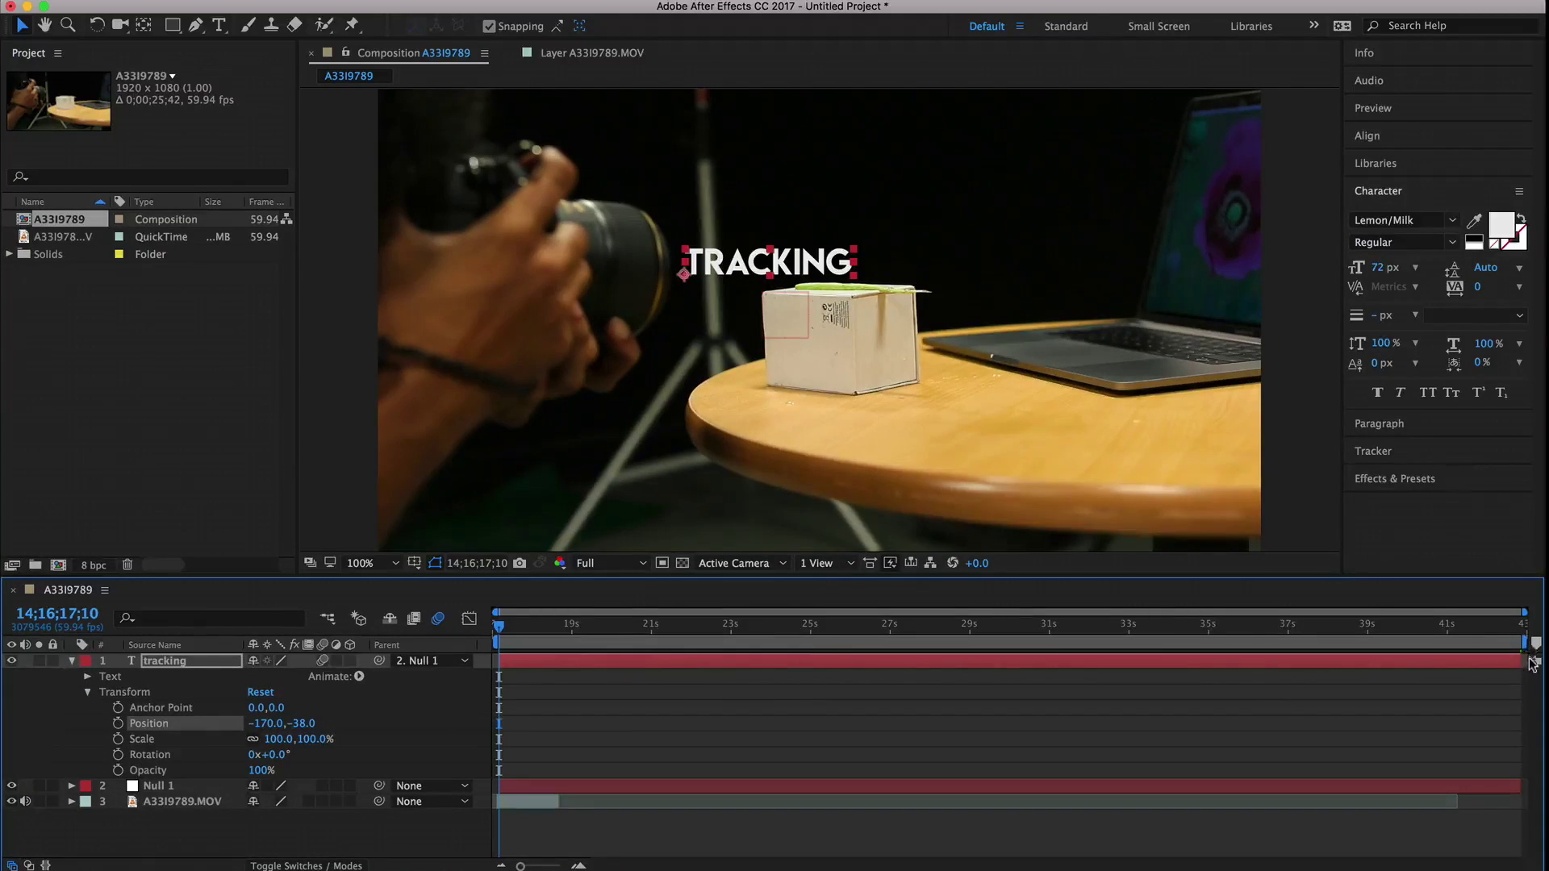
{"action": "left_click_drag", "start_coordinate": [1533, 663], "coordinate": [562, 624]}
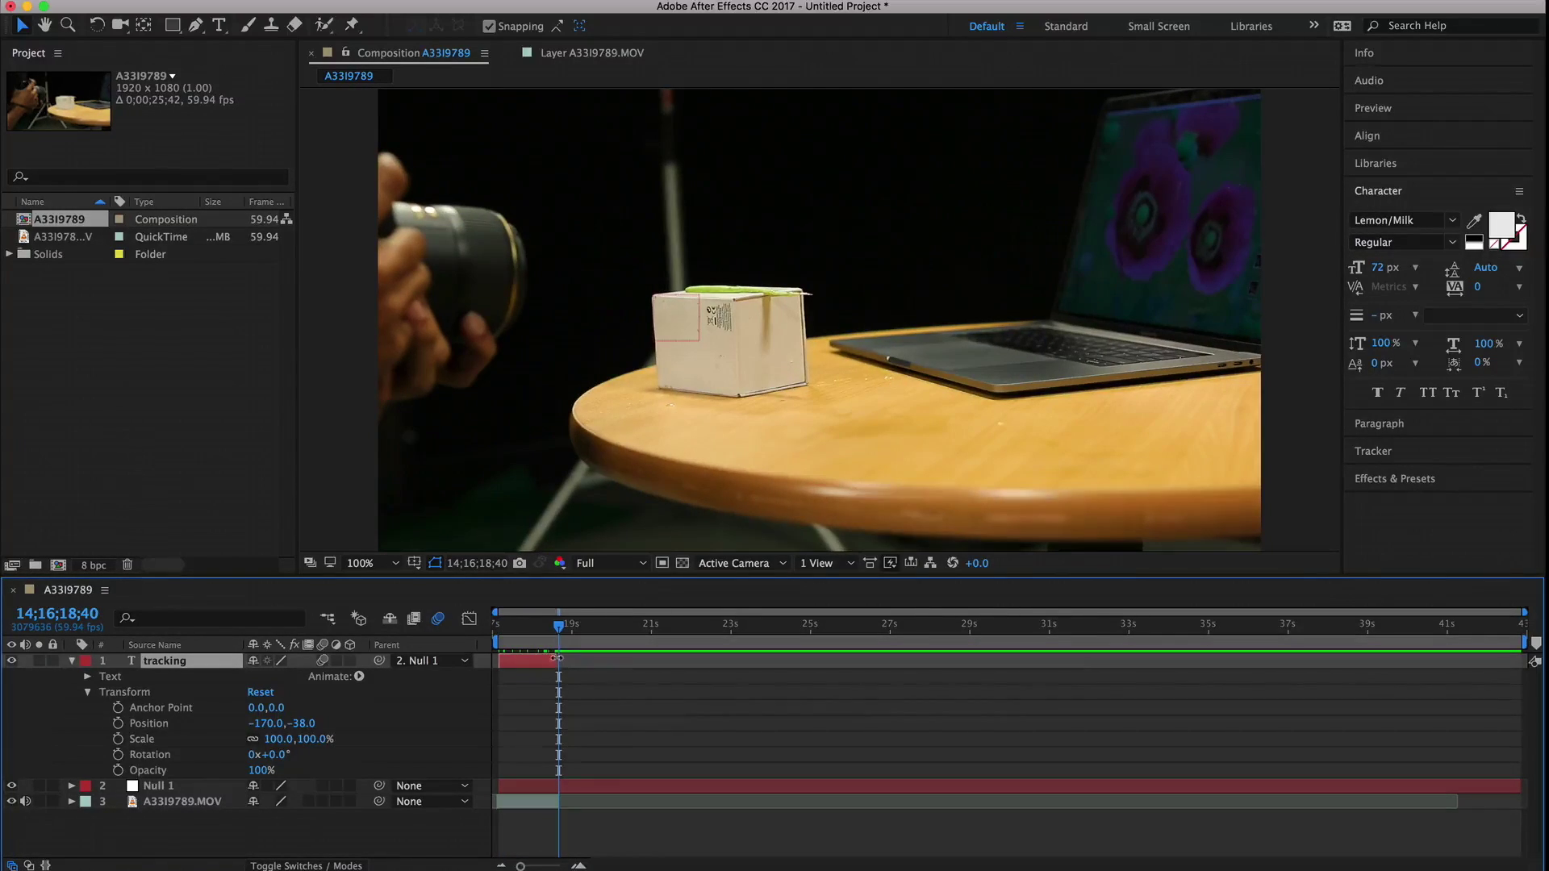
{"action": "mouse_move", "coordinate": [557, 659]}
{"action": "left_mouse_down"}
{"action": "mouse_move", "coordinate": [492, 627]}
{"action": "mouse_move", "coordinate": [560, 631]}
{"action": "left_mouse_up"}
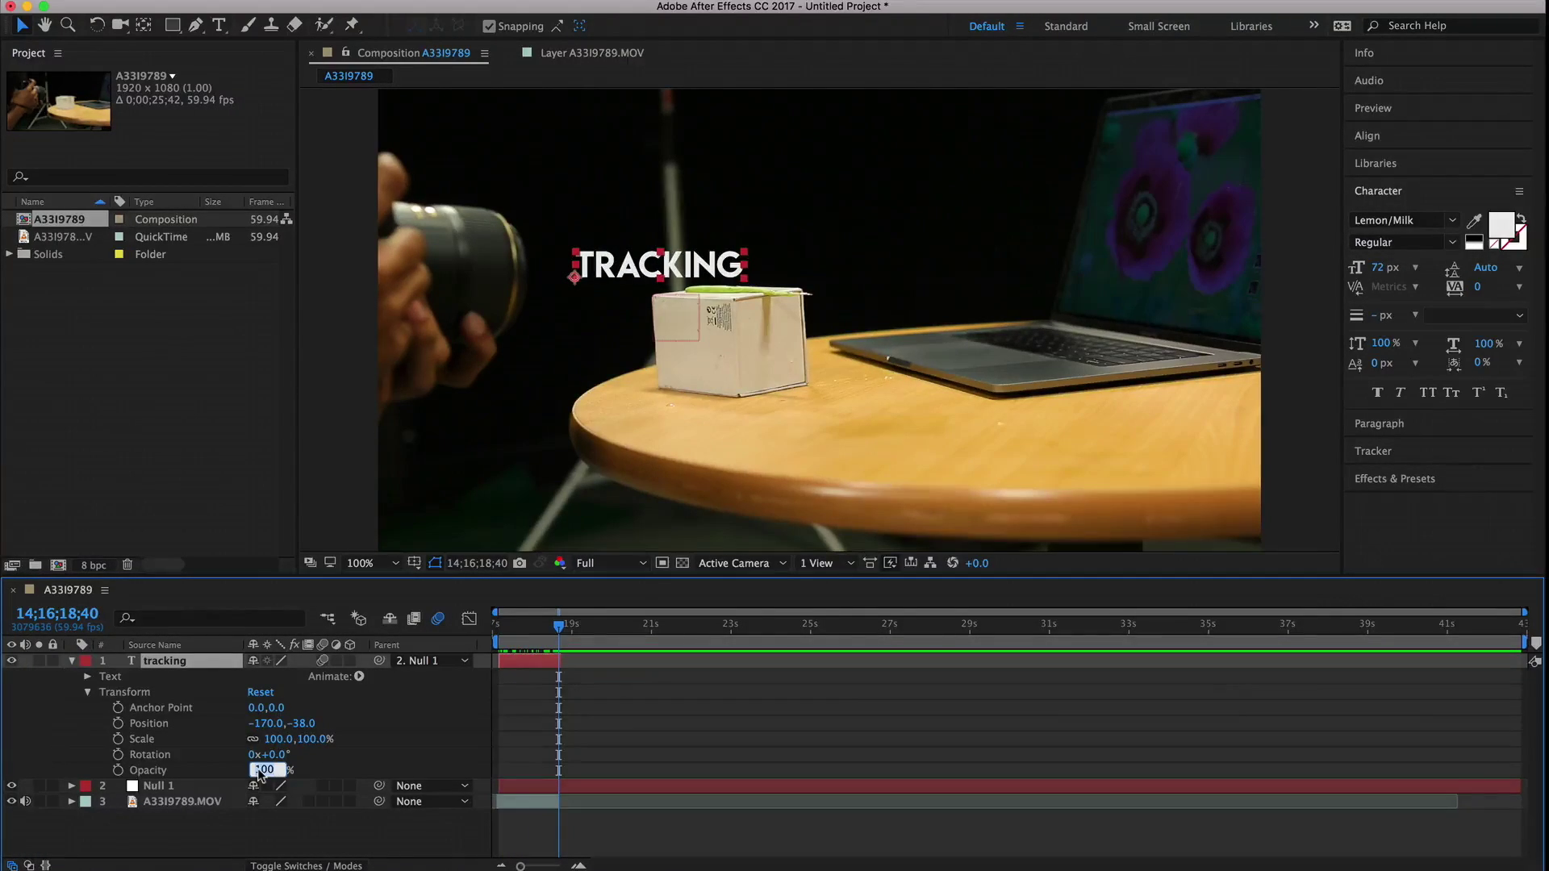
Try setting the tracking layer's opacity to 0% without keyframes.
{"action": "type", "text": "0"}
{"action": "key", "text": "Return"}
Keyframe the tracking layer's opacity from 100% at 14;16;17;10 to 0% near the layer's end.
{"action": "key", "text": "Home"}
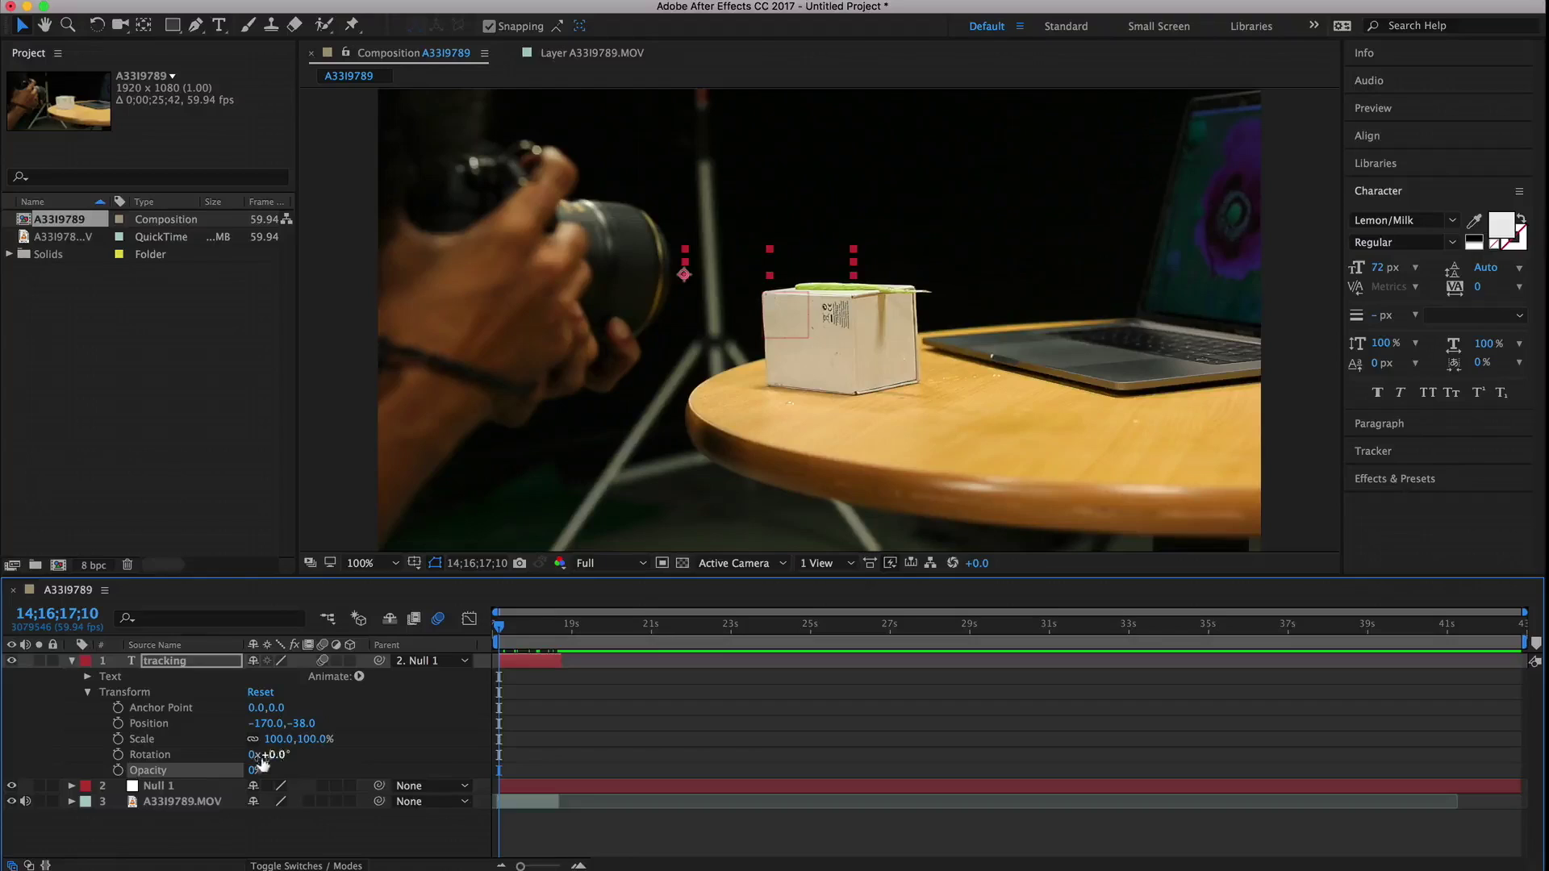
{"action": "left_click", "coordinate": [255, 770]}
{"action": "type", "text": "100"}
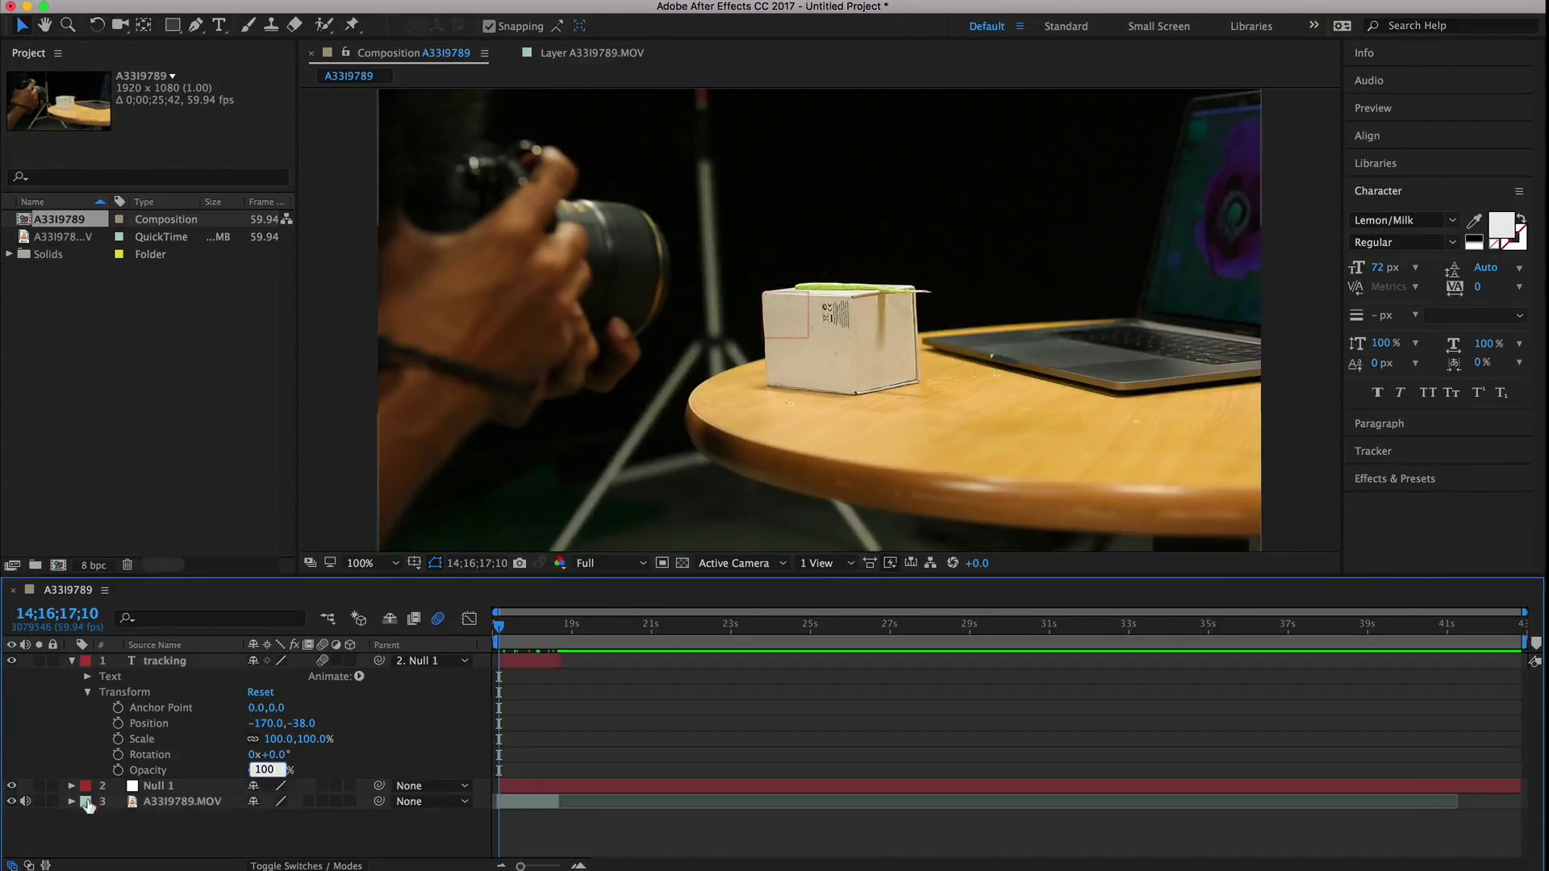
{"action": "left_click", "coordinate": [118, 771]}
{"action": "mouse_move", "coordinate": [498, 627]}
{"action": "left_mouse_down"}
{"action": "mouse_move", "coordinate": [569, 633]}
{"action": "mouse_move", "coordinate": [496, 630]}
{"action": "left_mouse_up"}
{"action": "left_click", "coordinate": [260, 770]}
{"action": "type", "text": "0"}
{"action": "key", "text": "Return"}
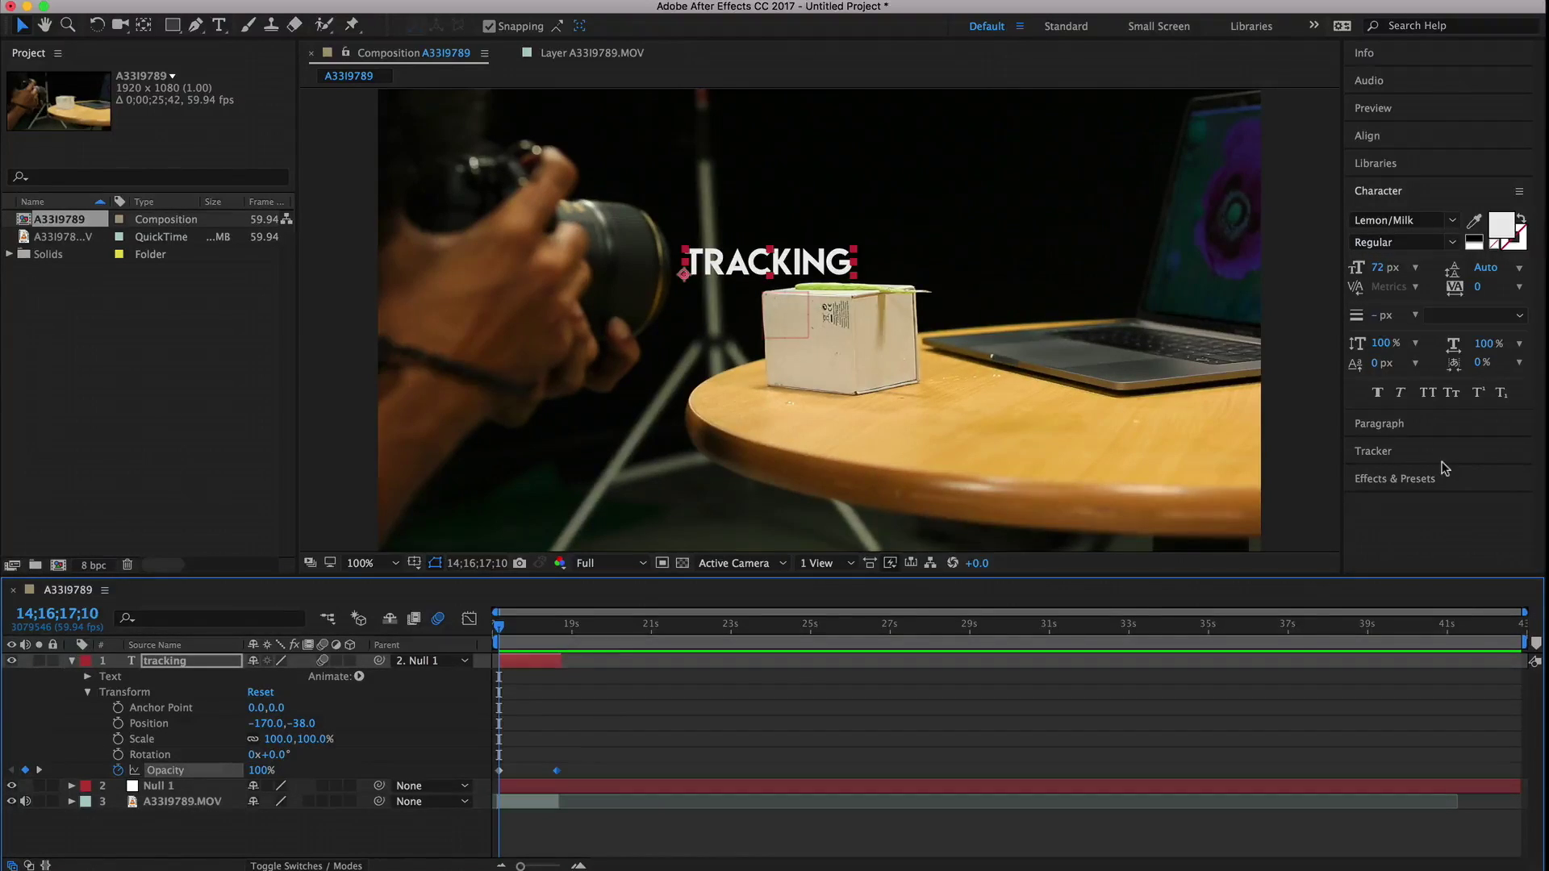
Show the audio level meters and look up the Adobe Dynamic Link command for a new Premiere Pro sequence.
{"action": "left_click", "coordinate": [1402, 111]}
{"action": "left_click", "coordinate": [1399, 82]}
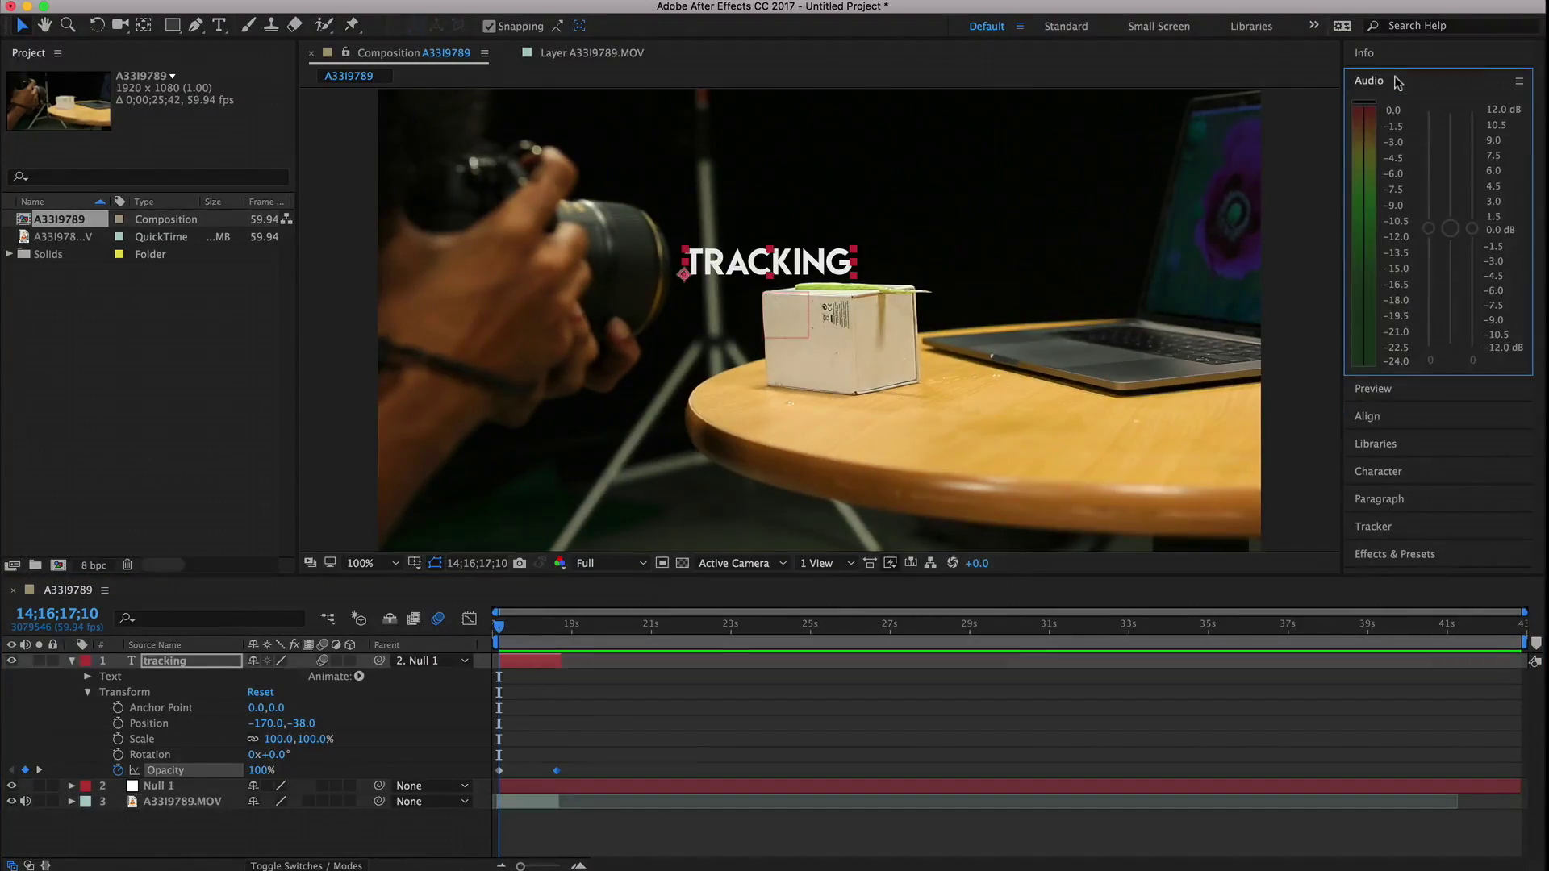
{"action": "left_click", "coordinate": [184, 1]}
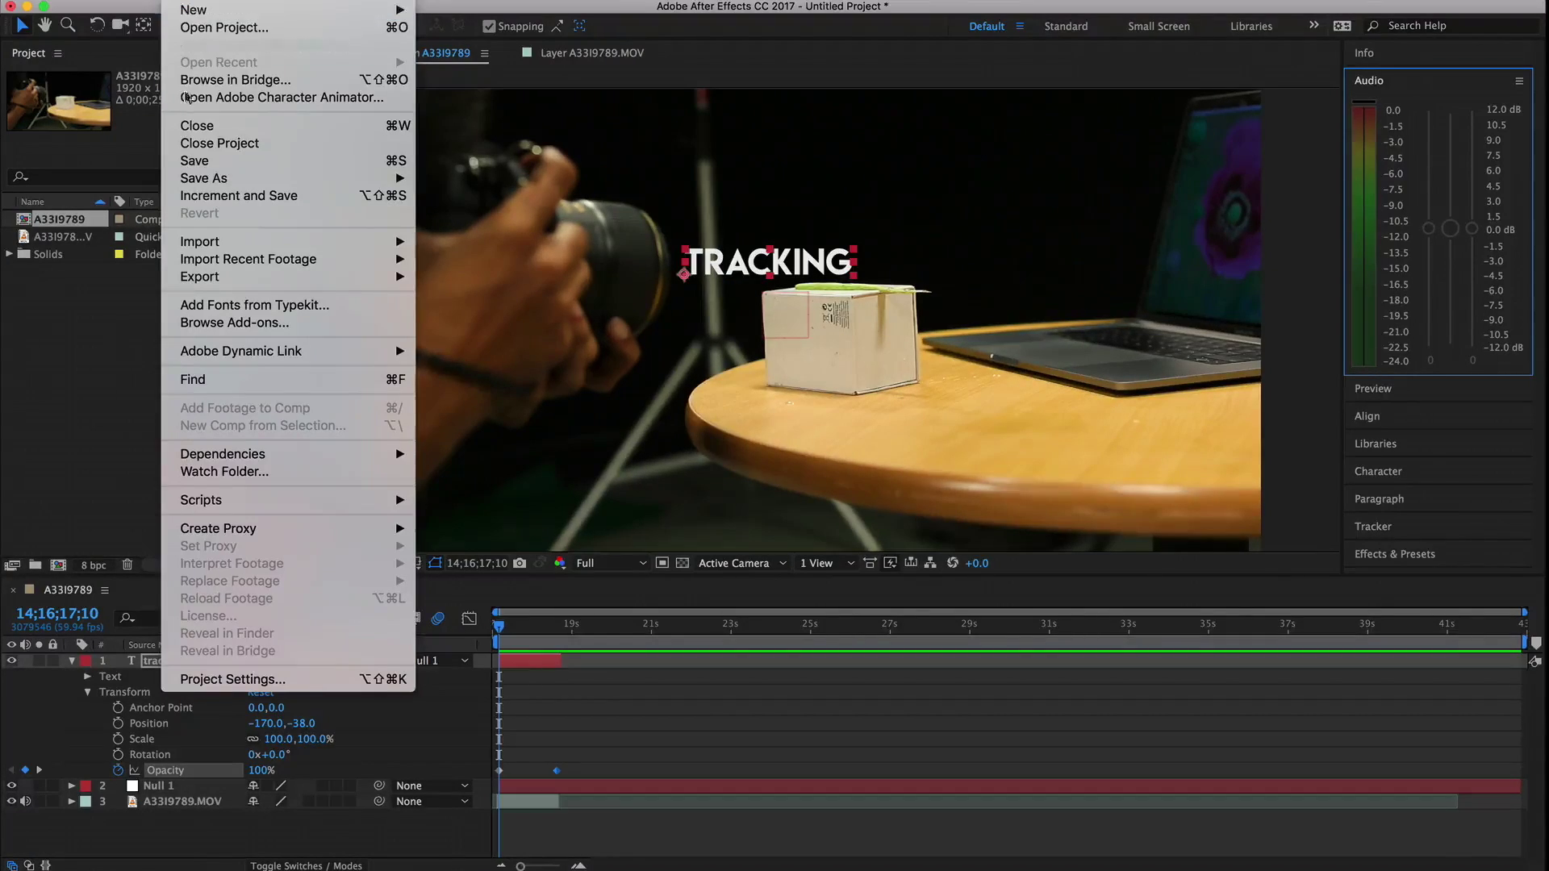
{"action": "mouse_move", "coordinate": [214, 355]}
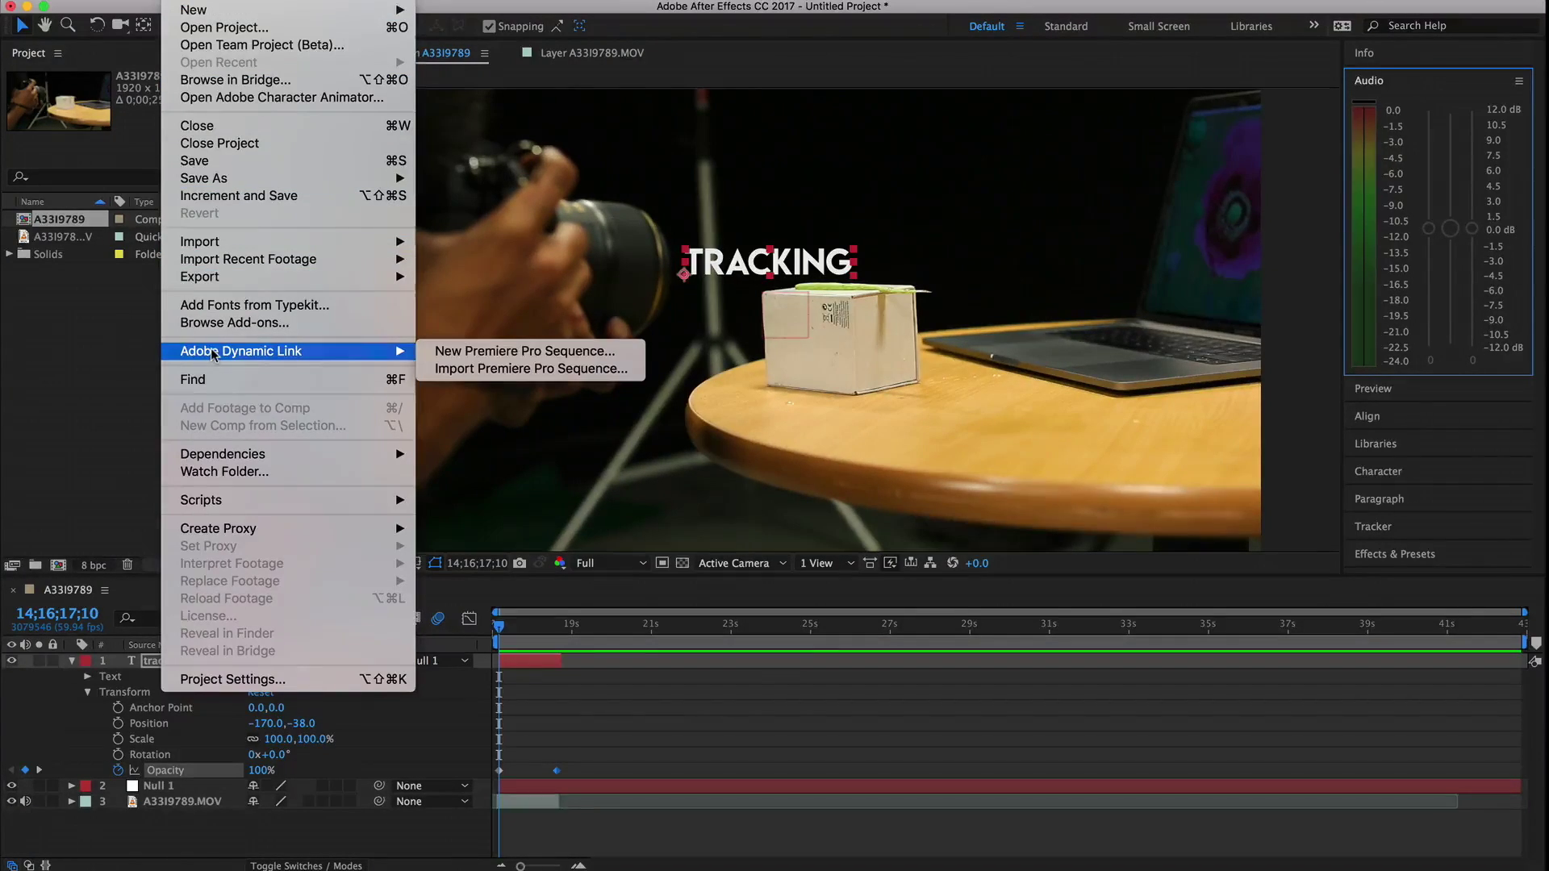
{"action": "left_click", "coordinate": [521, 355]}
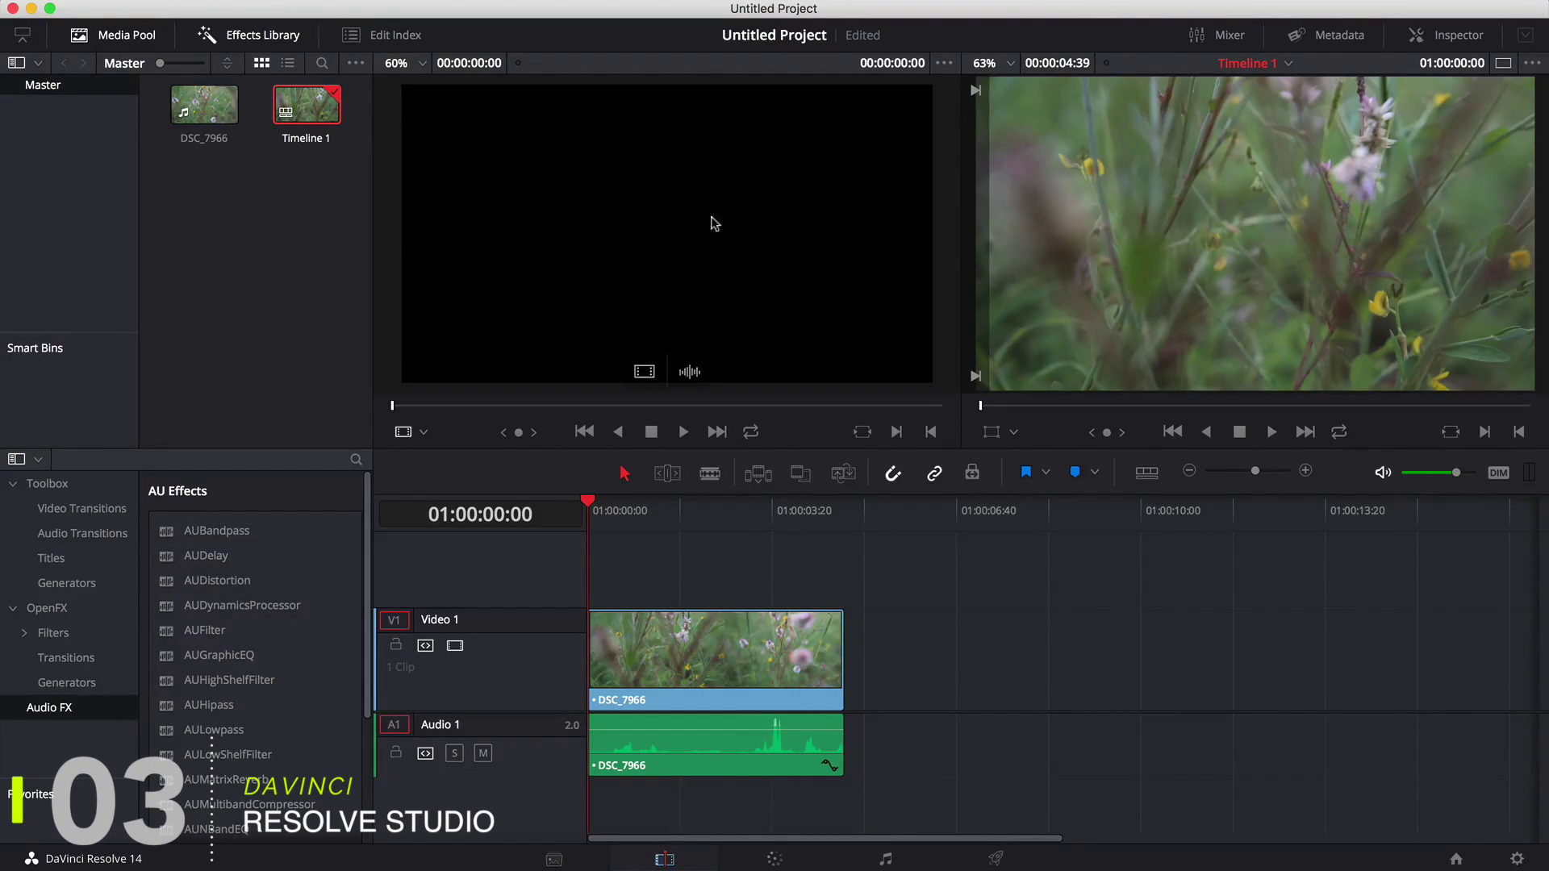
Switch to DaVinci Resolve, return the playhead to the start of Timeline 1, and view the Media page before returning to editing.
{"action": "left_click_drag", "start_coordinate": [609, 506], "coordinate": [578, 515]}
{"action": "left_click", "coordinate": [553, 860]}
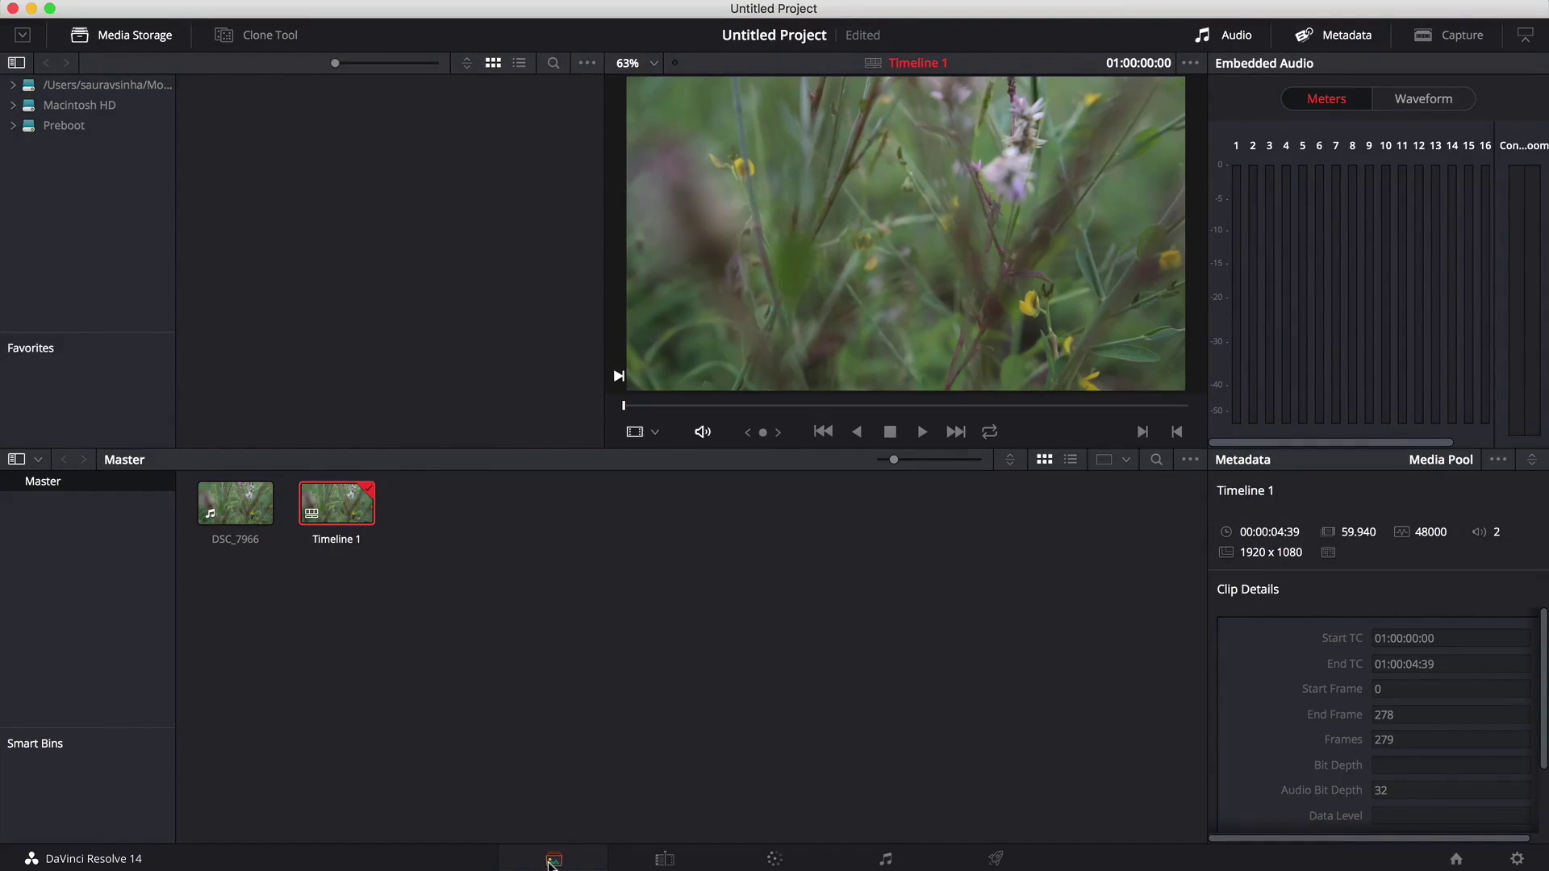
{"action": "left_click", "coordinate": [658, 862]}
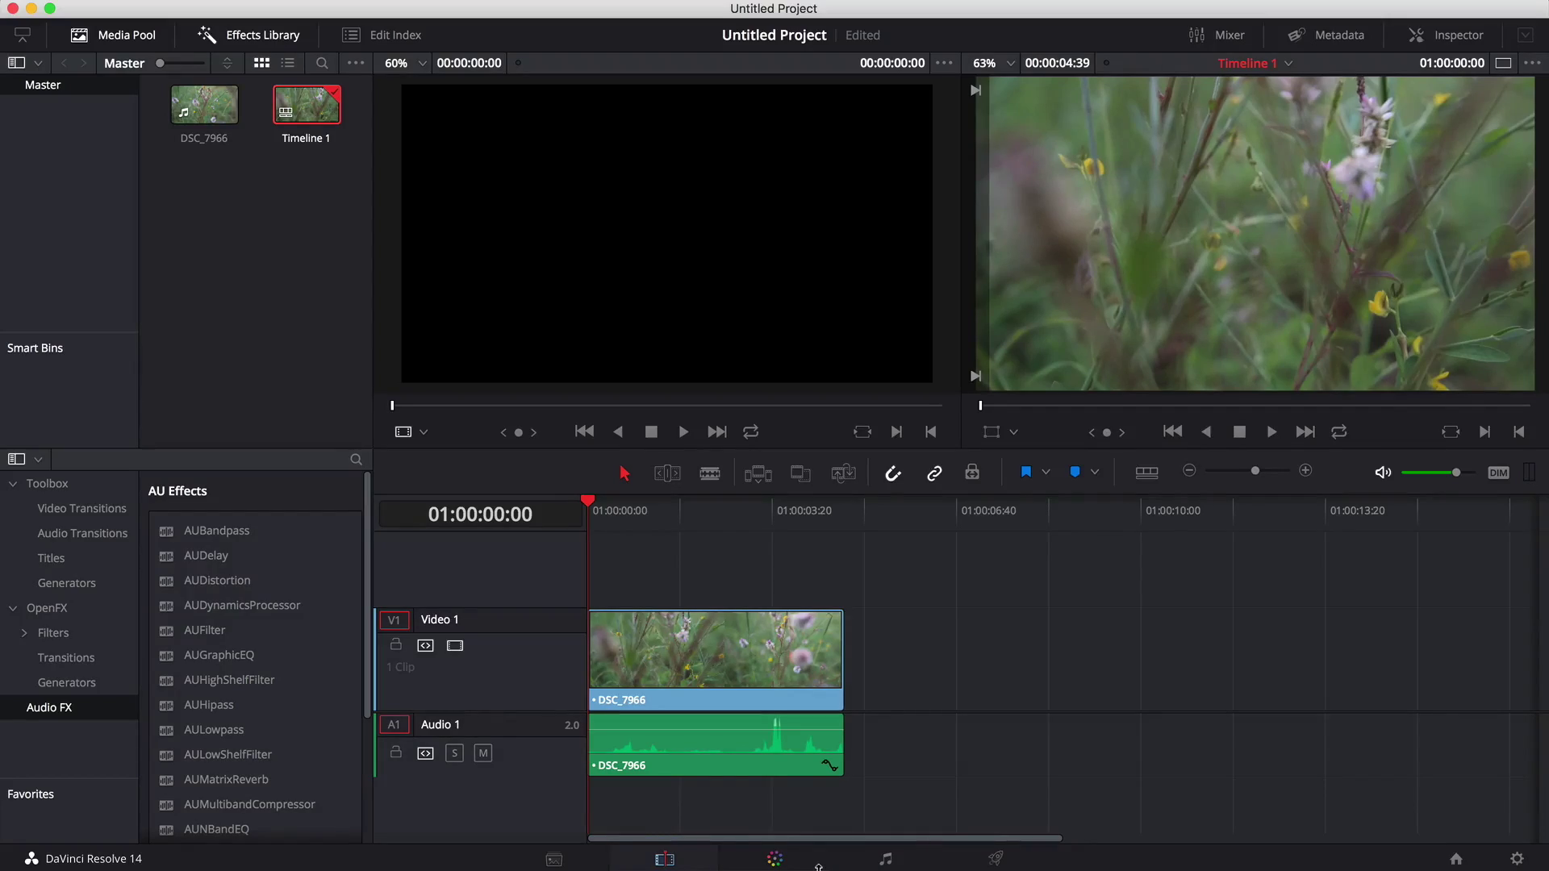
Show the video transitions and blade the DSC_7966 clip into three pieces, with the second cut at 01:00:02:57.
{"action": "left_click", "coordinate": [81, 508]}
{"action": "left_click_drag", "start_coordinate": [615, 506], "coordinate": [750, 489]}
{"action": "key", "text": "b"}
{"action": "left_click", "coordinate": [673, 652]}
{"action": "key", "text": "super+b"}
{"action": "key", "text": "a"}
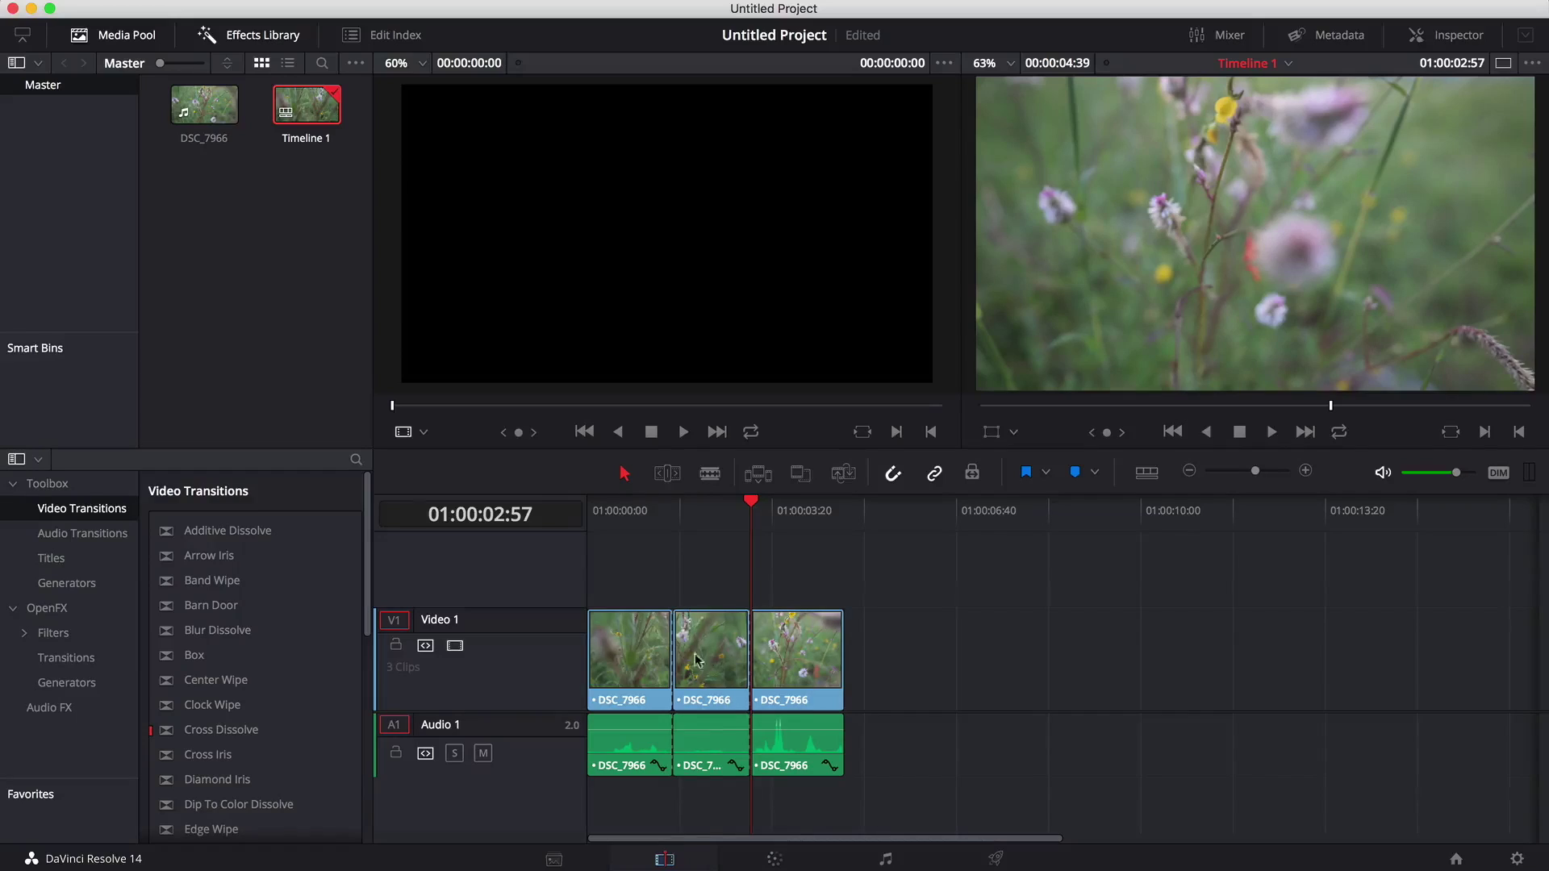
Delete the middle piece of the DSC_7966 clip and close the gap by moving the last piece against the first.
{"action": "left_click_drag", "start_coordinate": [699, 582], "coordinate": [704, 798]}
{"action": "key", "text": "Delete"}
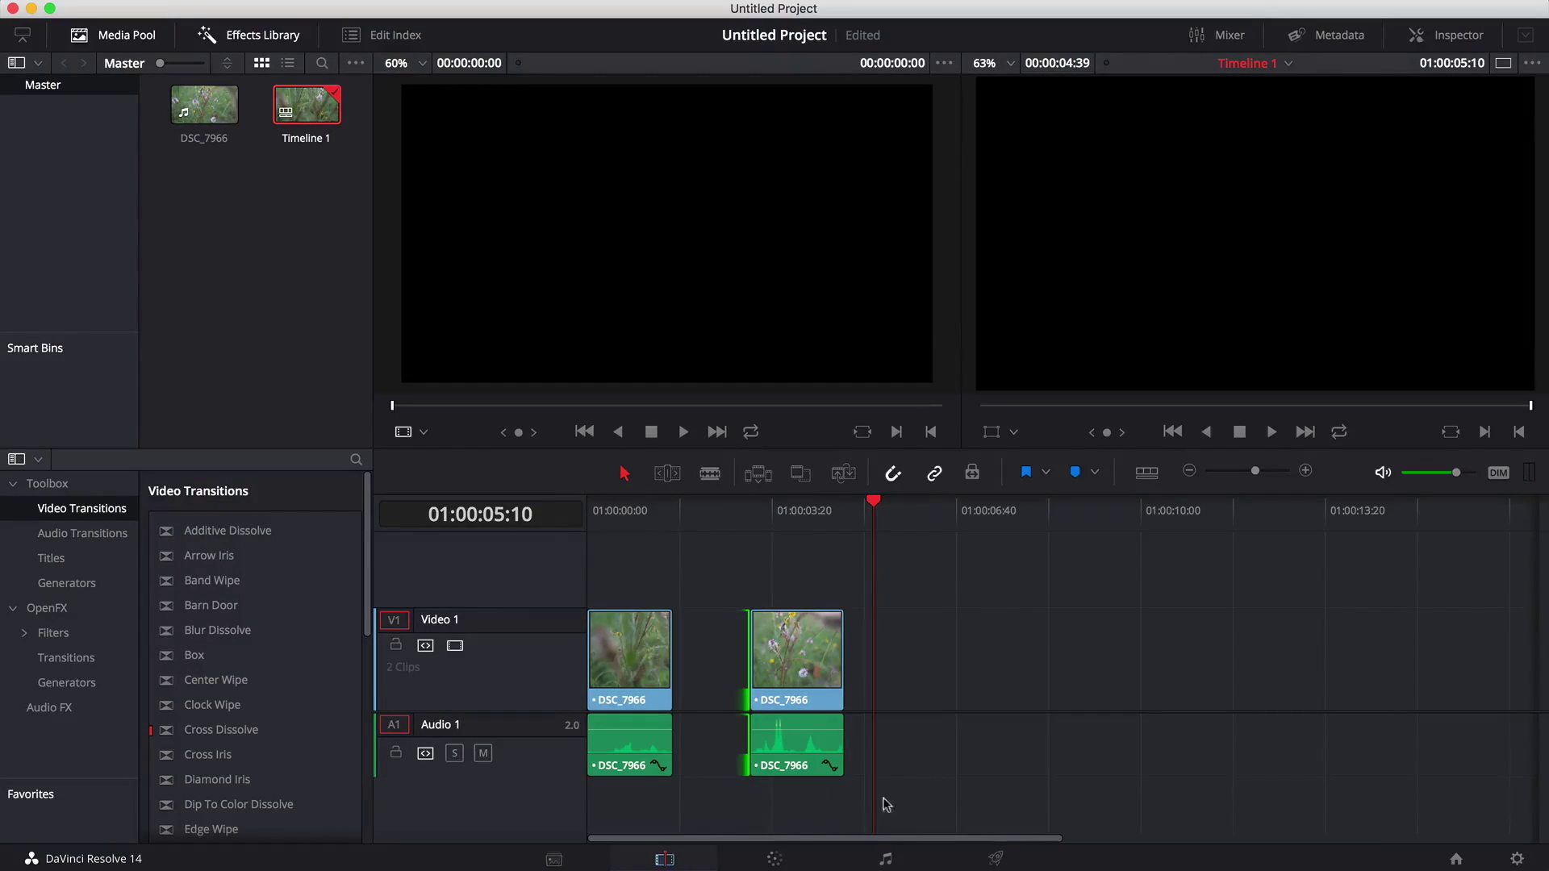
{"action": "left_click", "coordinate": [793, 653]}
{"action": "left_click_drag", "start_coordinate": [793, 654], "coordinate": [716, 654]}
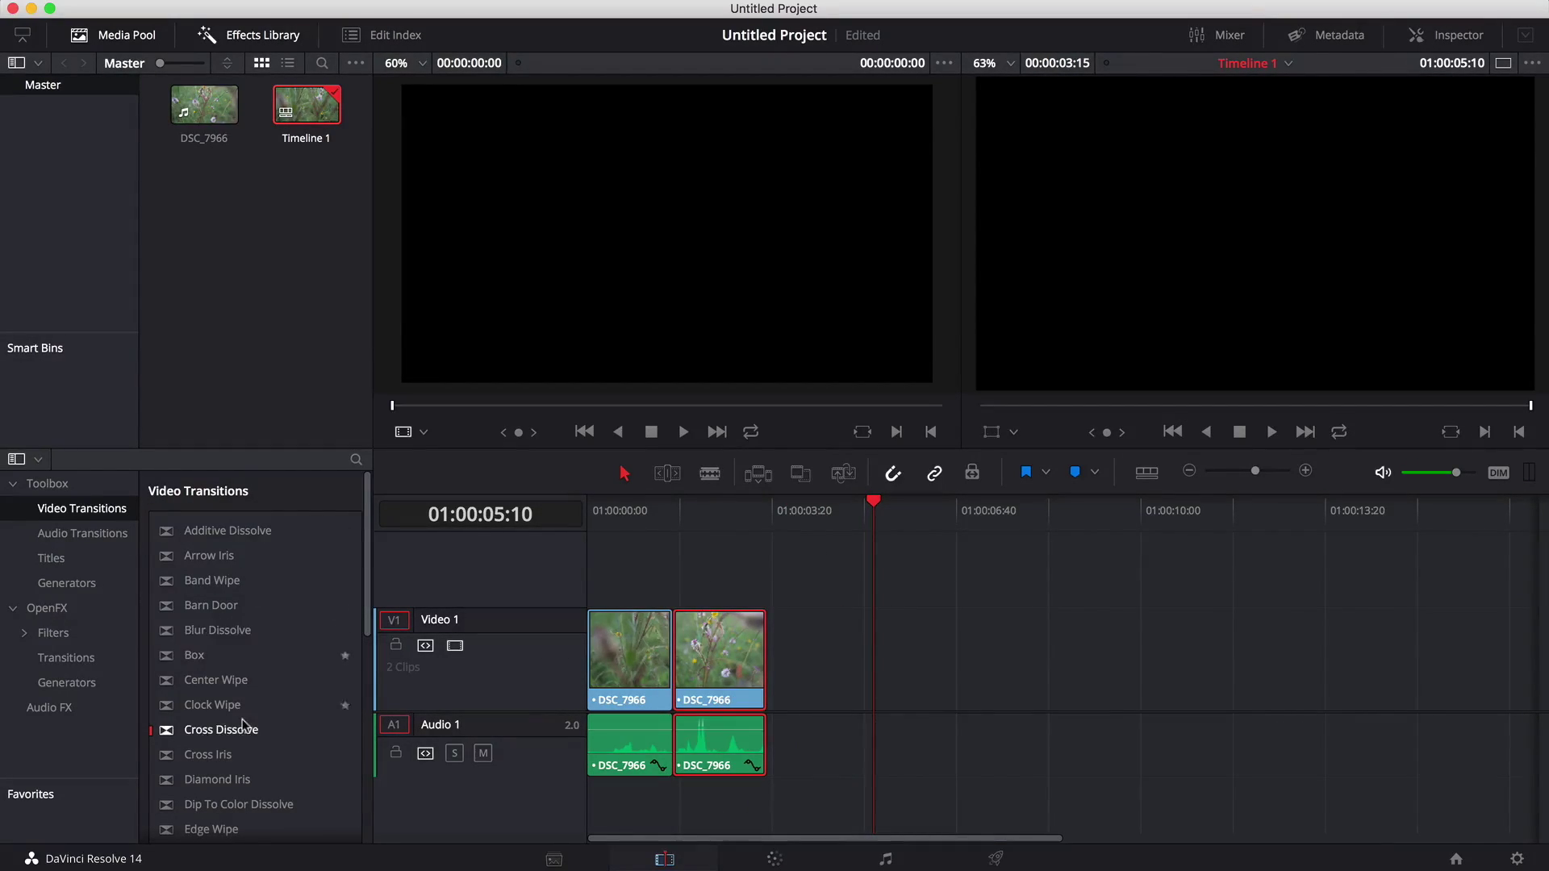
Add a Cross Dissolve at the cut between the two DSC_7966 pieces and play it back.
{"action": "left_click_drag", "start_coordinate": [198, 730], "coordinate": [662, 655]}
{"action": "left_click", "coordinate": [651, 511]}
{"action": "key", "text": "space"}
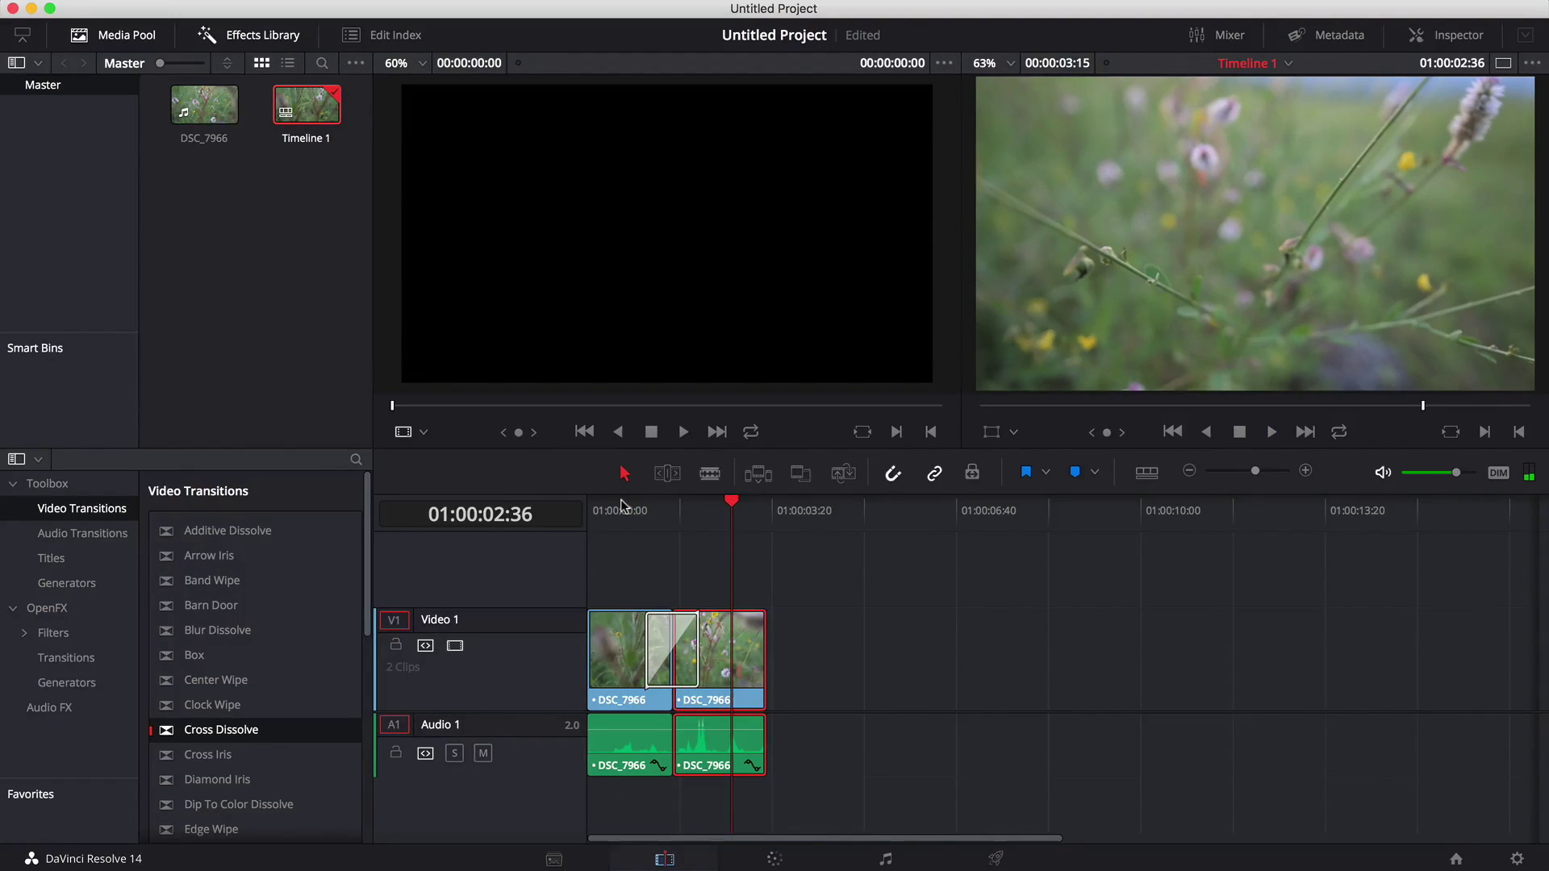
Undo the transition, the deletion and the cuts until DSC_7966 is one clip again.
{"action": "key", "text": "super+z"}
{"action": "key", "text": "super+z"}
{"action": "key", "text": "super+z"}
{"action": "key", "text": "super+z"}
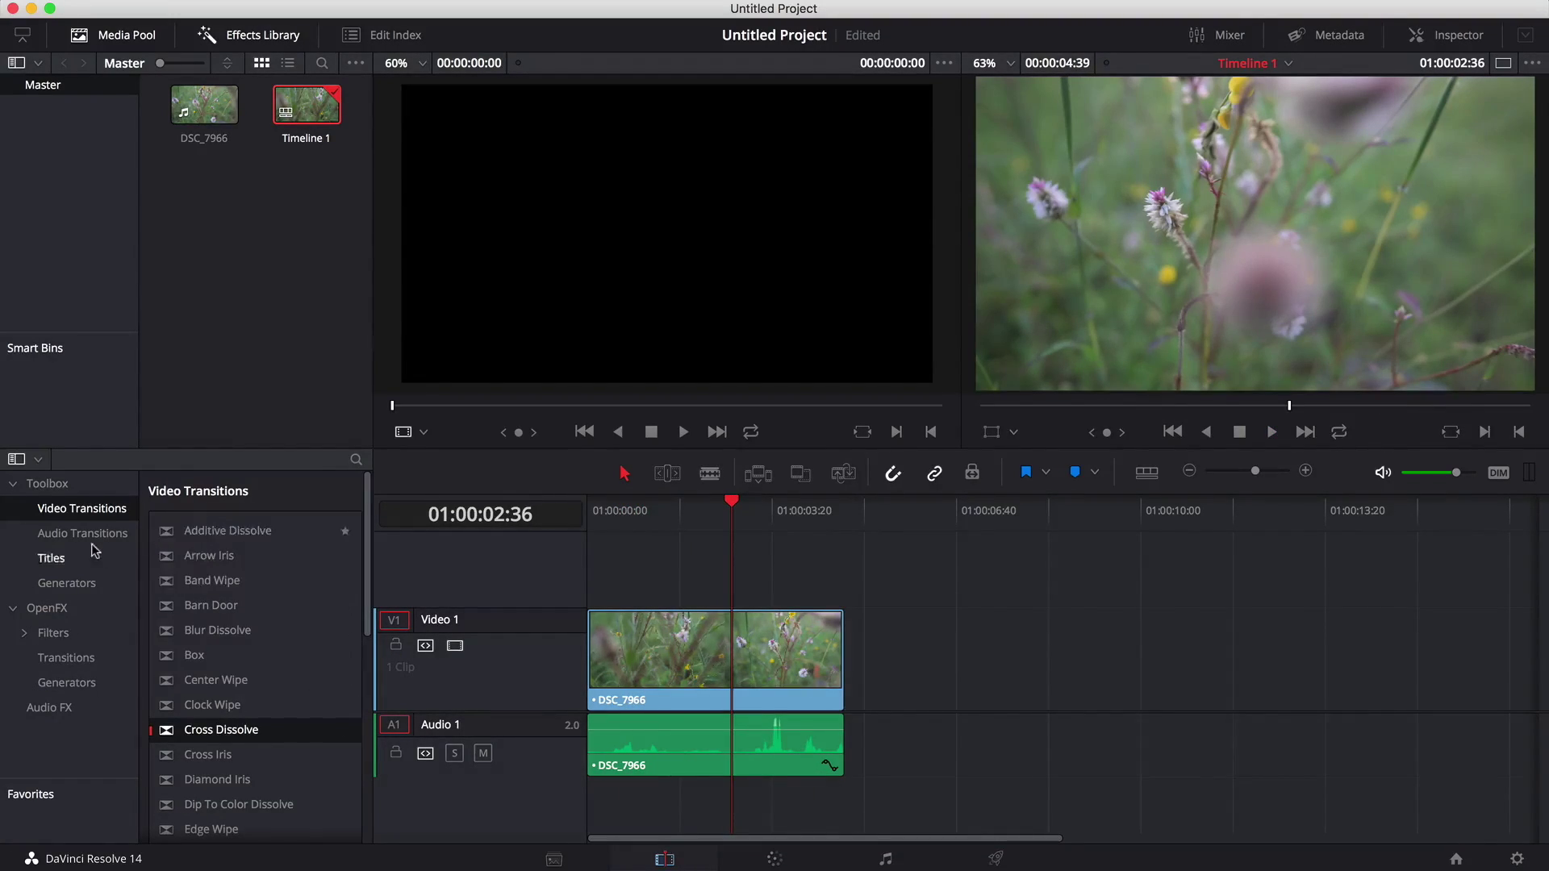
Browse the Effects Library's audio transitions, titles, generators, OpenFX filters and Audio FX.
{"action": "left_click", "coordinate": [91, 540]}
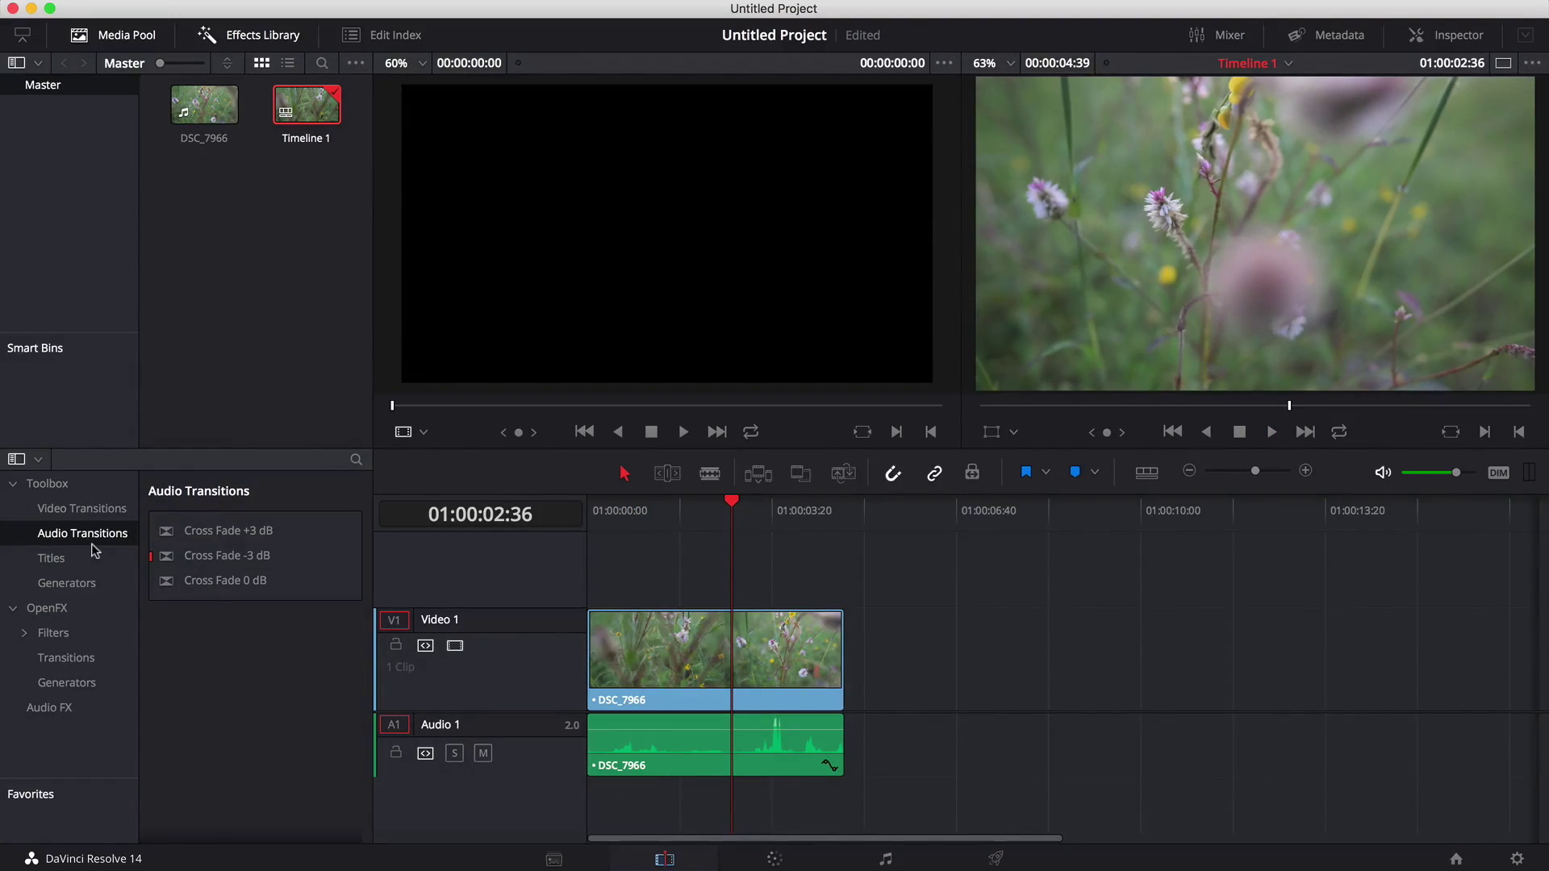
{"action": "left_click", "coordinate": [91, 559]}
{"action": "left_click", "coordinate": [91, 584]}
{"action": "left_click", "coordinate": [89, 634]}
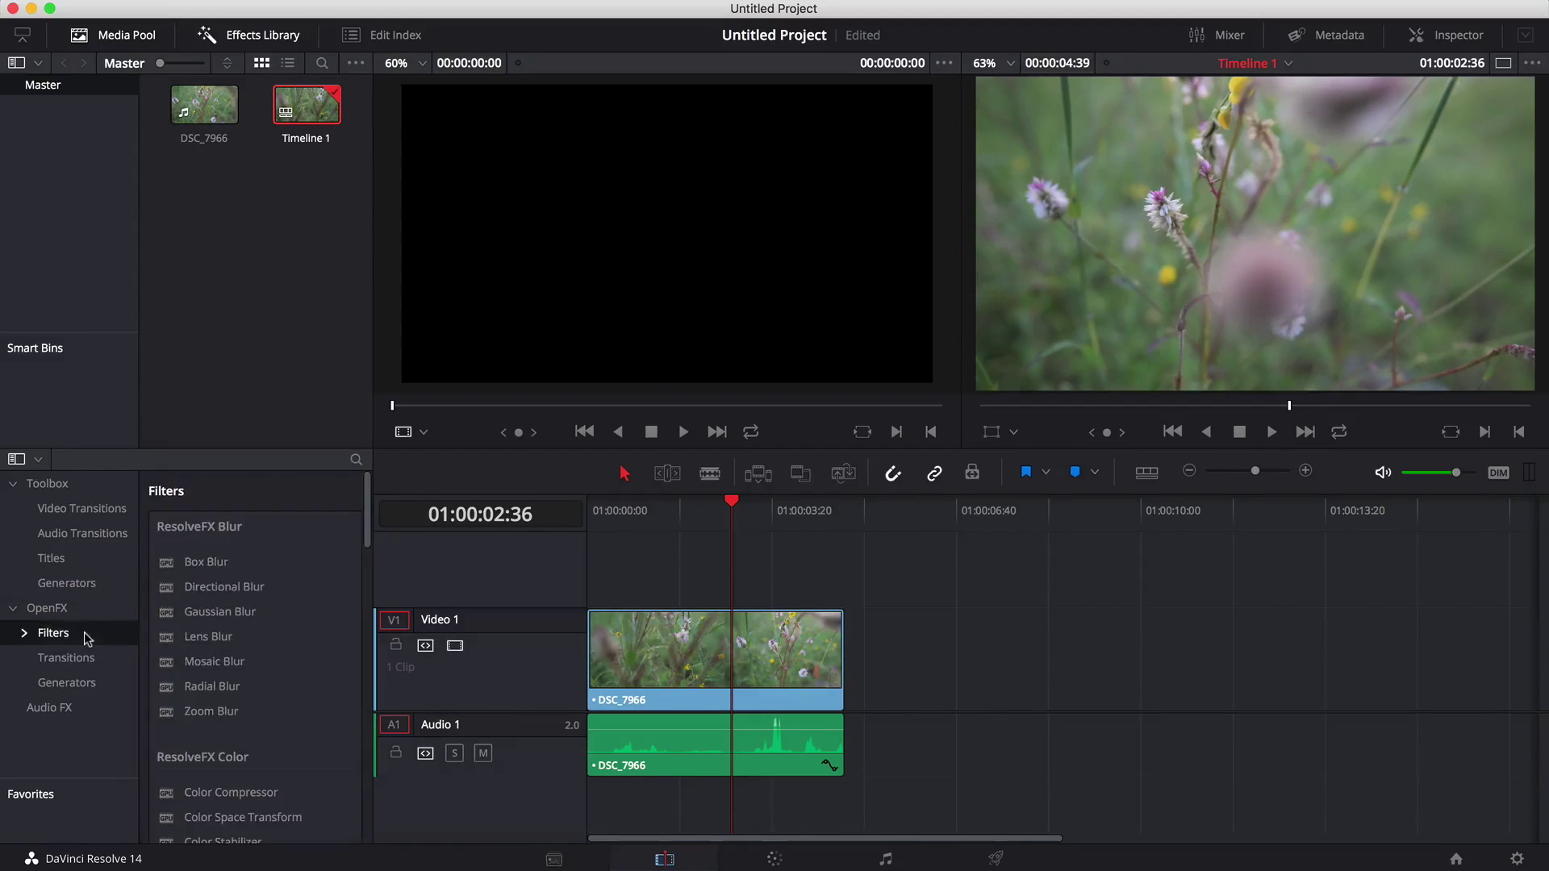
{"action": "scroll", "coordinate": [292, 720], "scroll_direction": "down", "scroll_amount": 15}
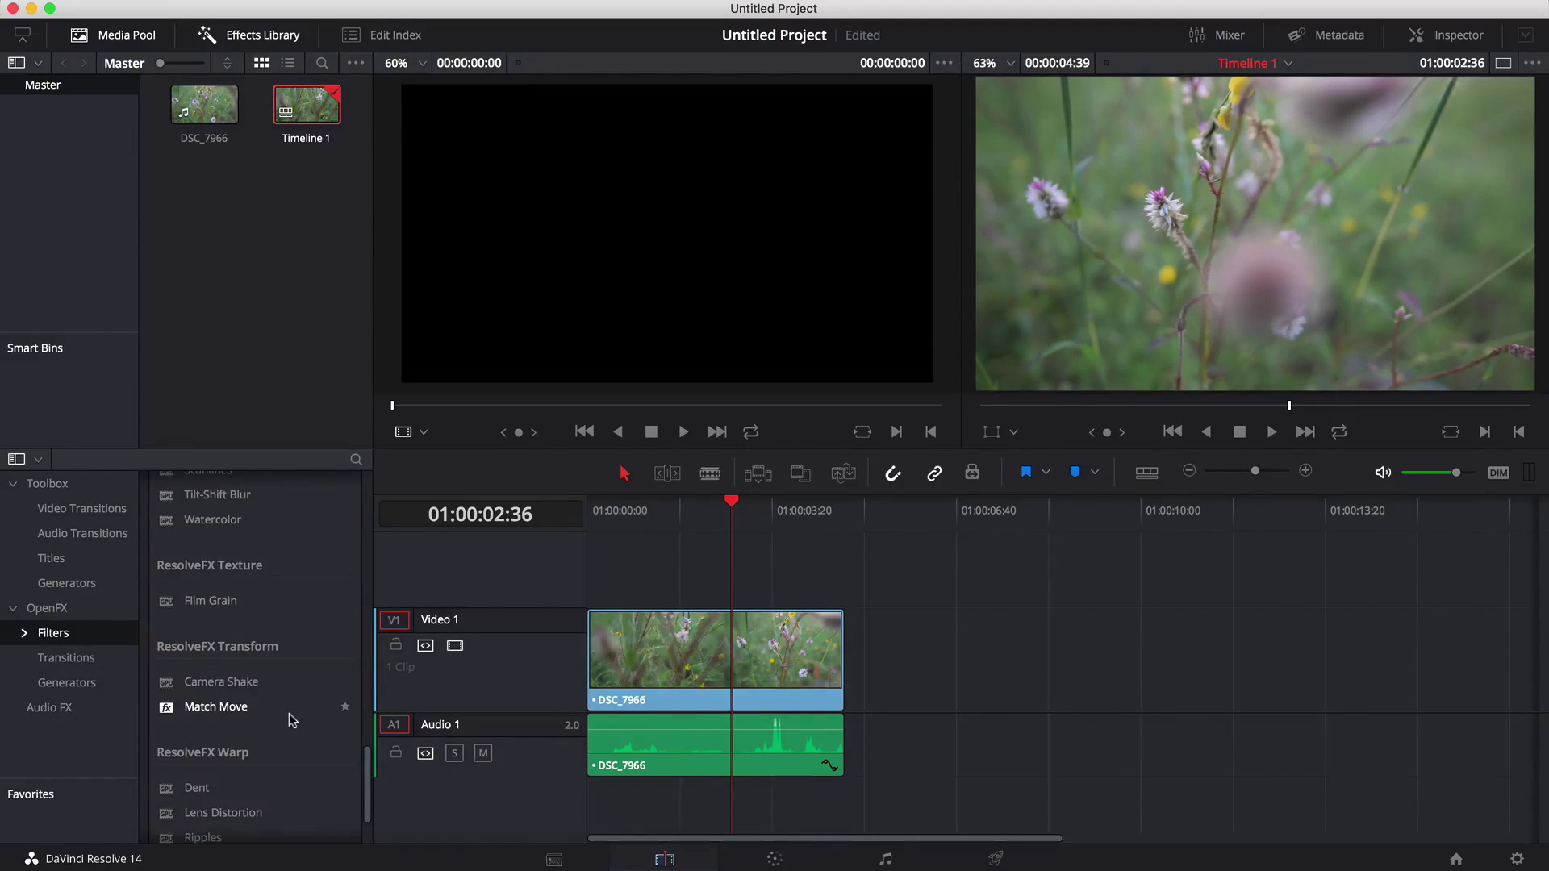
{"action": "left_click", "coordinate": [82, 686]}
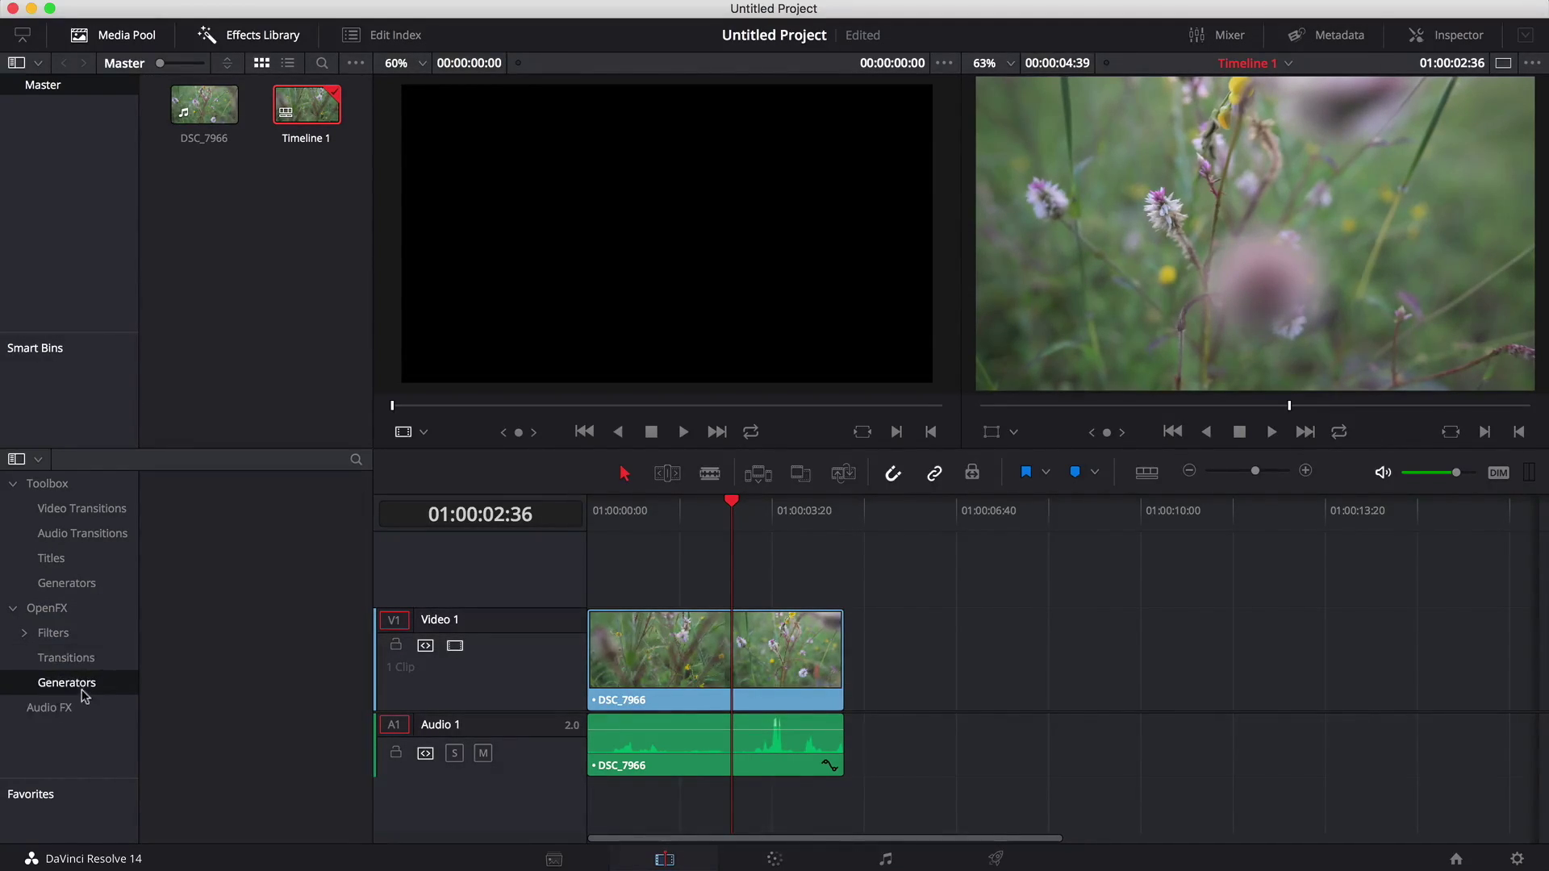
{"action": "left_click", "coordinate": [73, 710]}
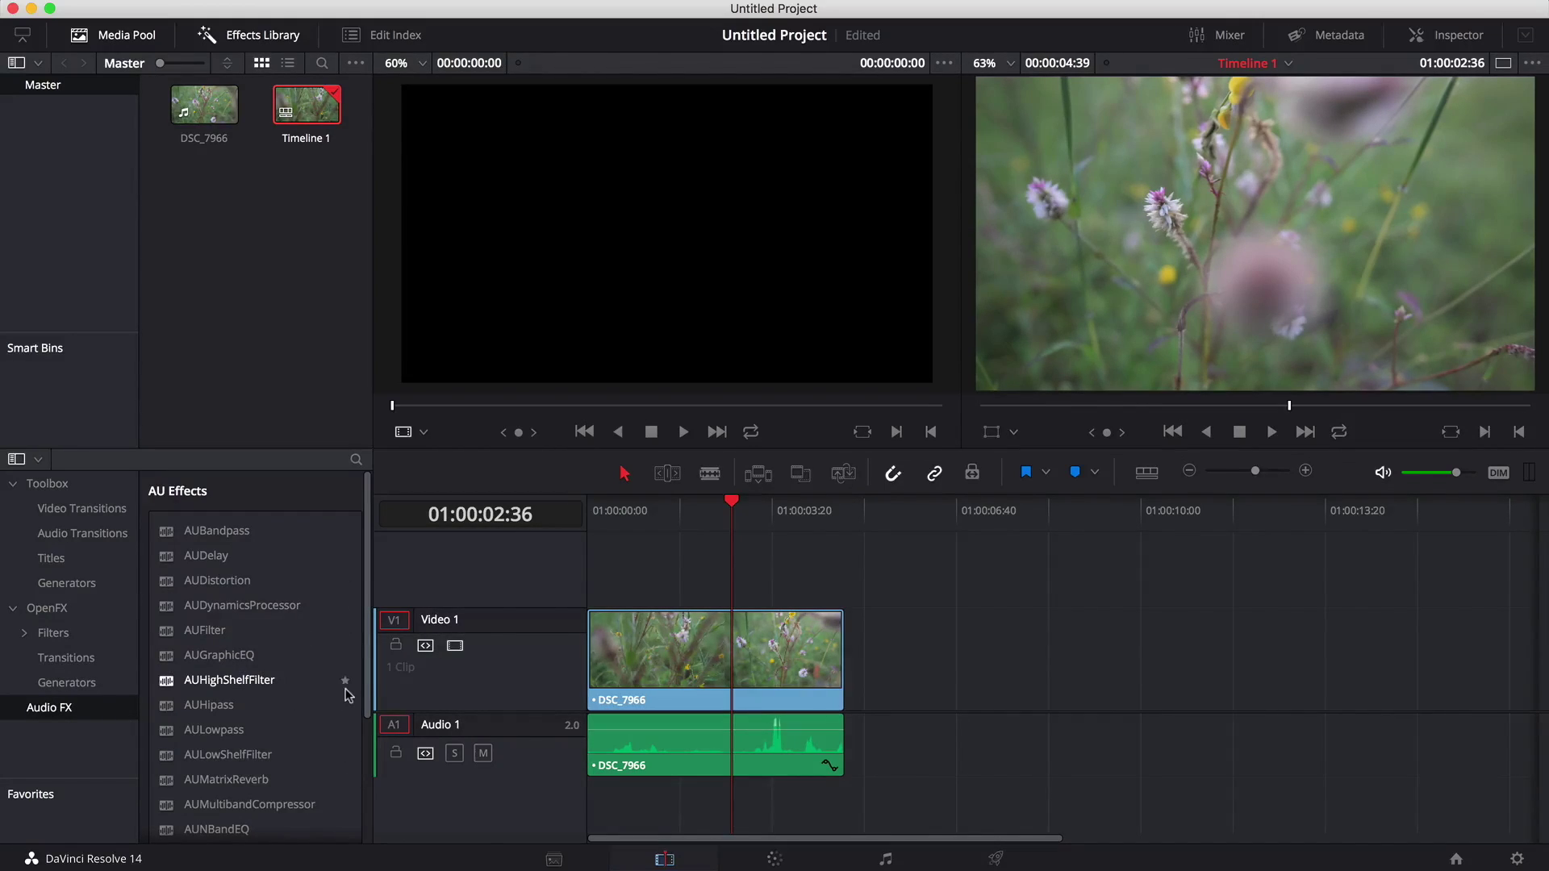
{"action": "scroll", "coordinate": [295, 767], "scroll_direction": "down", "scroll_amount": 3}
{"action": "scroll", "coordinate": [292, 768], "scroll_direction": "up", "scroll_amount": 3}
Examine the Fairlight page's mixer and the DSC_7966 clip's volume and equalizer settings, plus the Deliver and Media pages.
{"action": "left_click", "coordinate": [889, 858]}
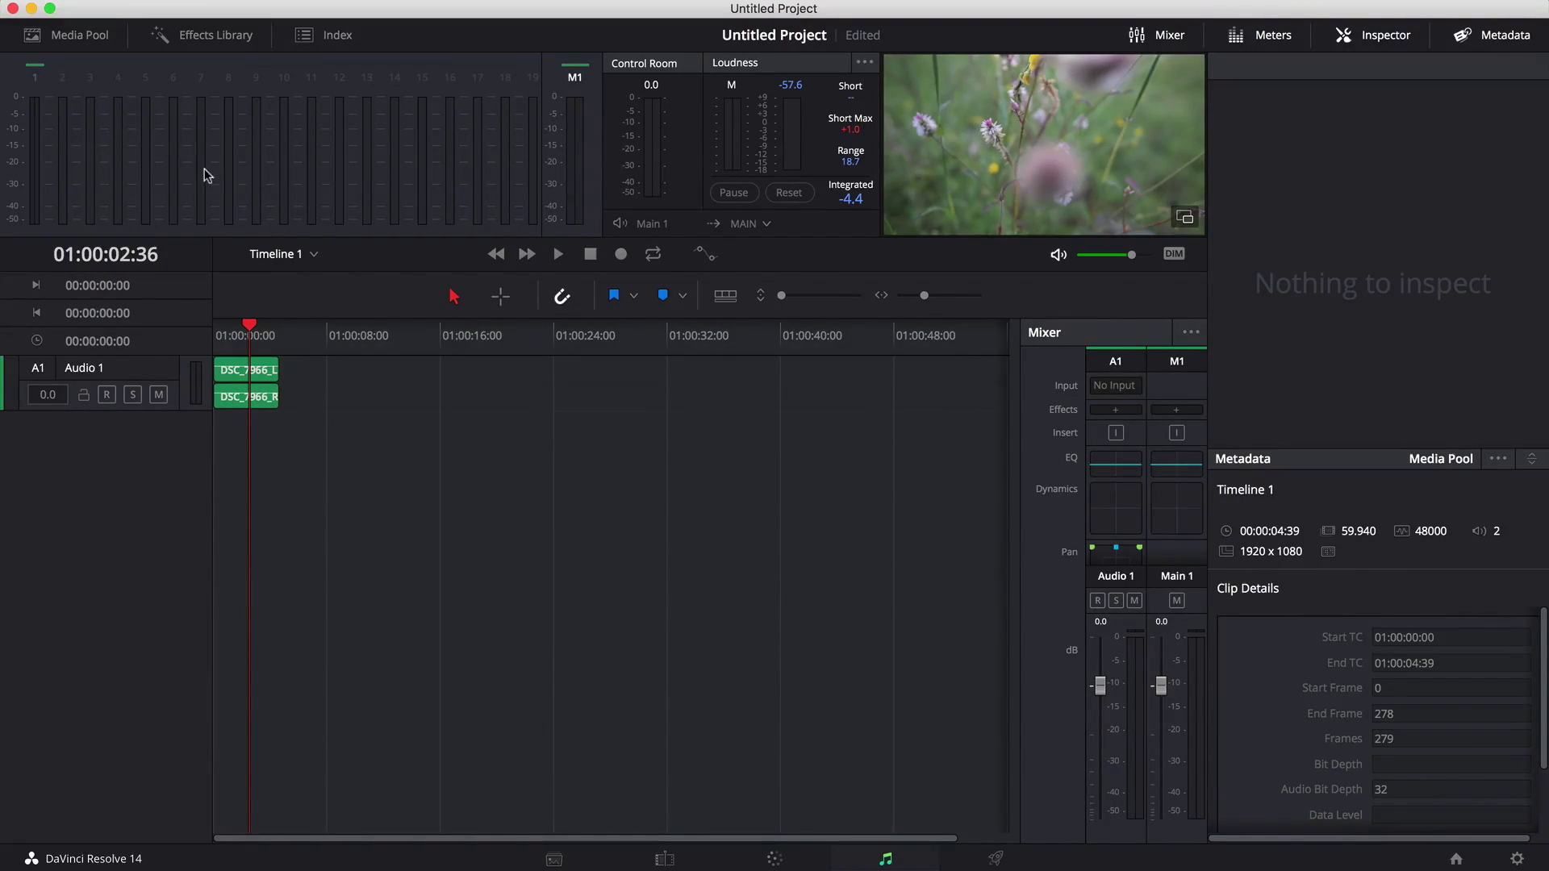
{"action": "left_click", "coordinate": [1160, 34]}
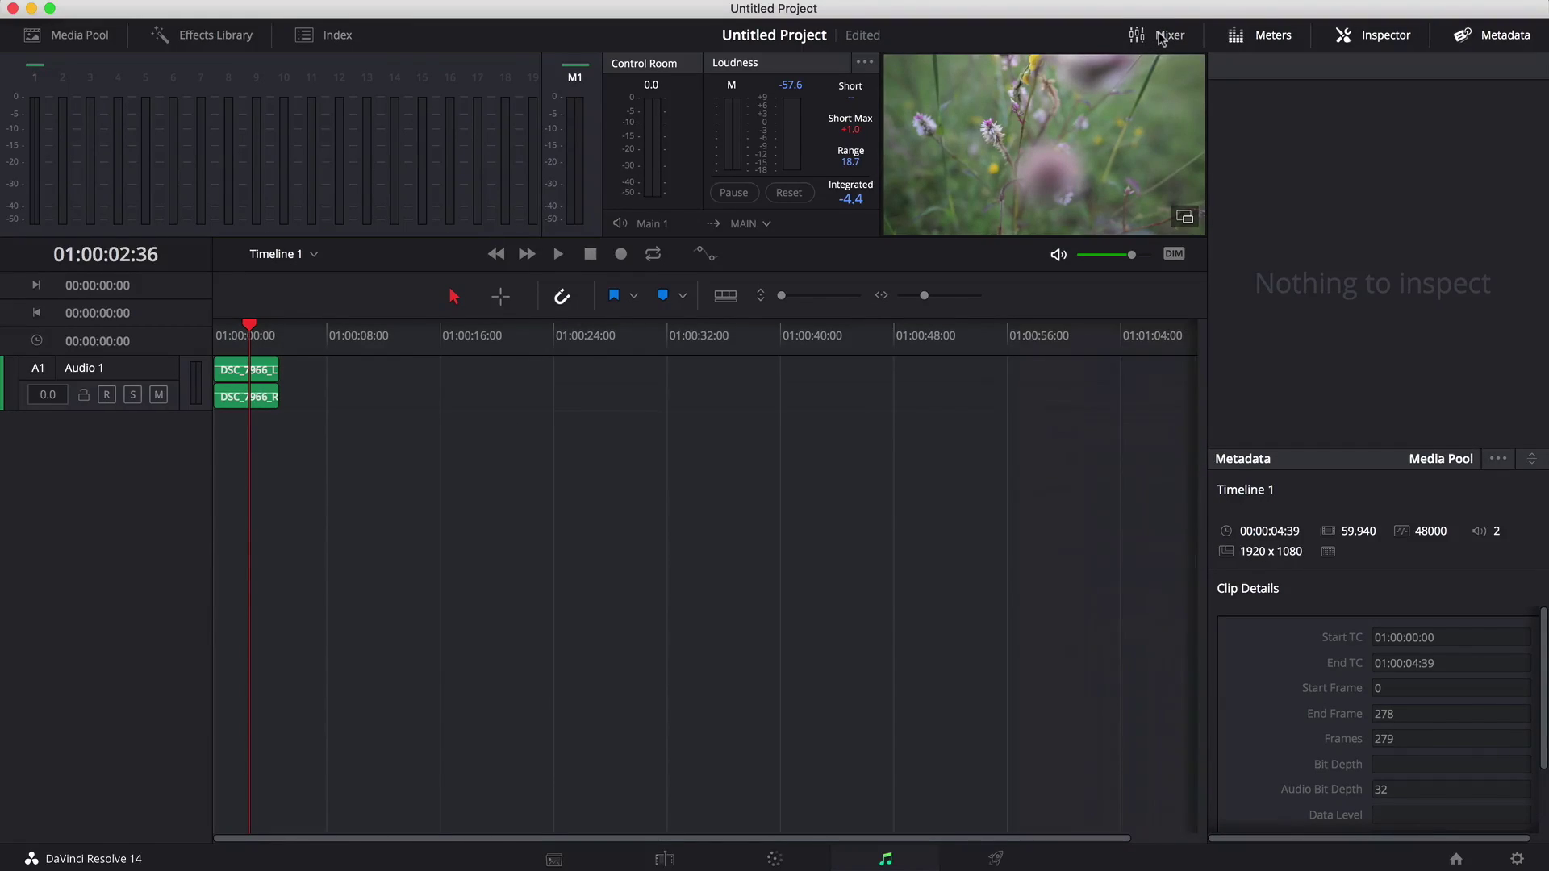
{"action": "left_click", "coordinate": [1159, 35]}
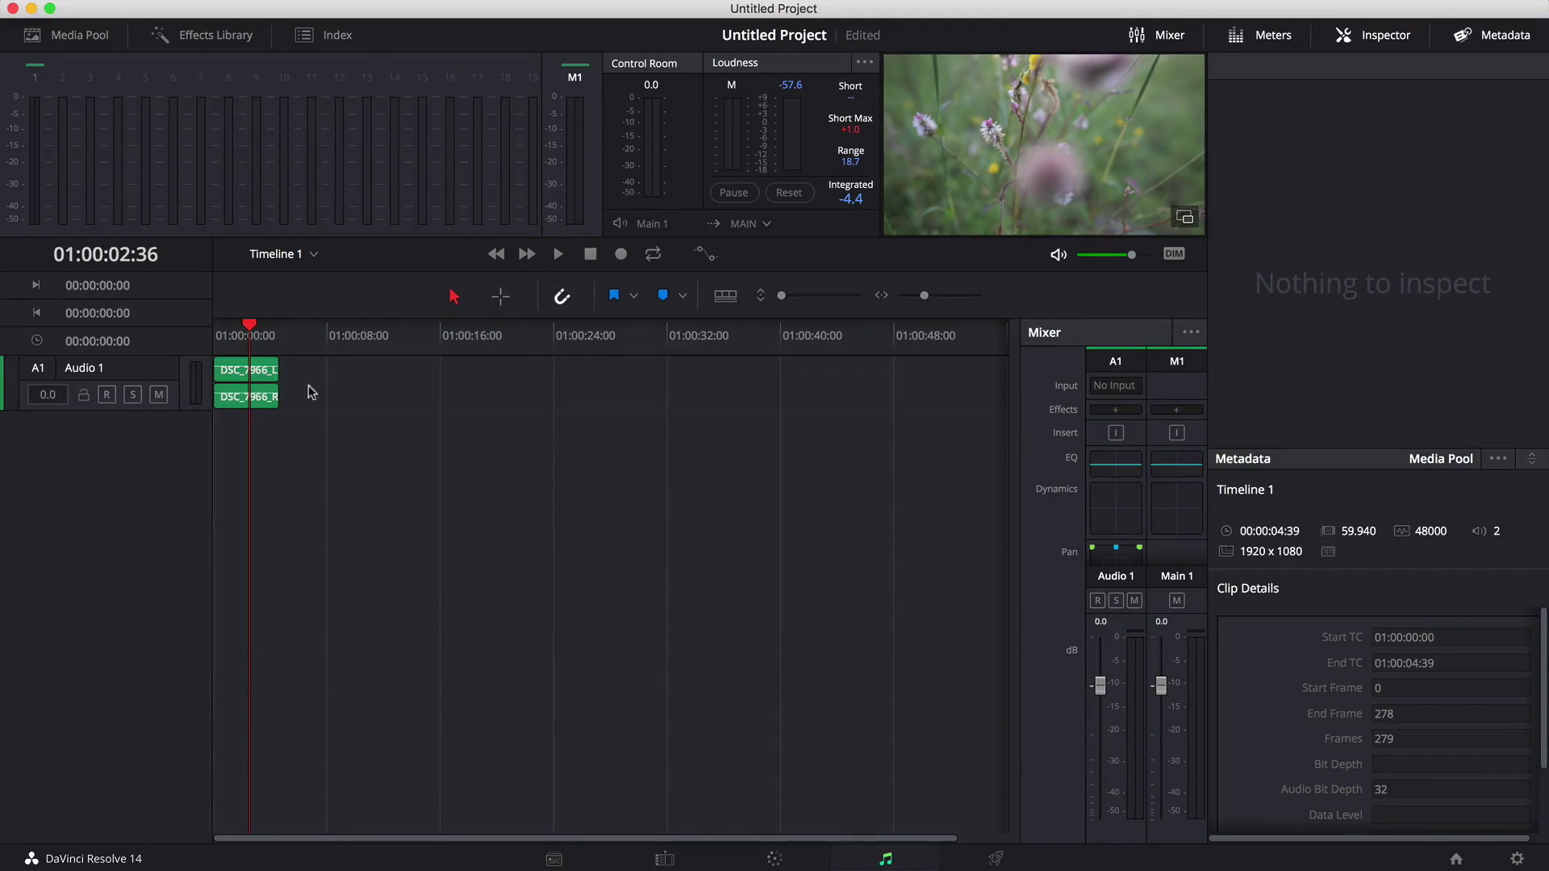
{"action": "left_click", "coordinate": [265, 397]}
{"action": "left_click_drag", "start_coordinate": [1295, 358], "coordinate": [1291, 304]}
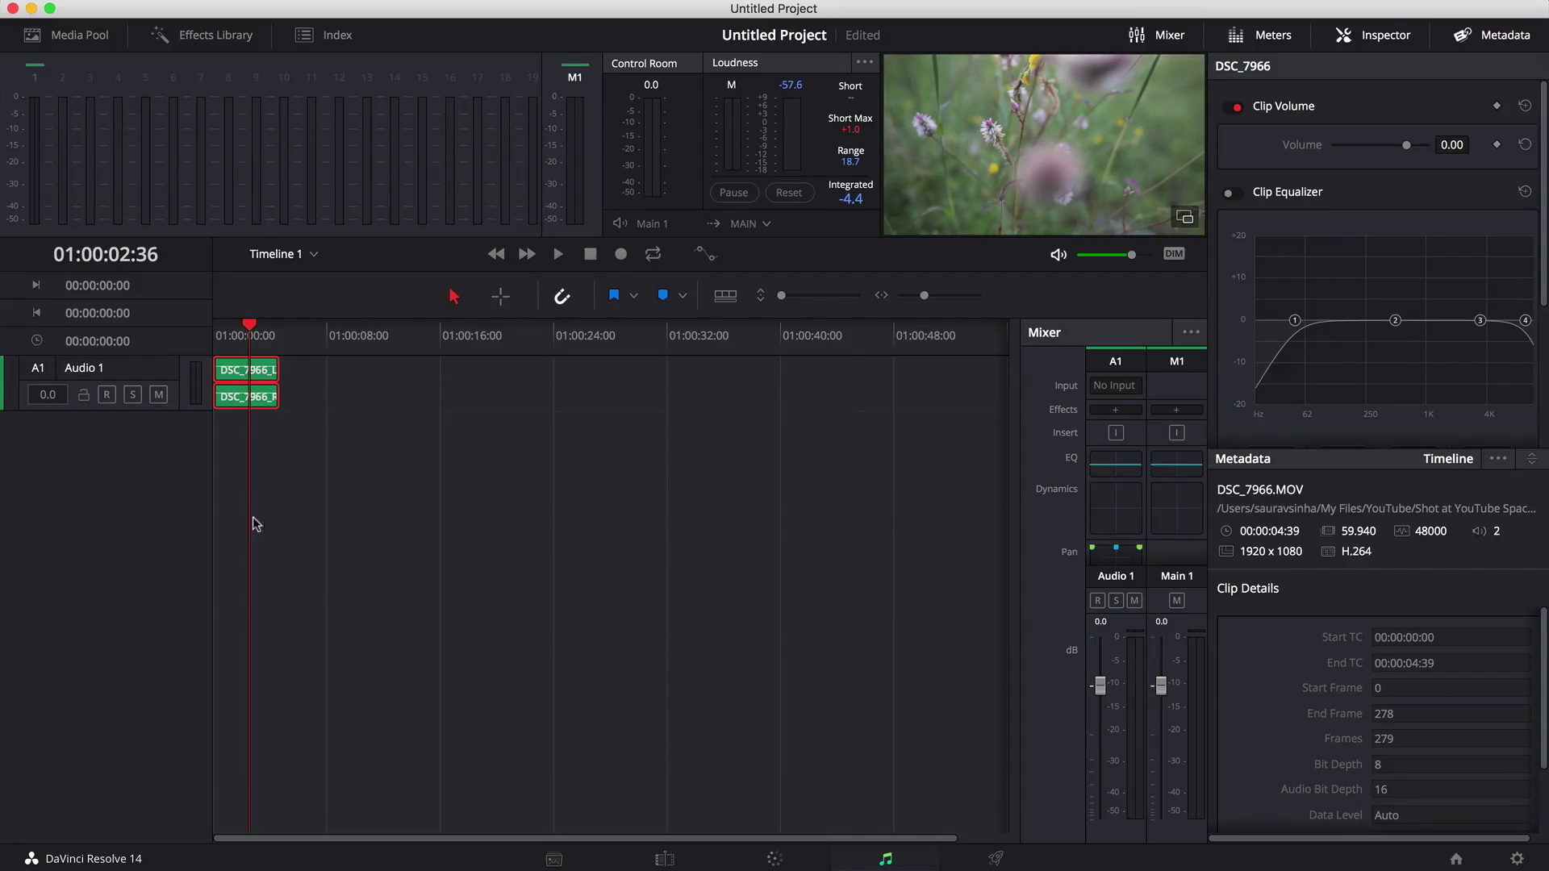
{"action": "left_click", "coordinate": [995, 858]}
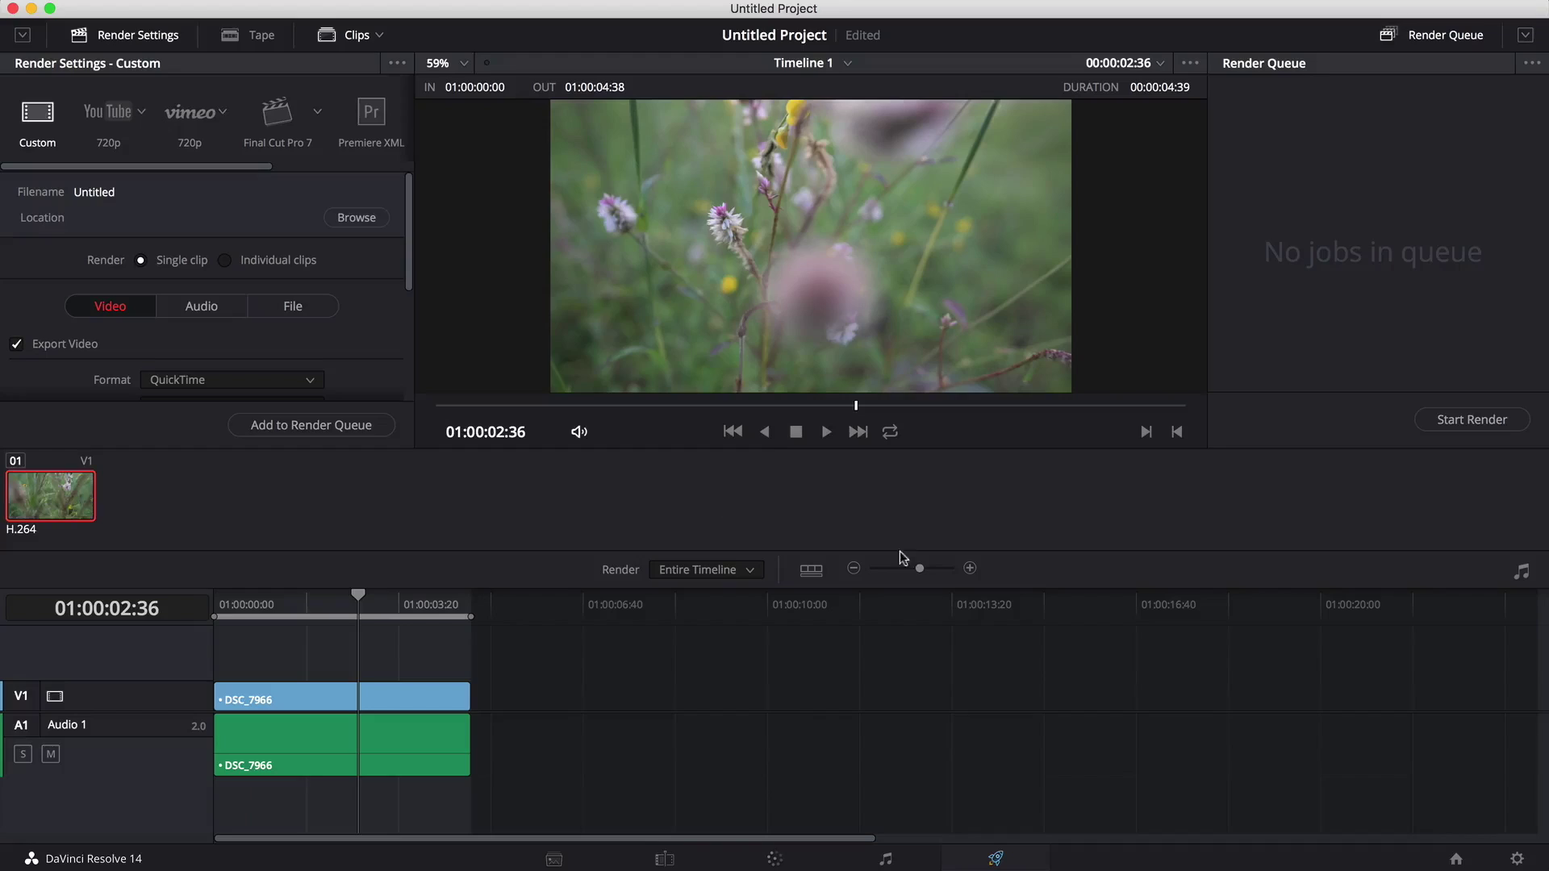
{"action": "left_click", "coordinate": [554, 859]}
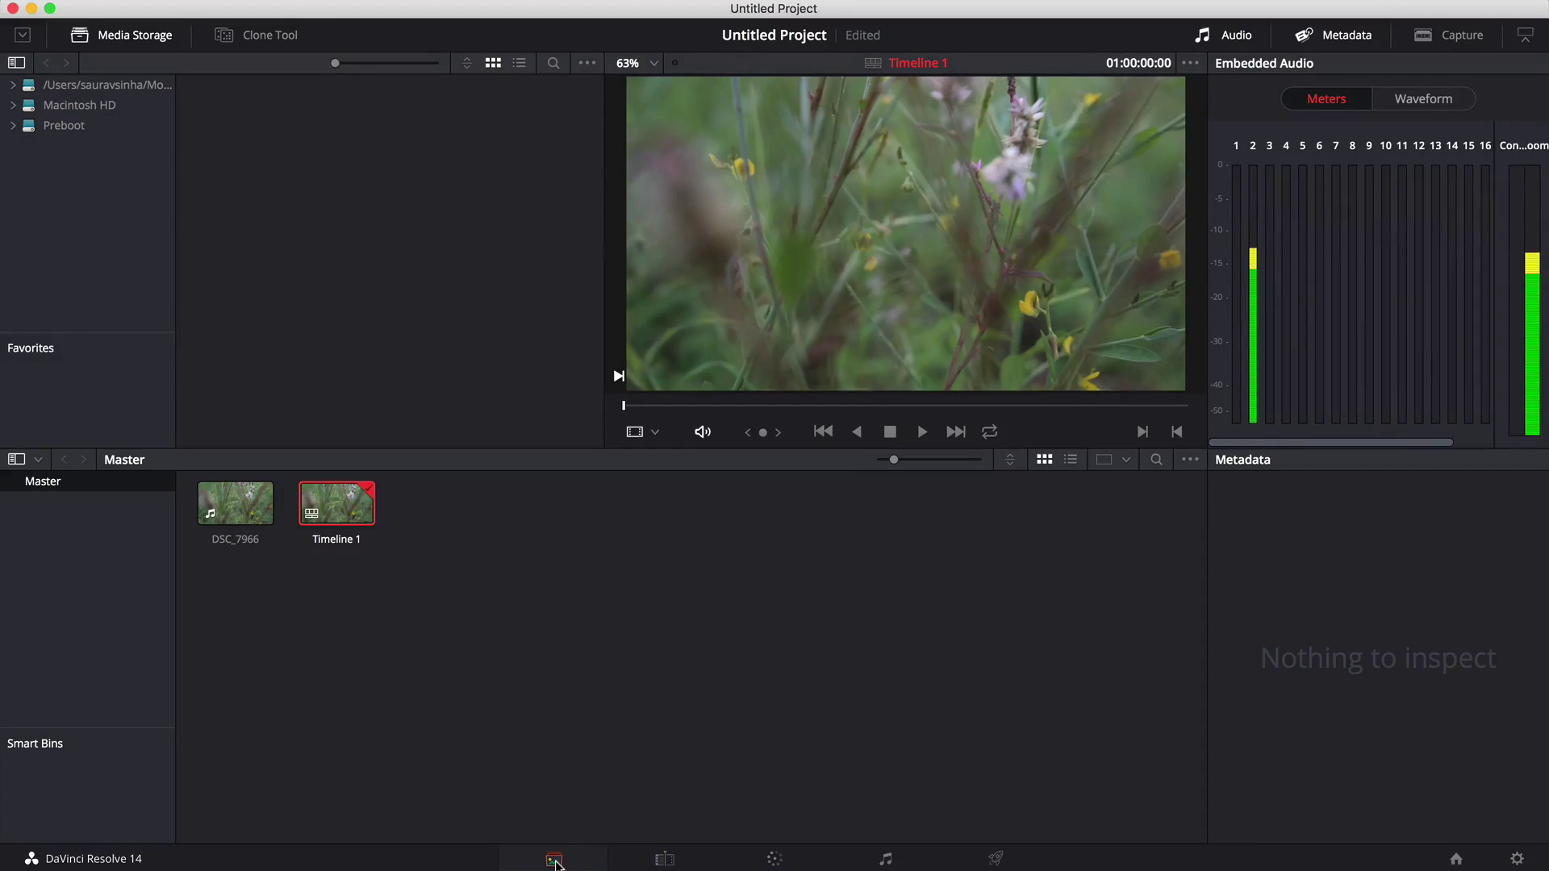
Open the Color page, reposition node 01 nearer the source, and add a second node after it.
{"action": "left_click", "coordinate": [780, 824]}
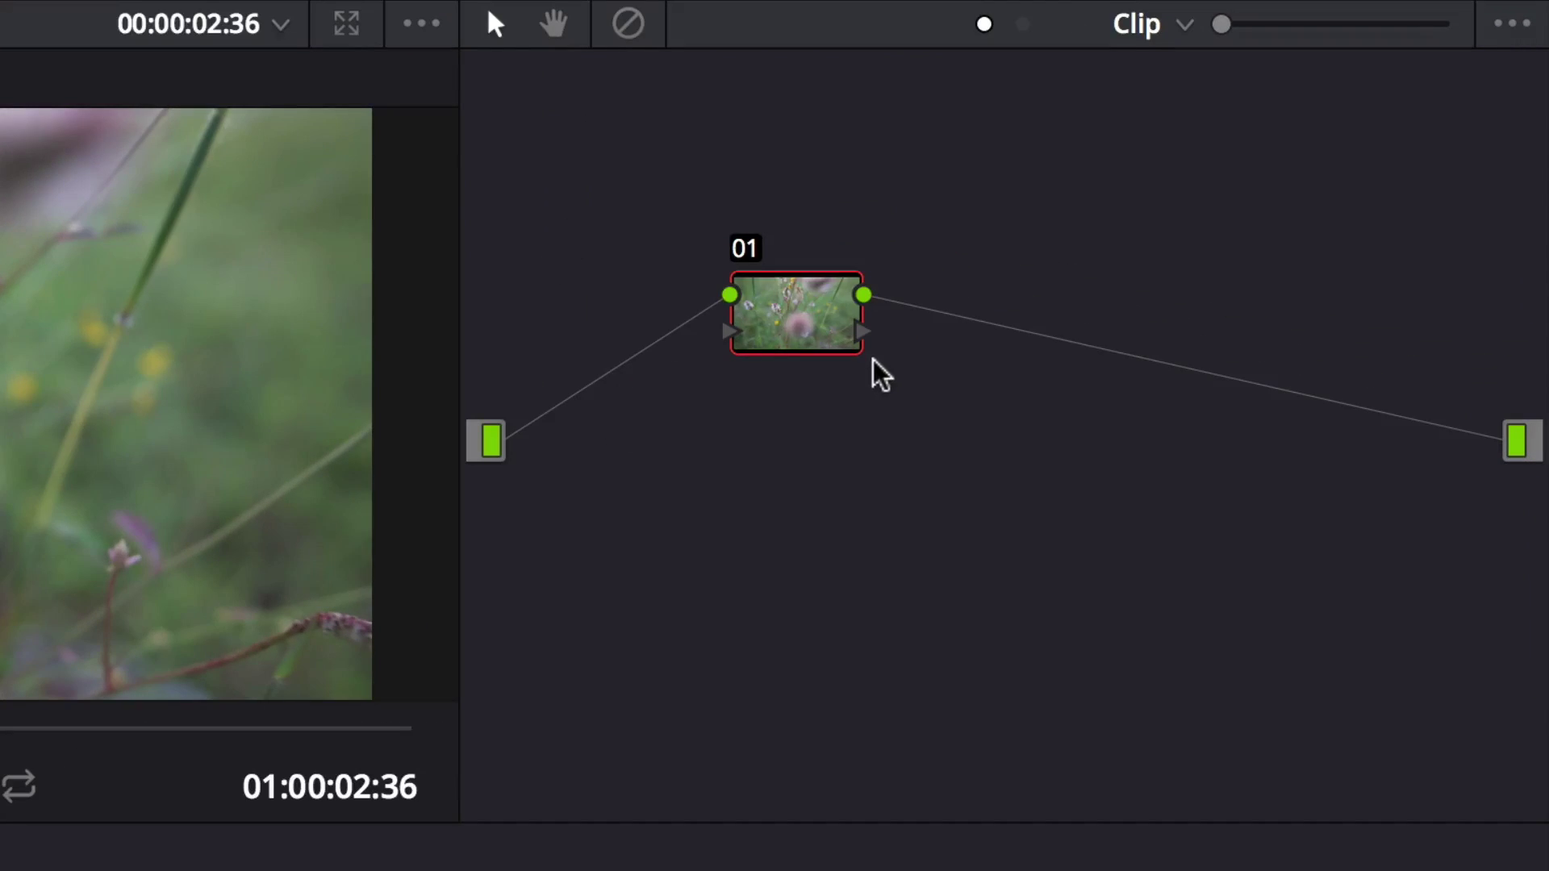
{"action": "left_click_drag", "start_coordinate": [1230, 201], "coordinate": [1146, 184]}
{"action": "right_click", "coordinate": [1224, 164]}
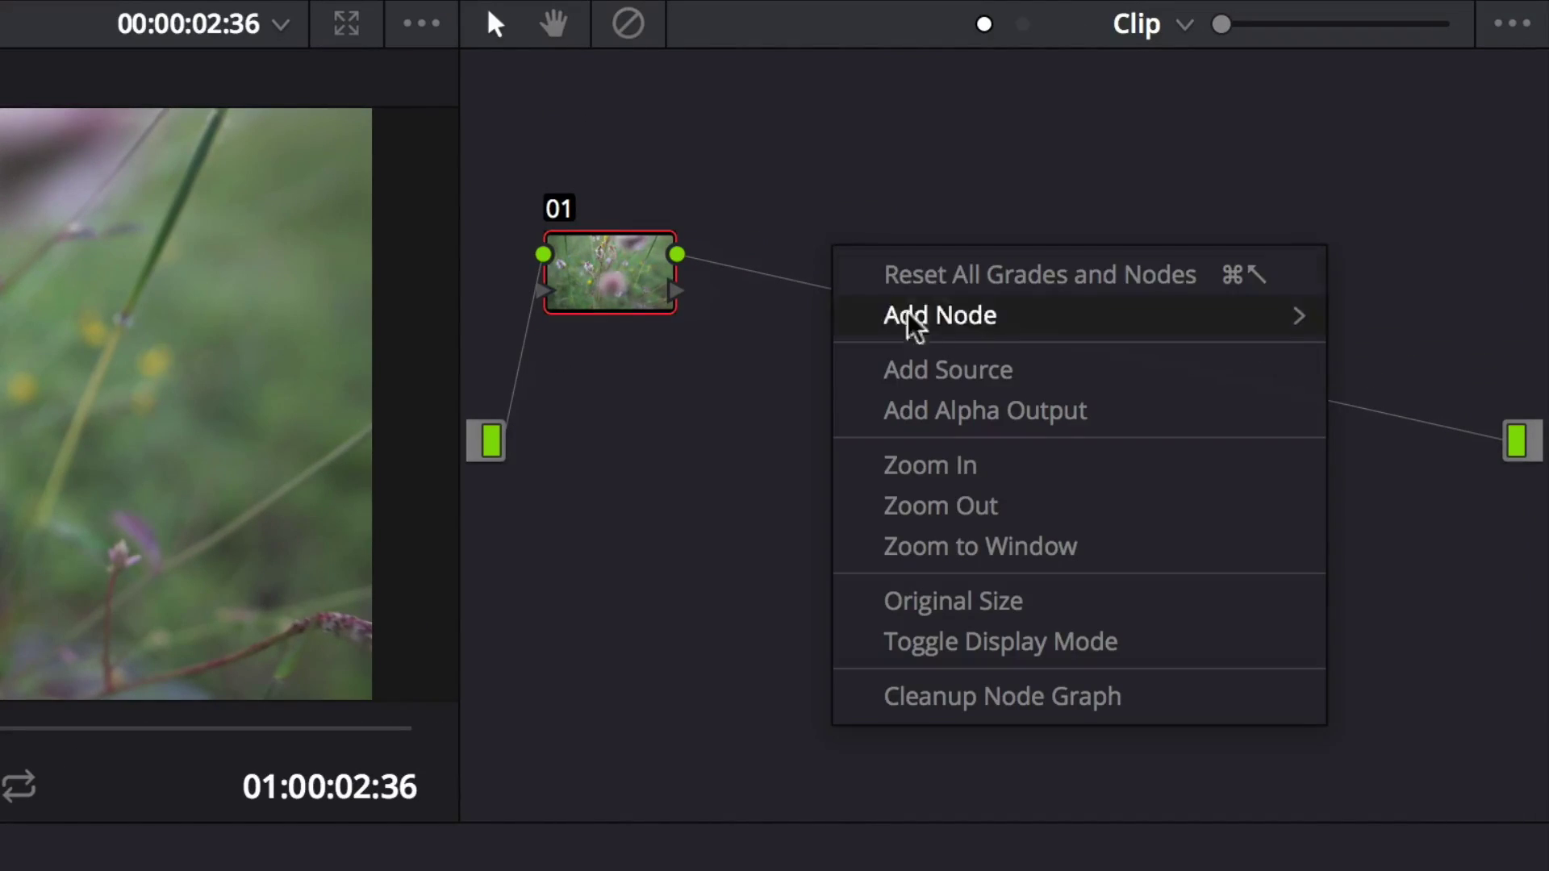
{"action": "left_click", "coordinate": [999, 311]}
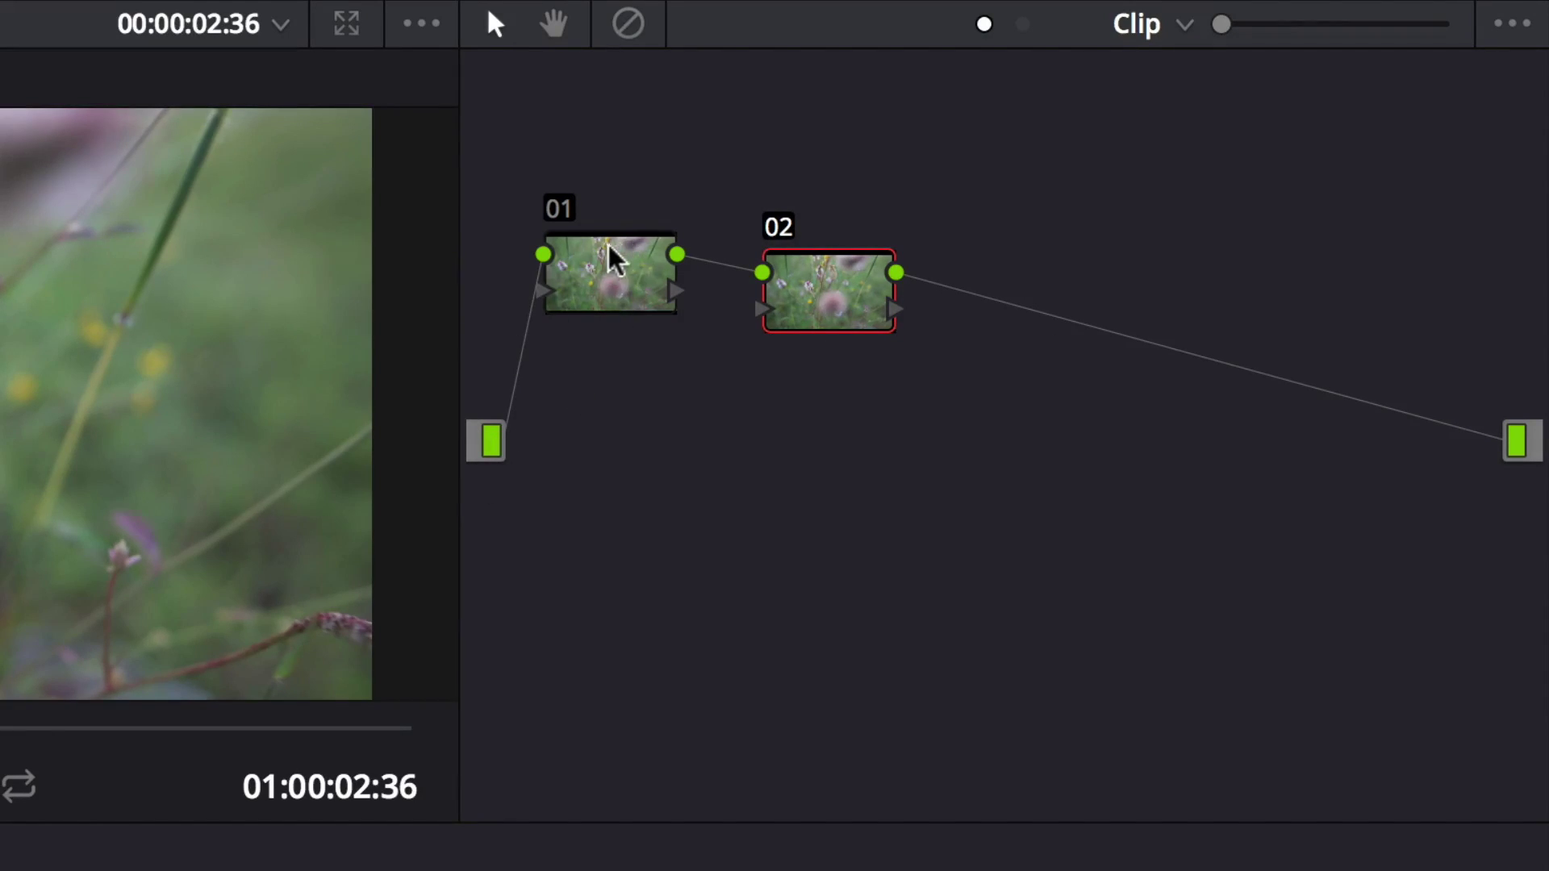
Align node 02 with node 01 at a wider spacing and apply a 3D LUT to it.
{"action": "left_click_drag", "start_coordinate": [839, 299], "coordinate": [950, 282]}
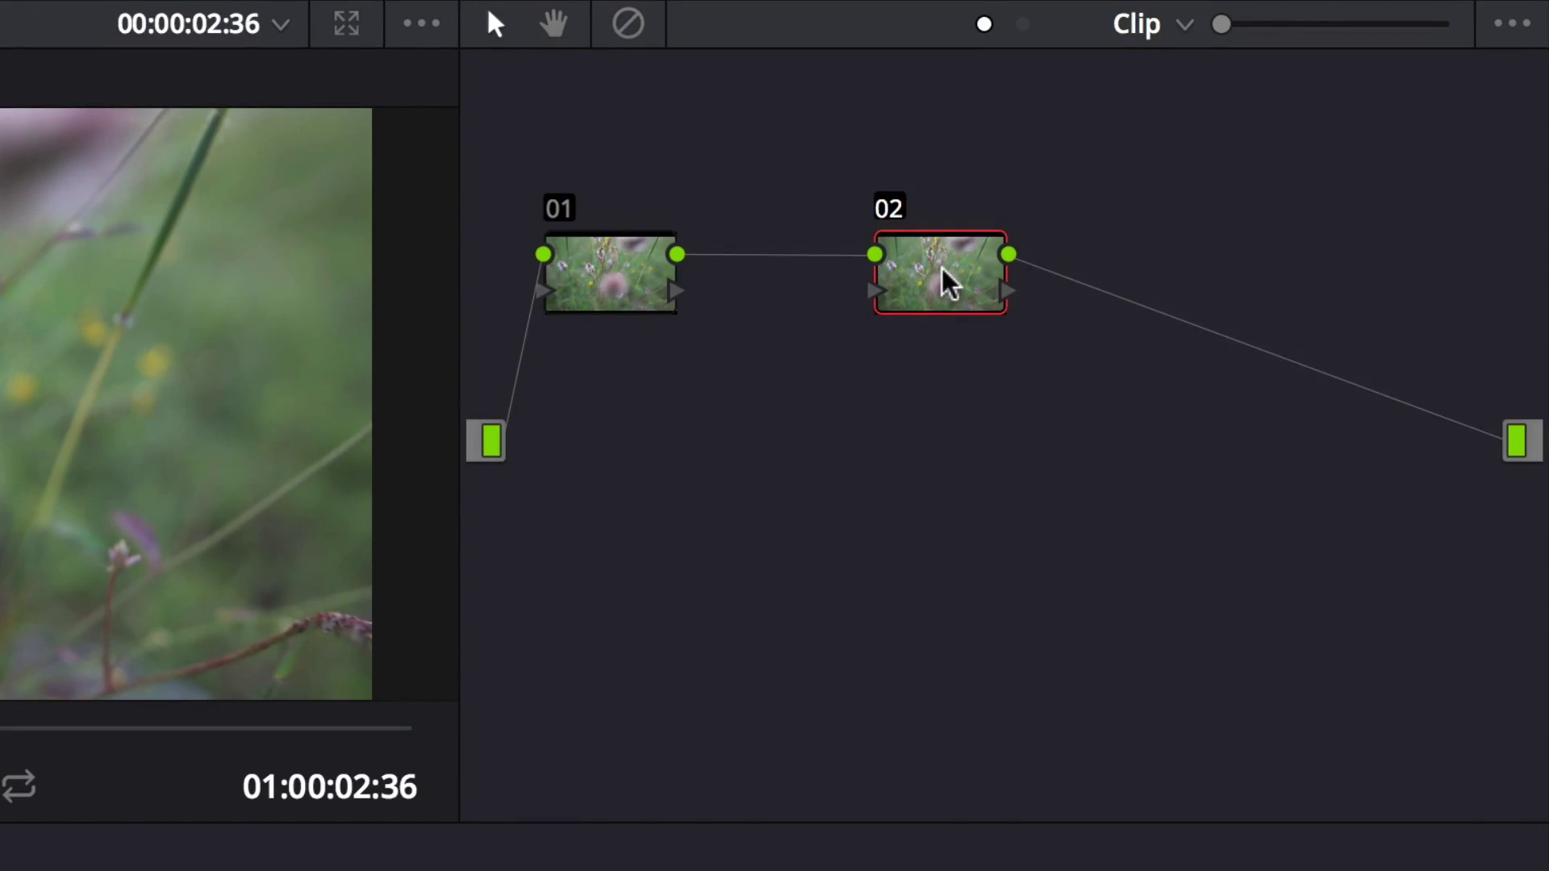
{"action": "right_click", "coordinate": [944, 280]}
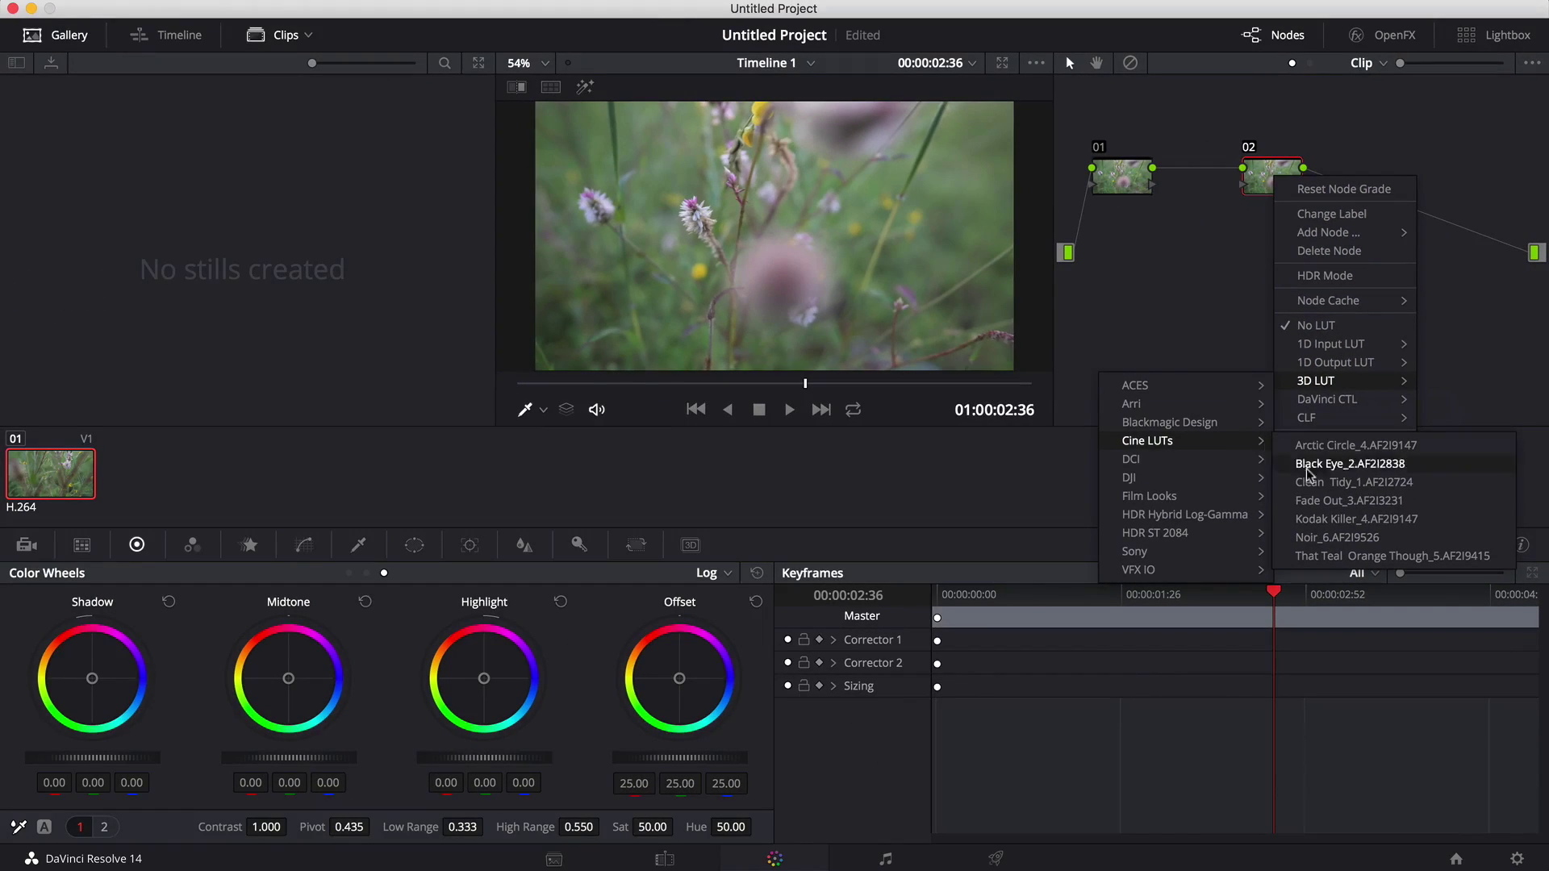
{"action": "left_click", "coordinate": [1328, 528]}
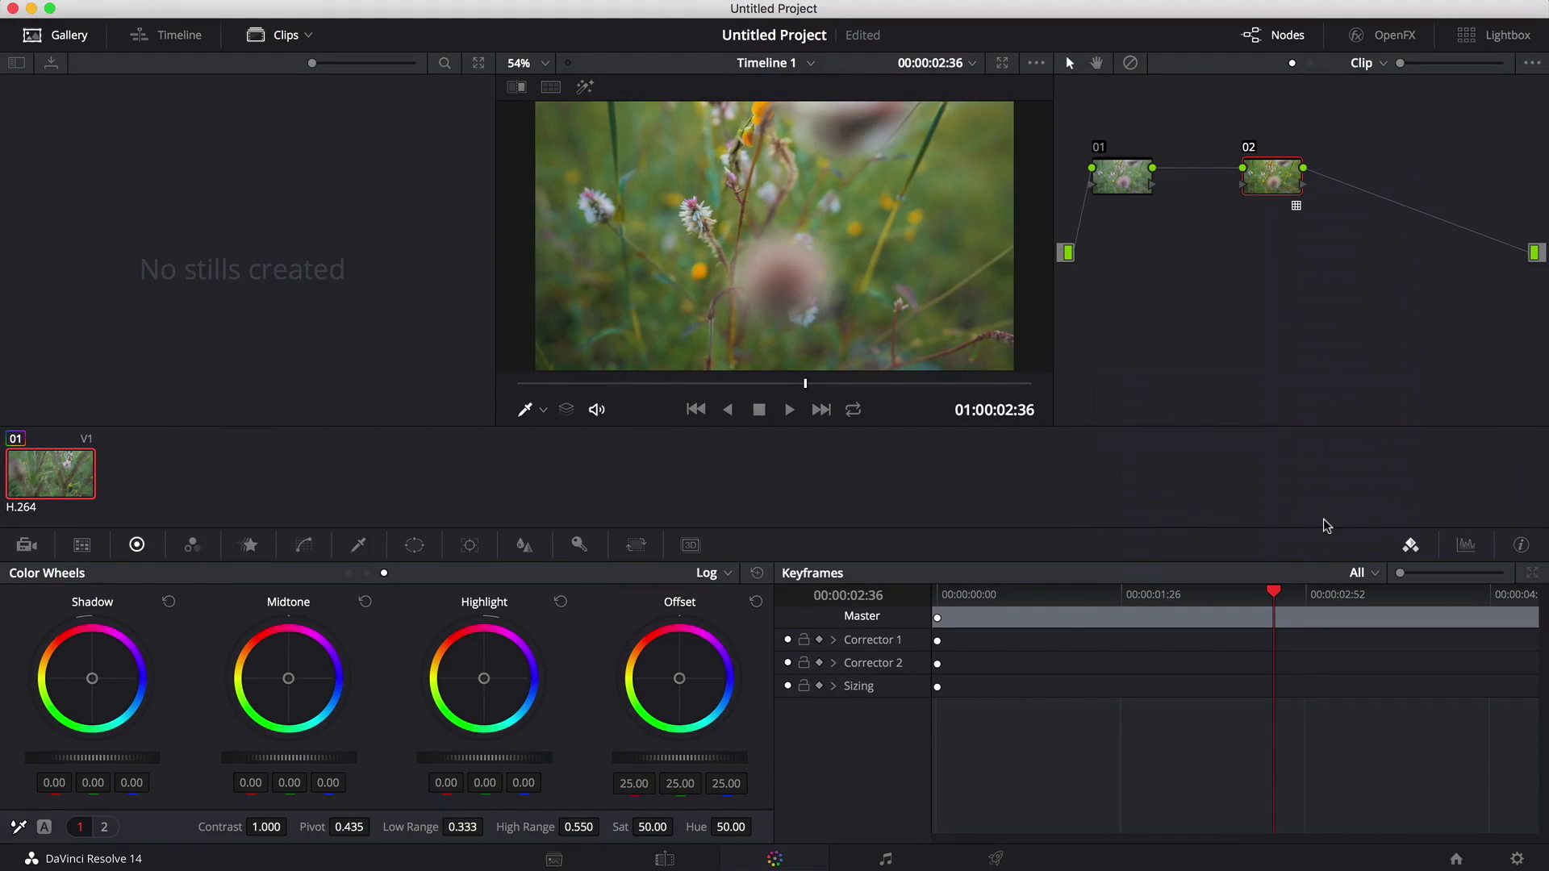
Select node 01 and shift its Shadow color wheel to 0.39, -0.18, 0.61.
{"action": "left_click", "coordinate": [1124, 182]}
{"action": "left_click", "coordinate": [1265, 174]}
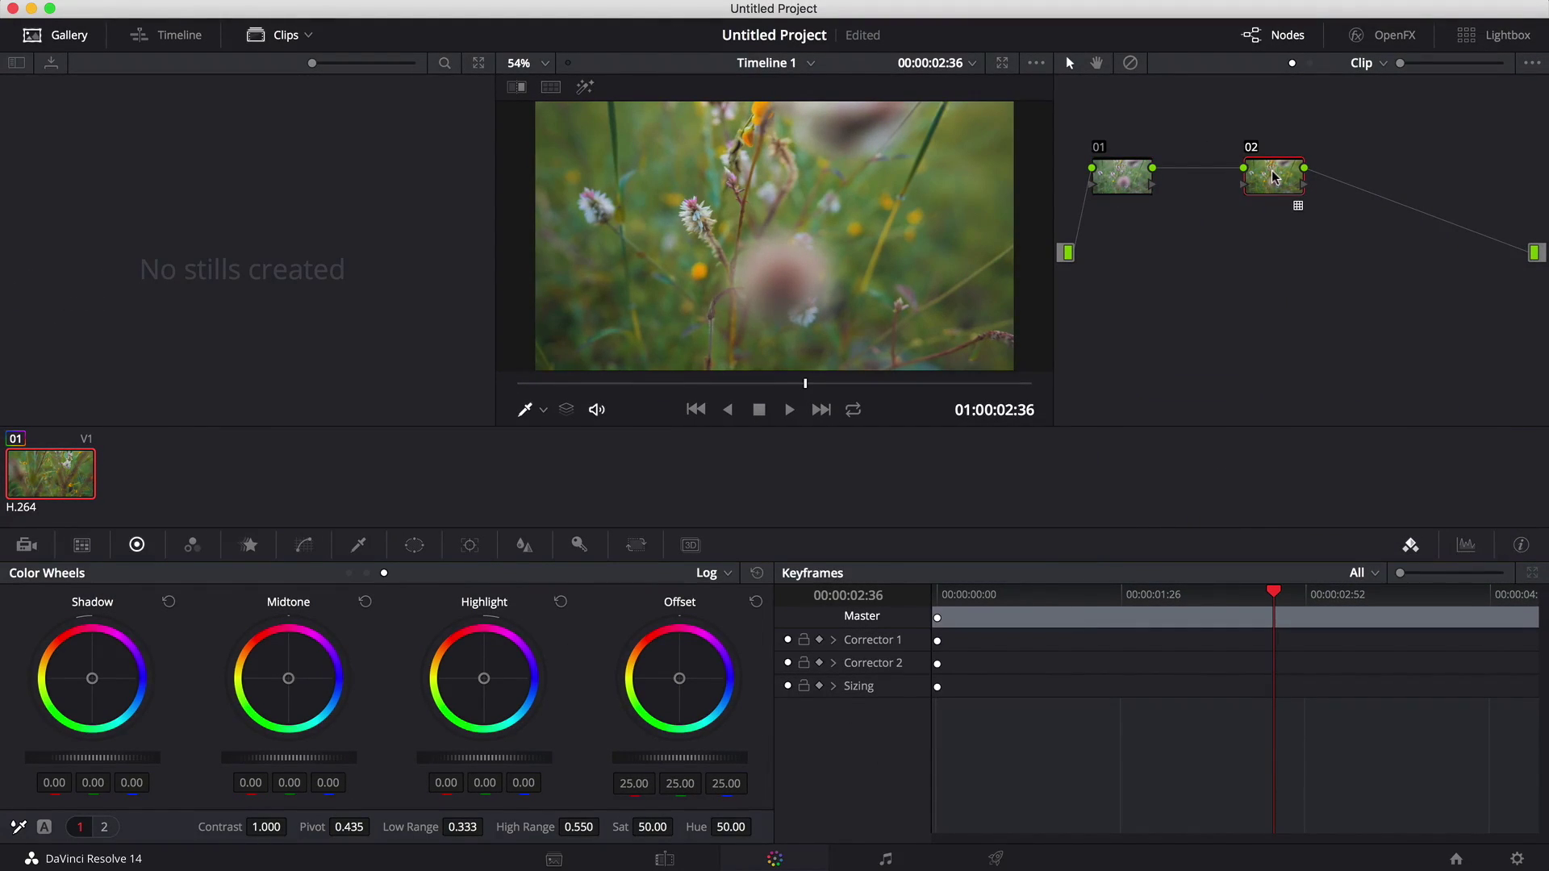
{"action": "key", "text": "super+z"}
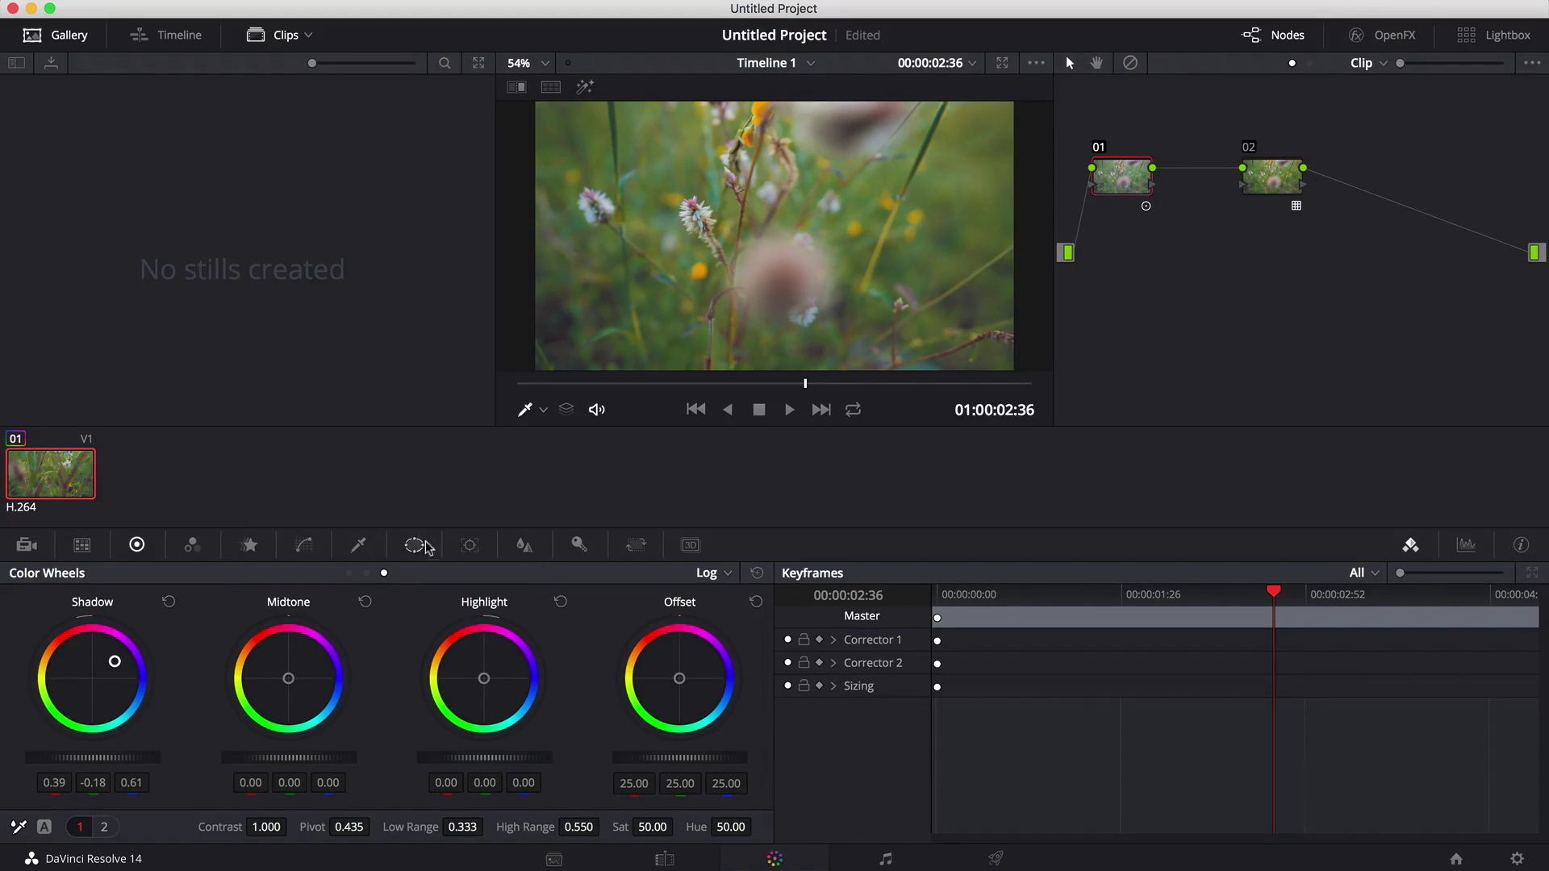
Shape node 01's Custom luma curve into an S with a raised black point, lowered shadows and lifted highlights.
{"action": "left_click", "coordinate": [305, 546]}
{"action": "left_click", "coordinate": [339, 572]}
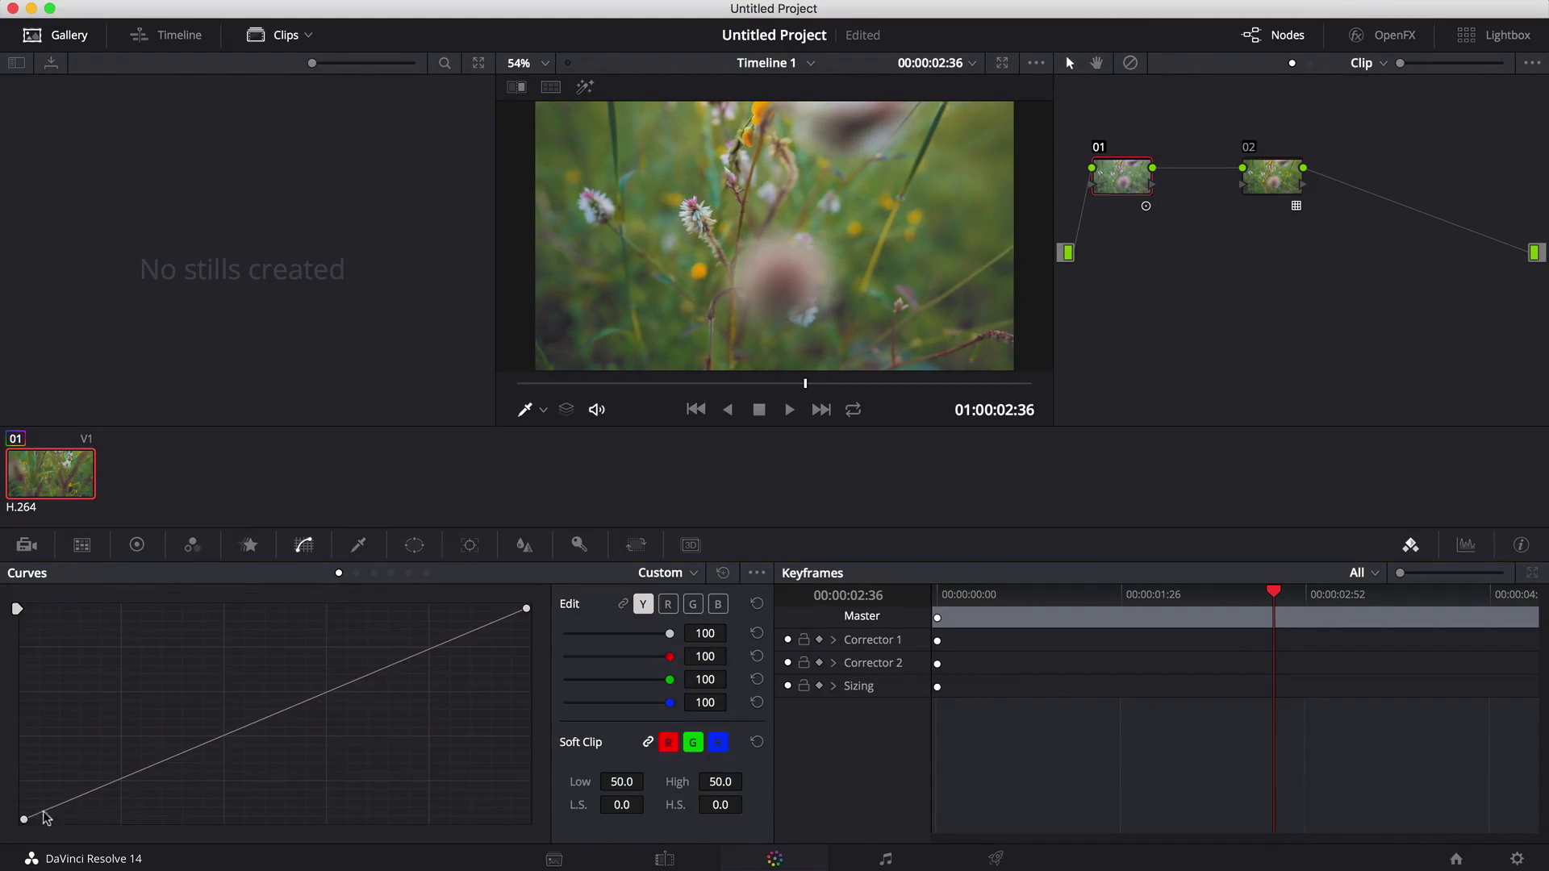
{"action": "left_click_drag", "start_coordinate": [25, 818], "coordinate": [24, 794]}
{"action": "left_click_drag", "start_coordinate": [149, 748], "coordinate": [148, 782]}
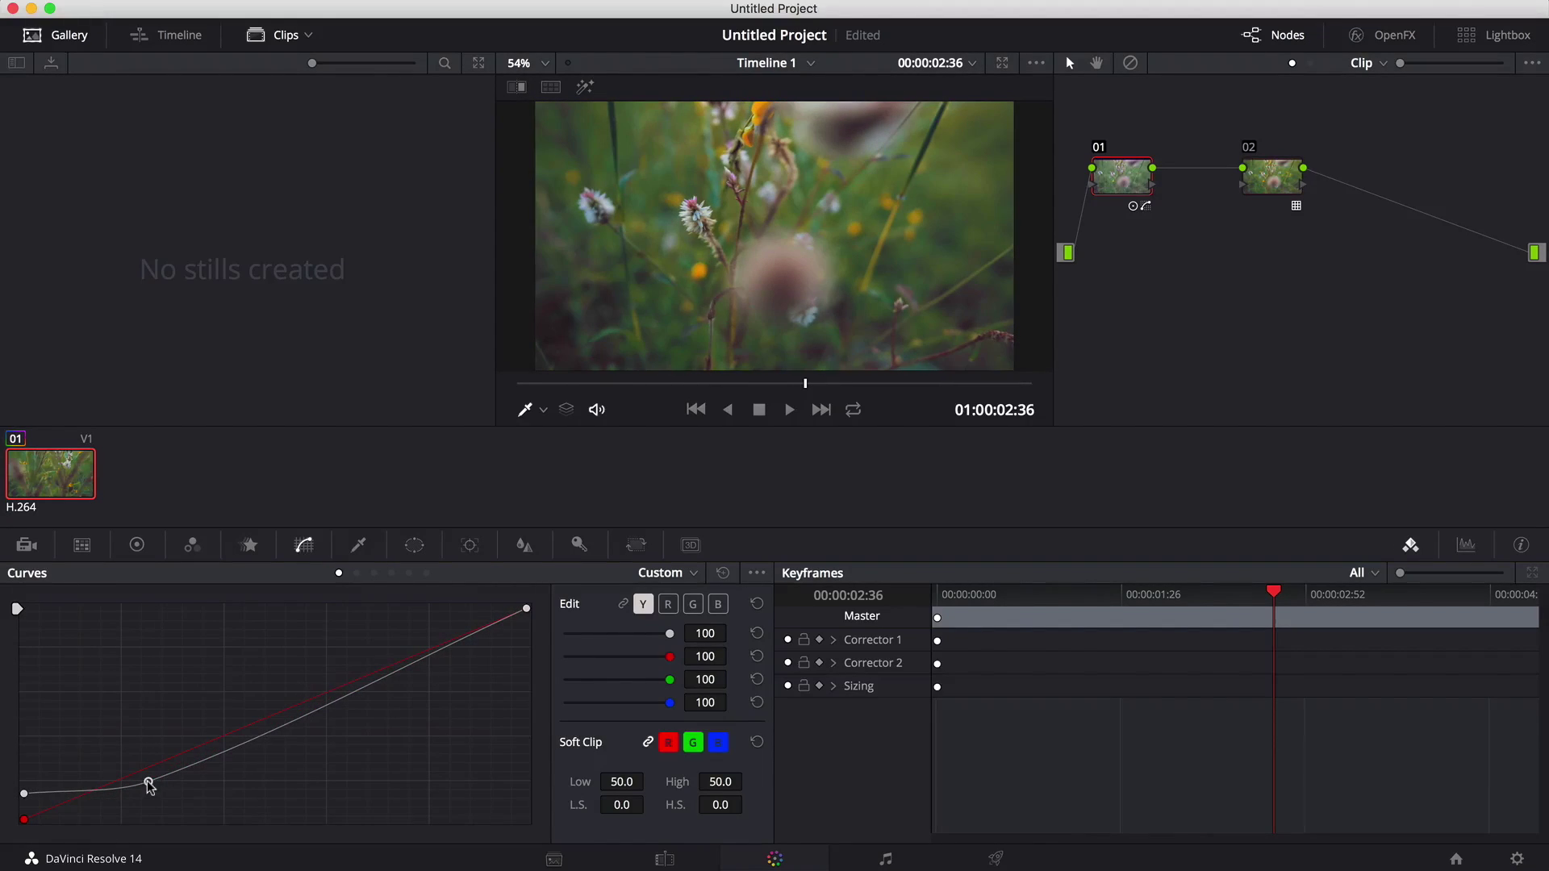
{"action": "left_click_drag", "start_coordinate": [411, 664], "coordinate": [411, 640]}
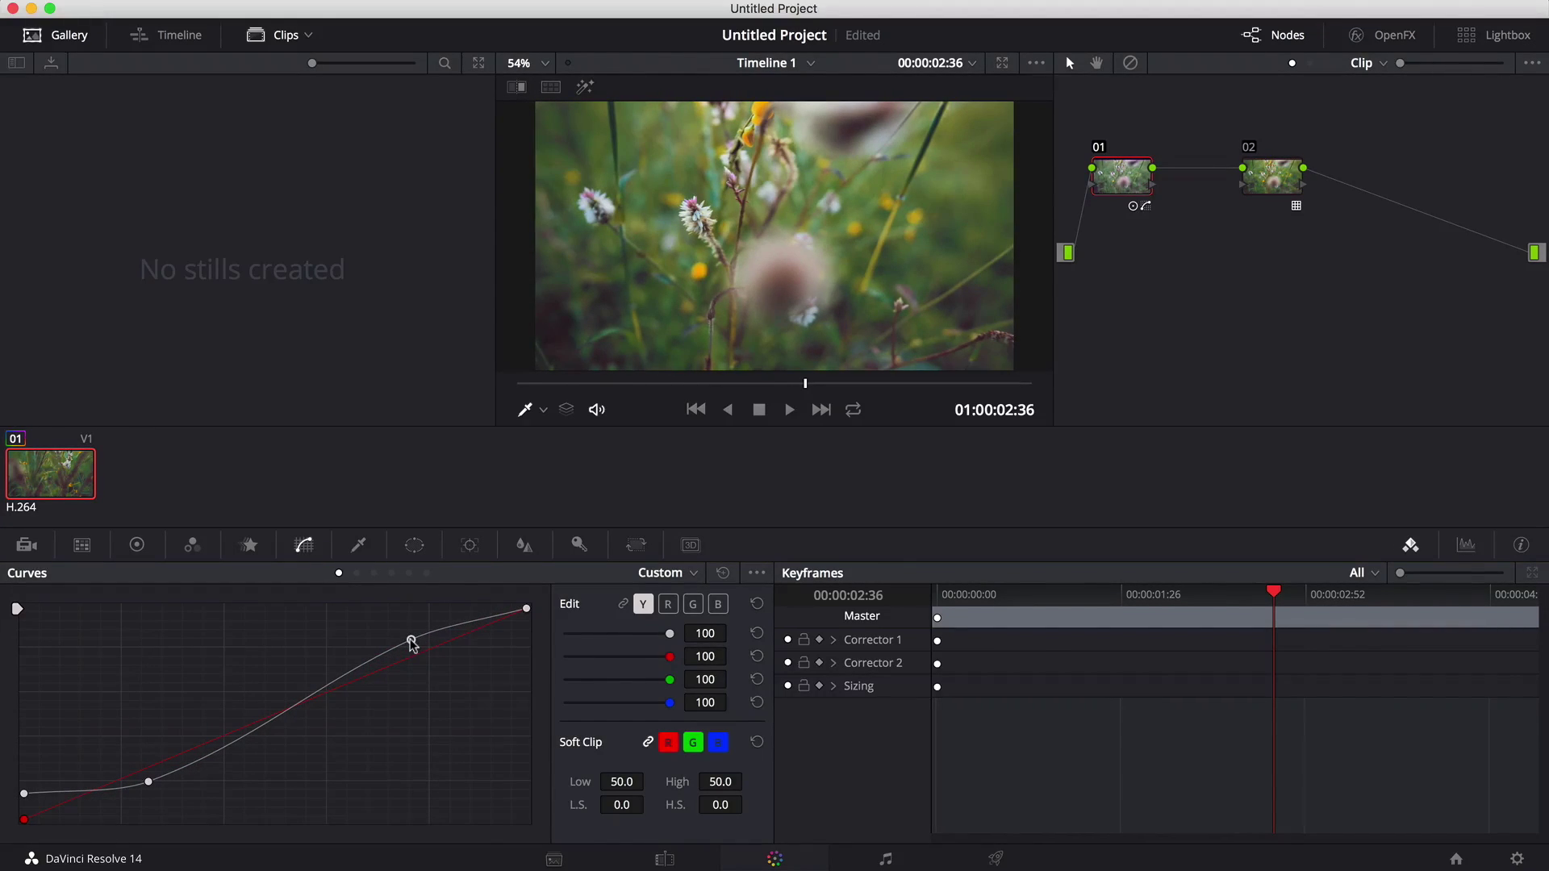
On node 01's Hue Vs Hue curve, rotate input hue 49.41 by 54.64 and input hue 146.11 by -11.25.
{"action": "left_click", "coordinate": [356, 573]}
{"action": "left_click_drag", "start_coordinate": [333, 697], "coordinate": [331, 664]}
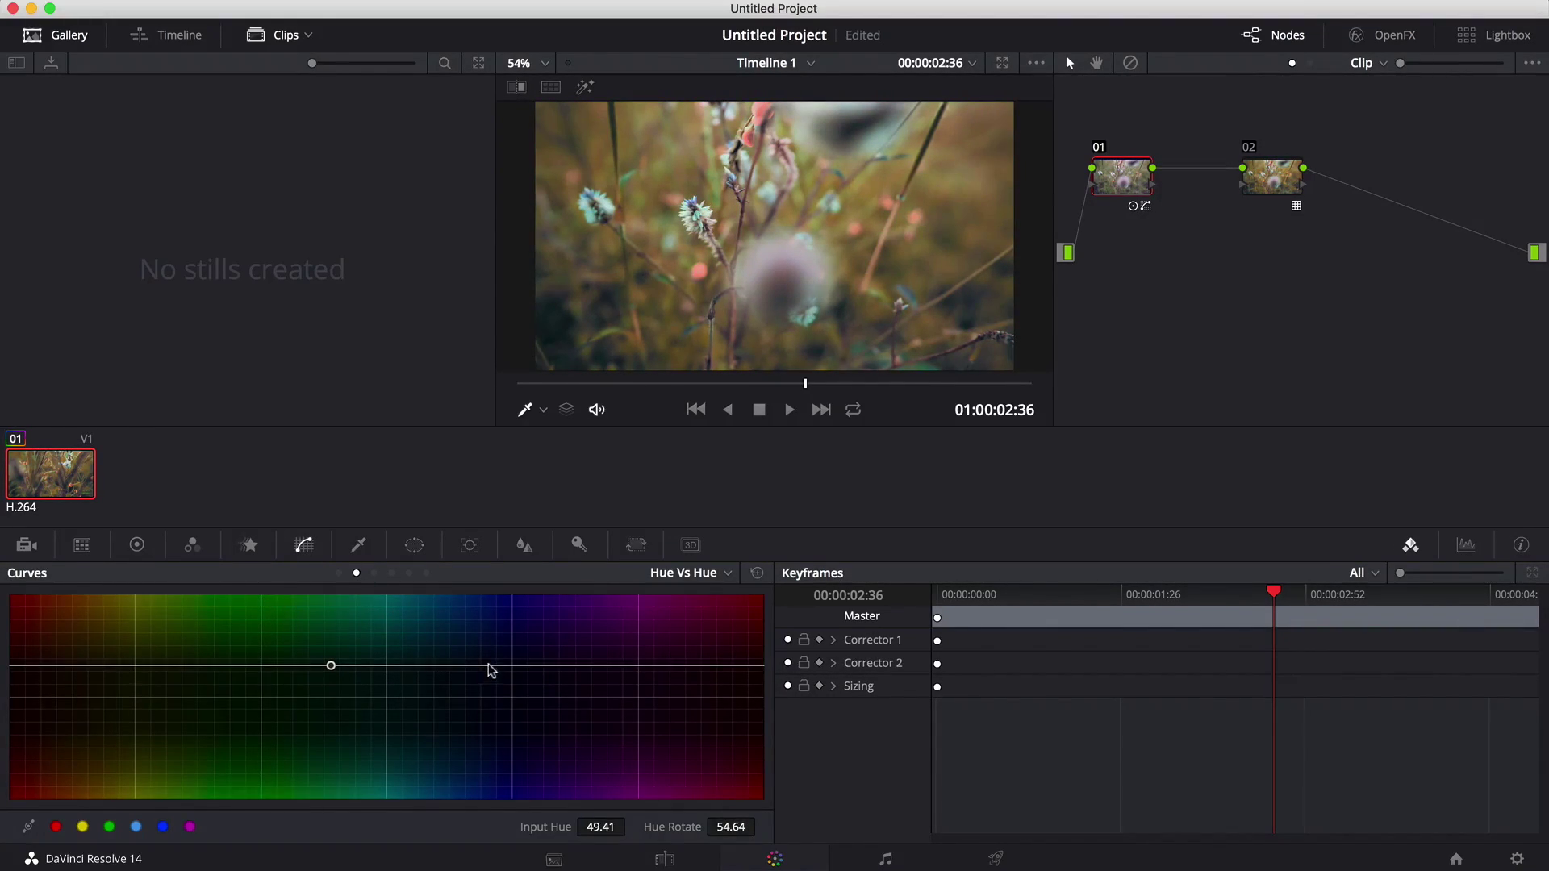
{"action": "left_click_drag", "start_coordinate": [491, 667], "coordinate": [526, 673]}
On the Hue Vs Lum curve, raise the gain to about 1.32 at input hue 357.10, and return to the Hue Vs Hue curve.
{"action": "left_click", "coordinate": [391, 573]}
{"action": "left_click_drag", "start_coordinate": [261, 688], "coordinate": [221, 681]}
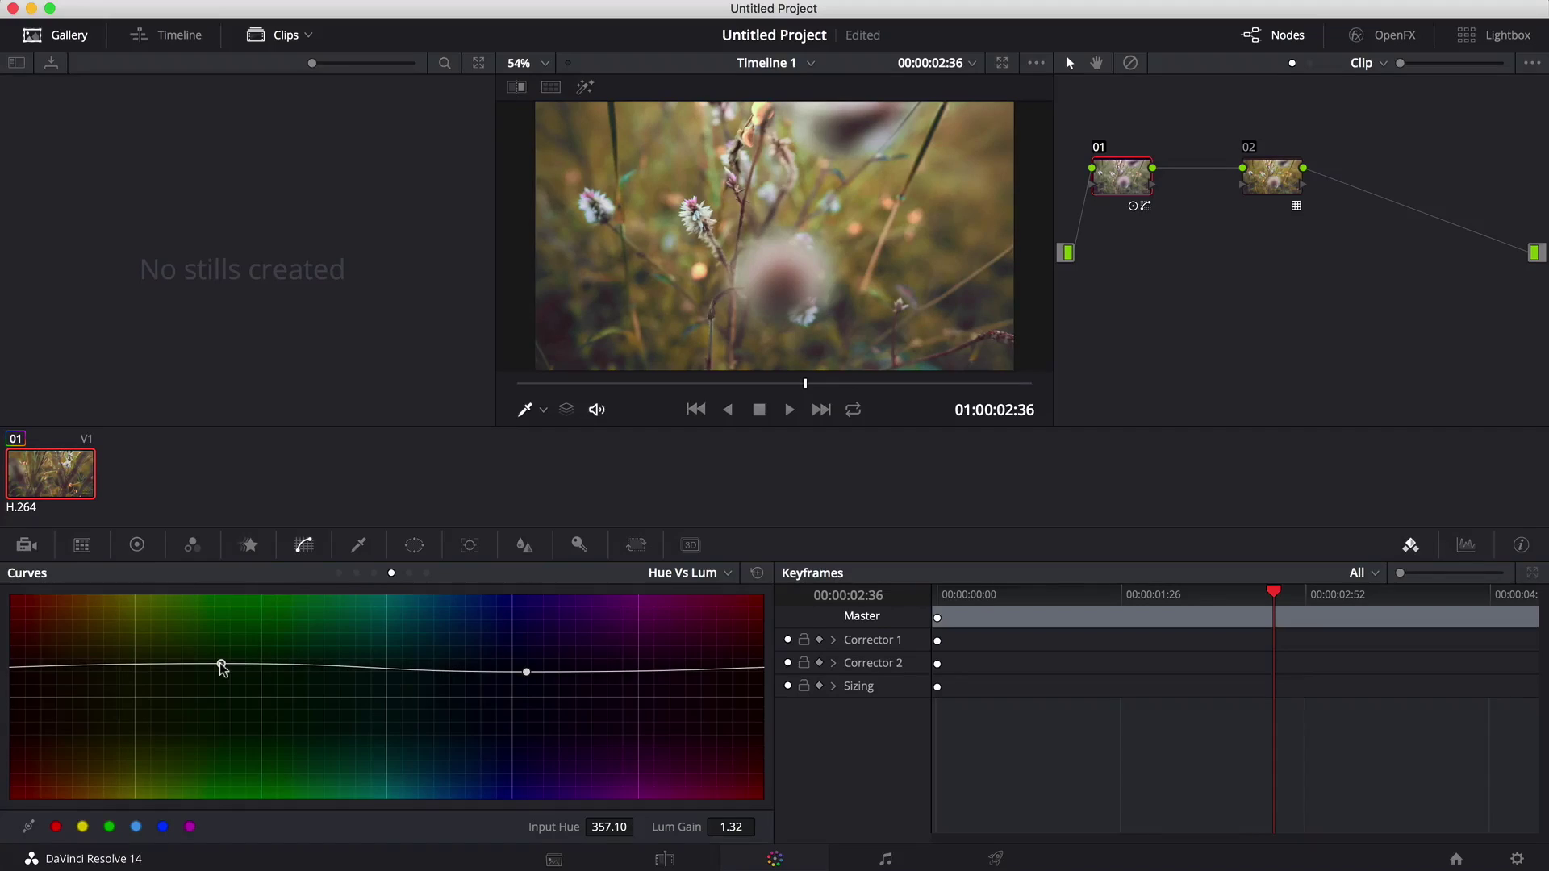
{"action": "left_click", "coordinate": [373, 573]}
{"action": "left_click", "coordinate": [356, 573]}
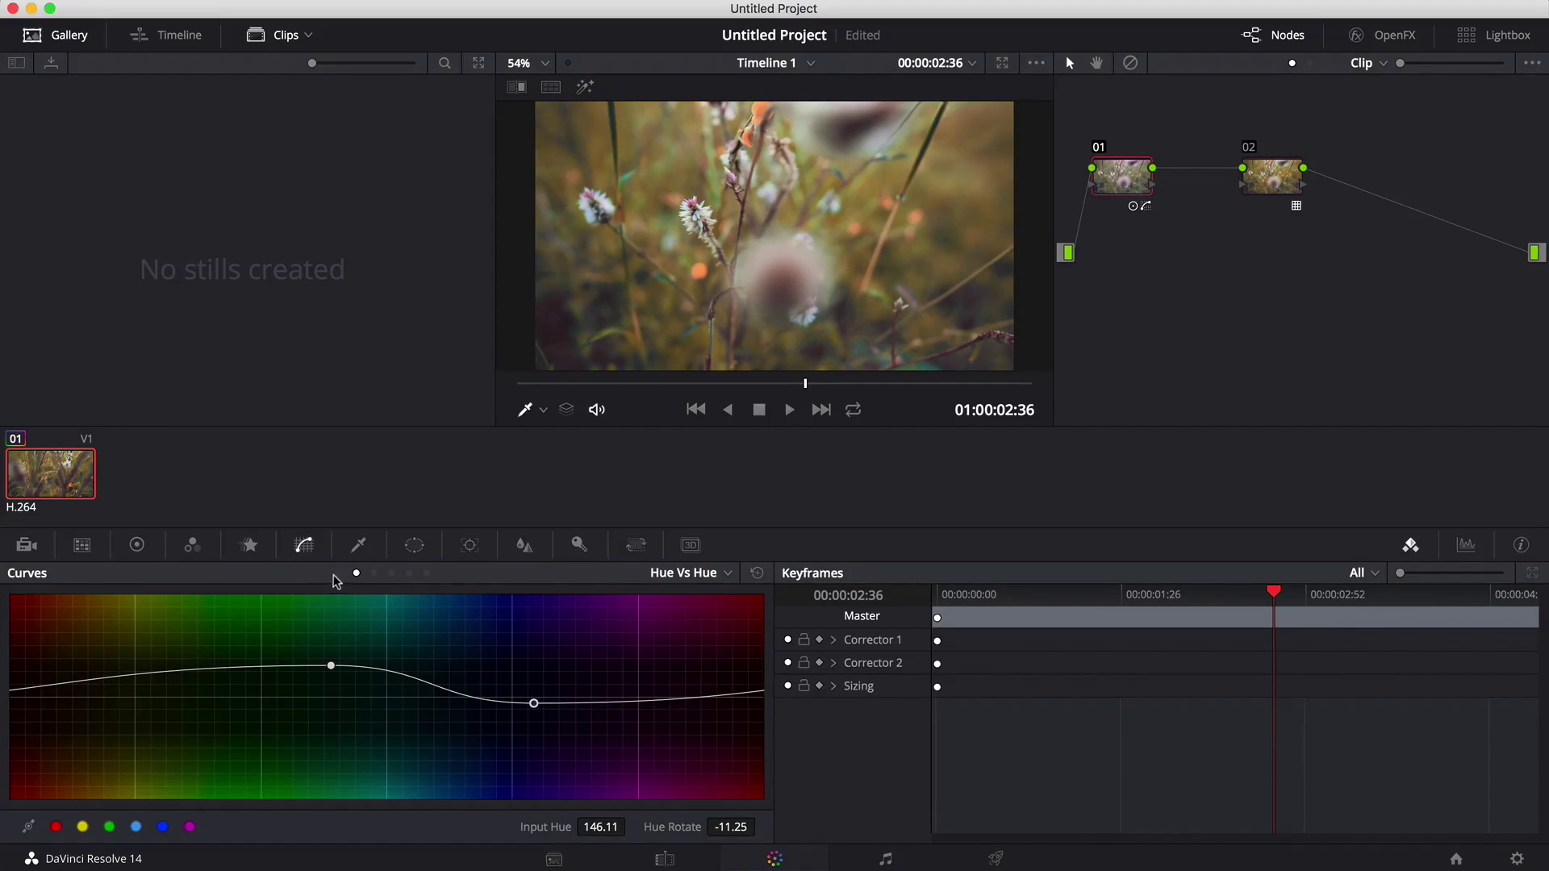
Reset node 01's Hue Vs Hue curve and its Custom curves to their straight default lines.
{"action": "left_click", "coordinate": [757, 573]}
{"action": "left_click", "coordinate": [340, 573]}
{"action": "left_click", "coordinate": [757, 604]}
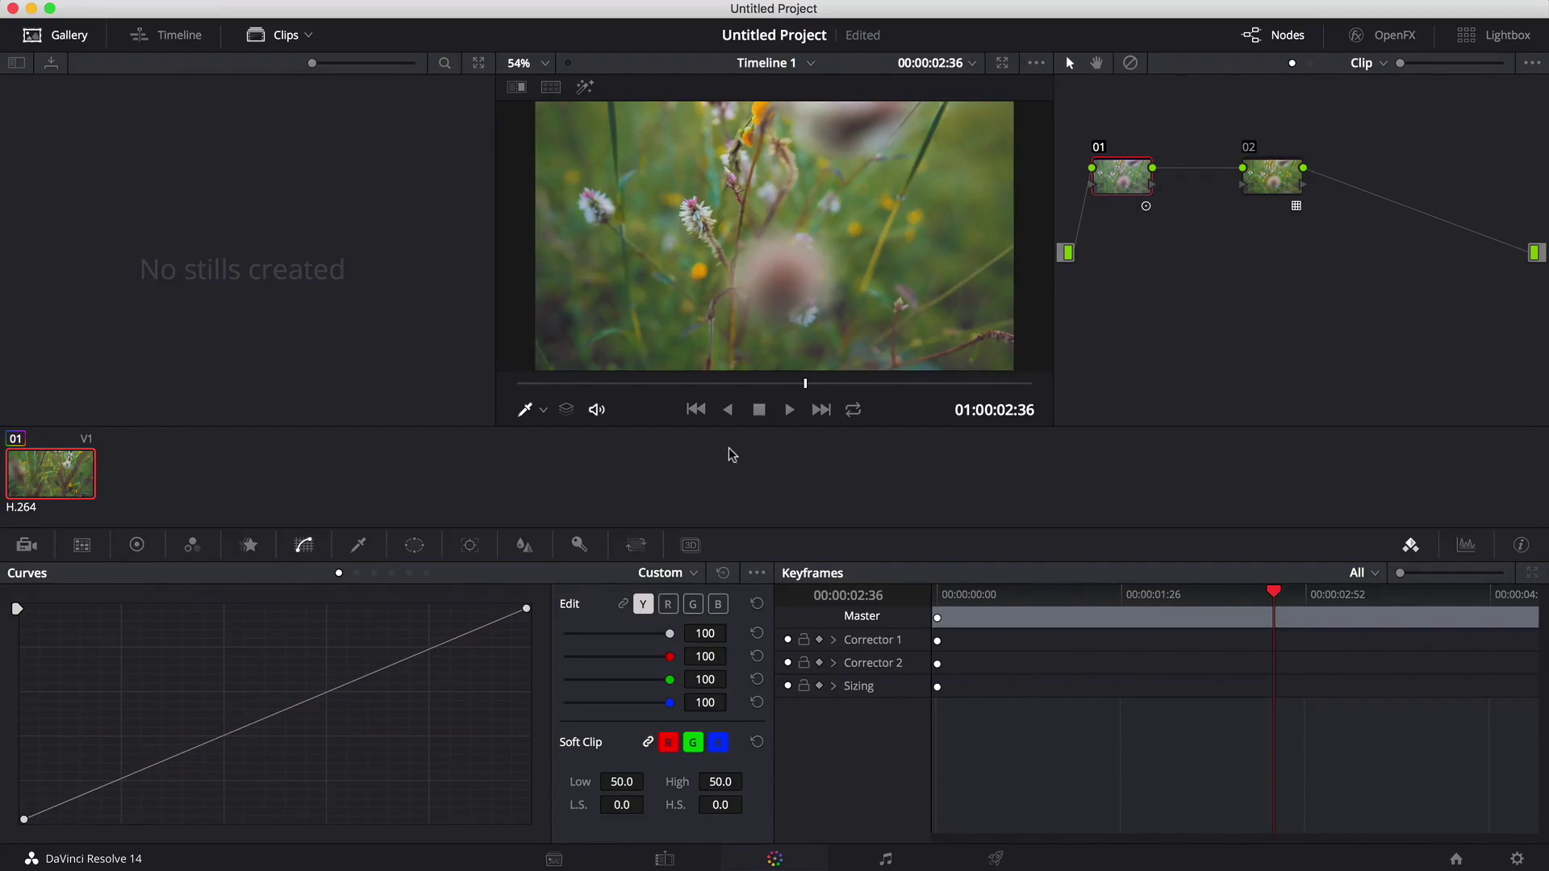
Shift node 01's Midtone wheel slightly away from neutral in the Log color wheels.
{"action": "left_click", "coordinate": [30, 547]}
{"action": "left_click", "coordinate": [83, 546]}
{"action": "left_click", "coordinate": [137, 546]}
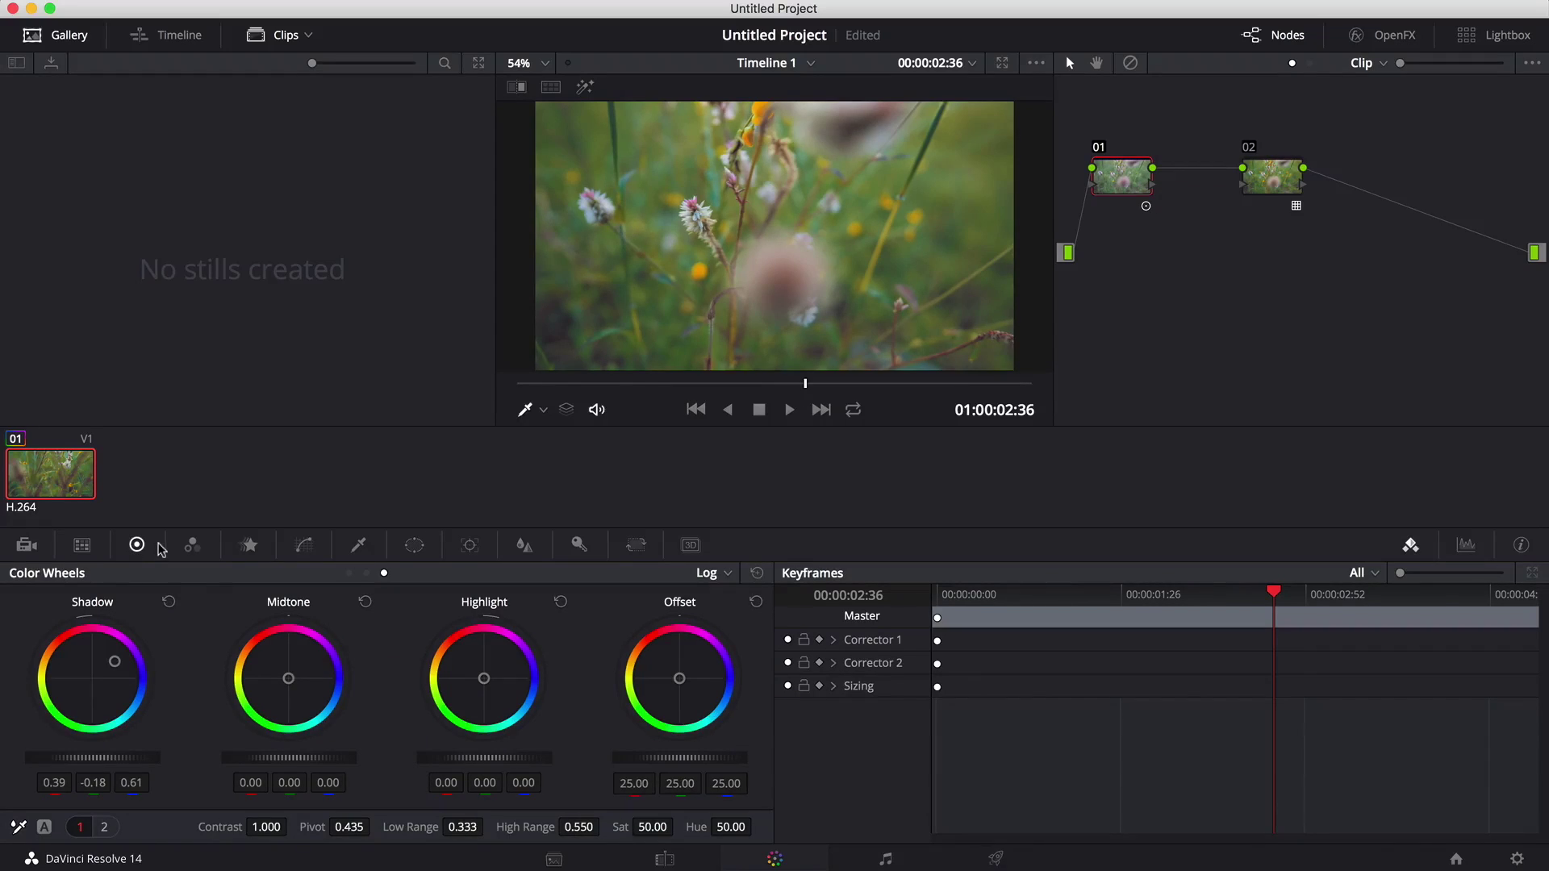
{"action": "left_click_drag", "start_coordinate": [288, 680], "coordinate": [286, 660]}
Sample the blurred pink flower and then the background with node 01's HSL qualifier, and reset the qualifier's hue range.
{"action": "left_click", "coordinate": [192, 545]}
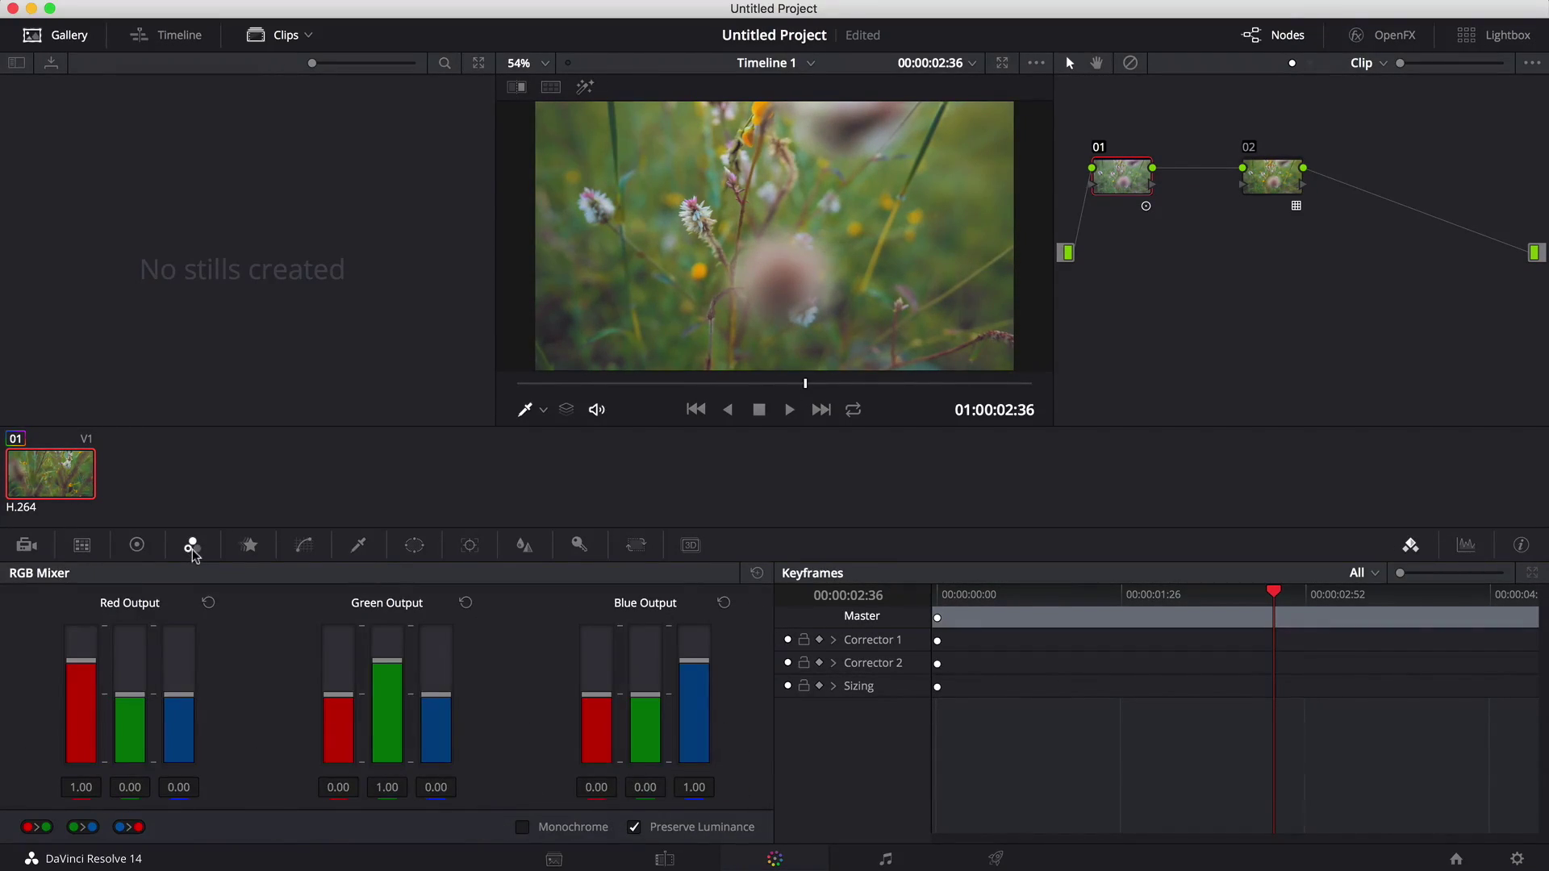
{"action": "left_click", "coordinate": [251, 544]}
{"action": "left_click", "coordinate": [314, 546]}
{"action": "left_click", "coordinate": [358, 545]}
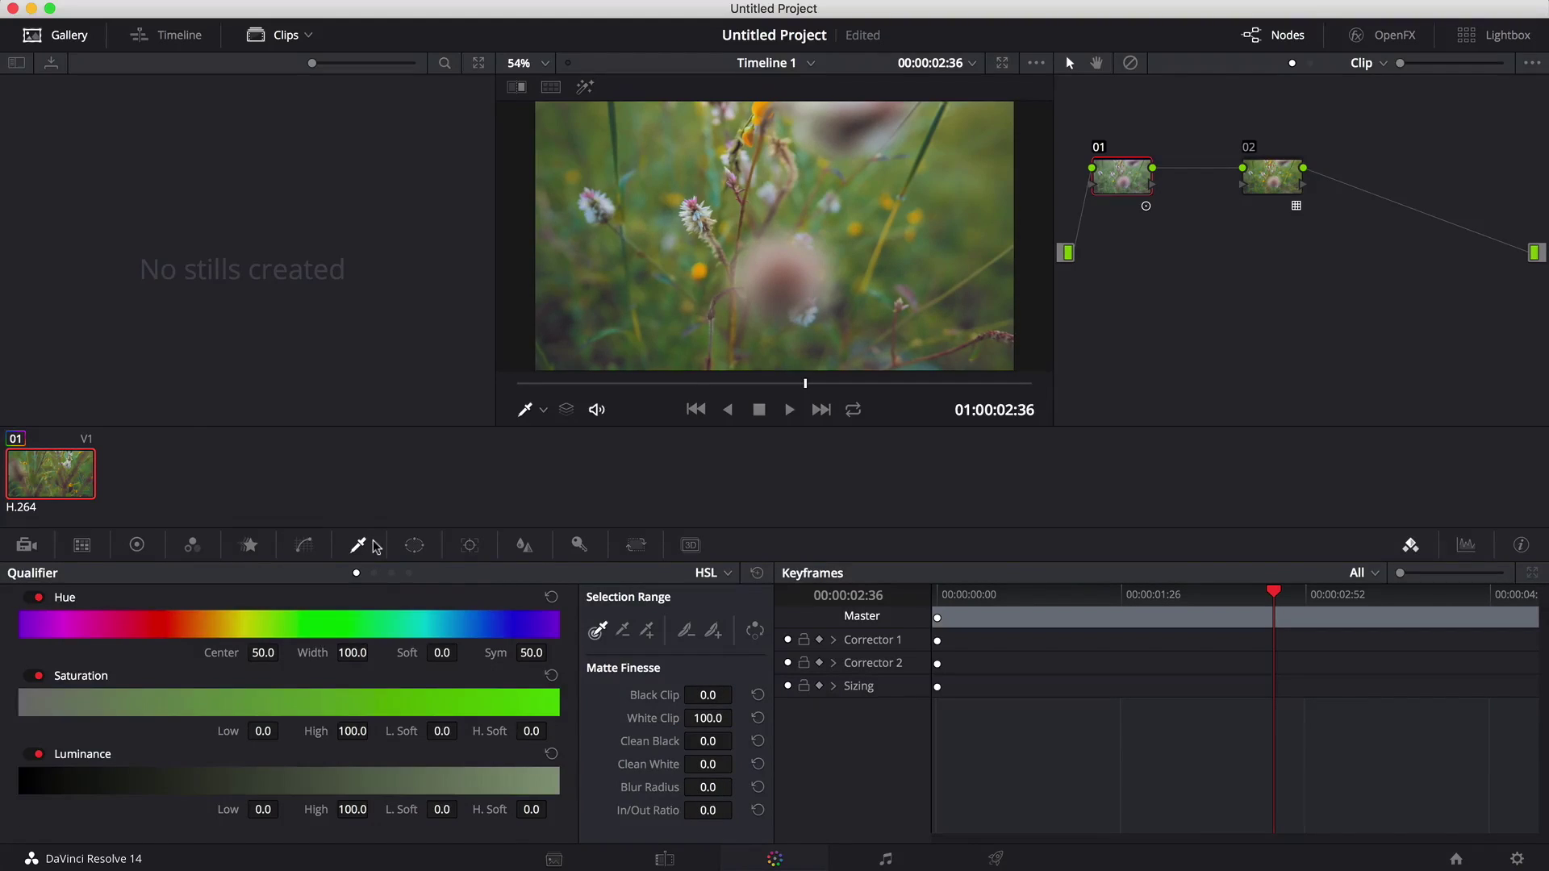
{"action": "left_click_drag", "start_coordinate": [824, 255], "coordinate": [775, 259]}
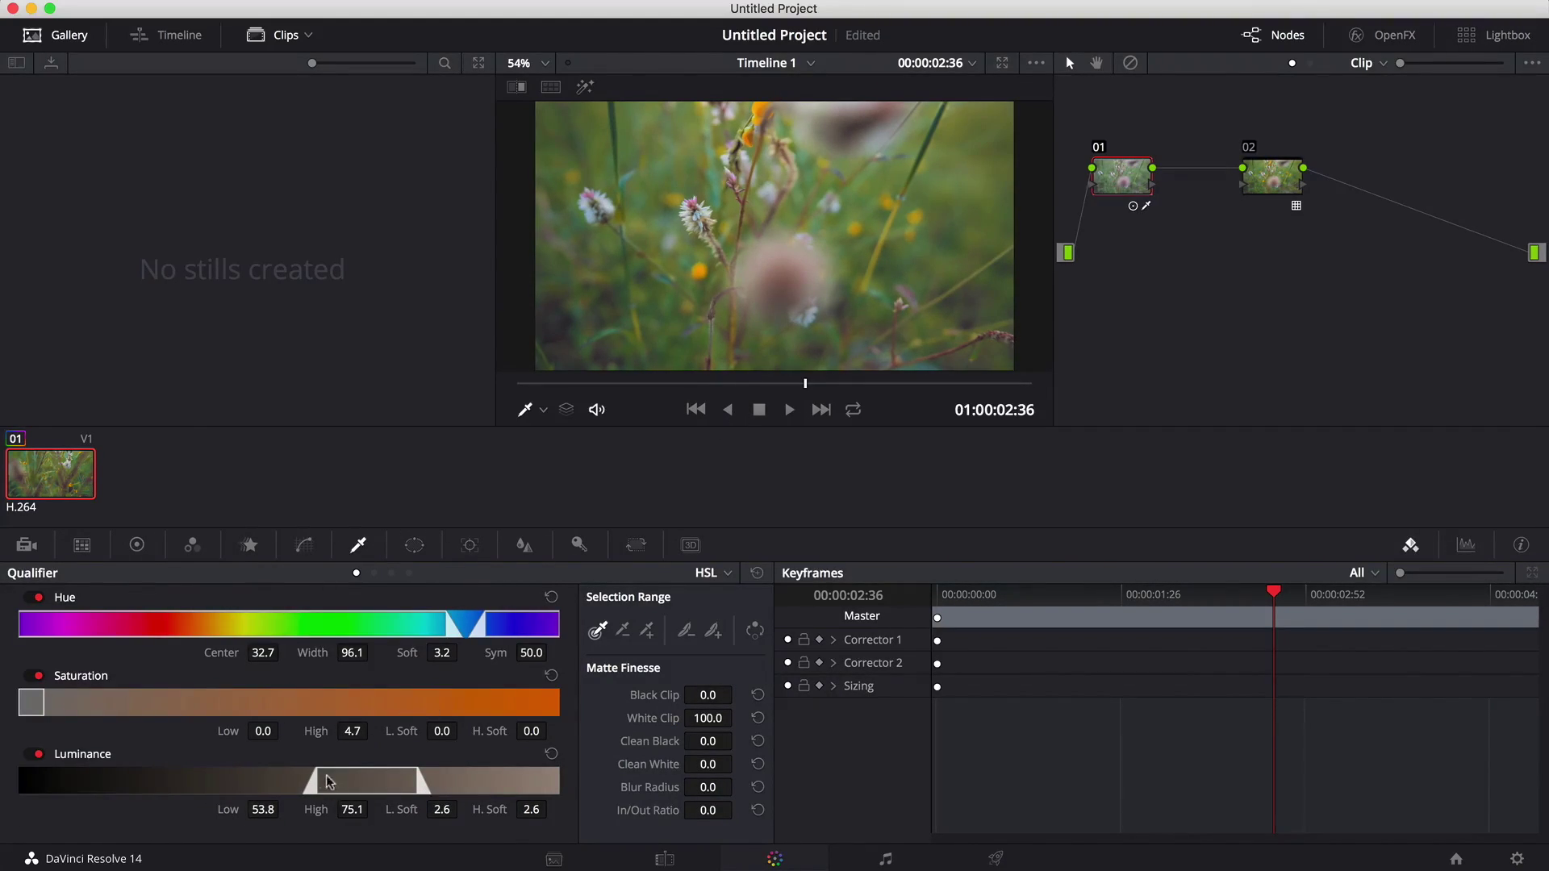
{"action": "mouse_move", "coordinate": [578, 217]}
{"action": "left_mouse_down"}
{"action": "mouse_move", "coordinate": [595, 334]}
{"action": "mouse_move", "coordinate": [605, 146]}
{"action": "left_mouse_up"}
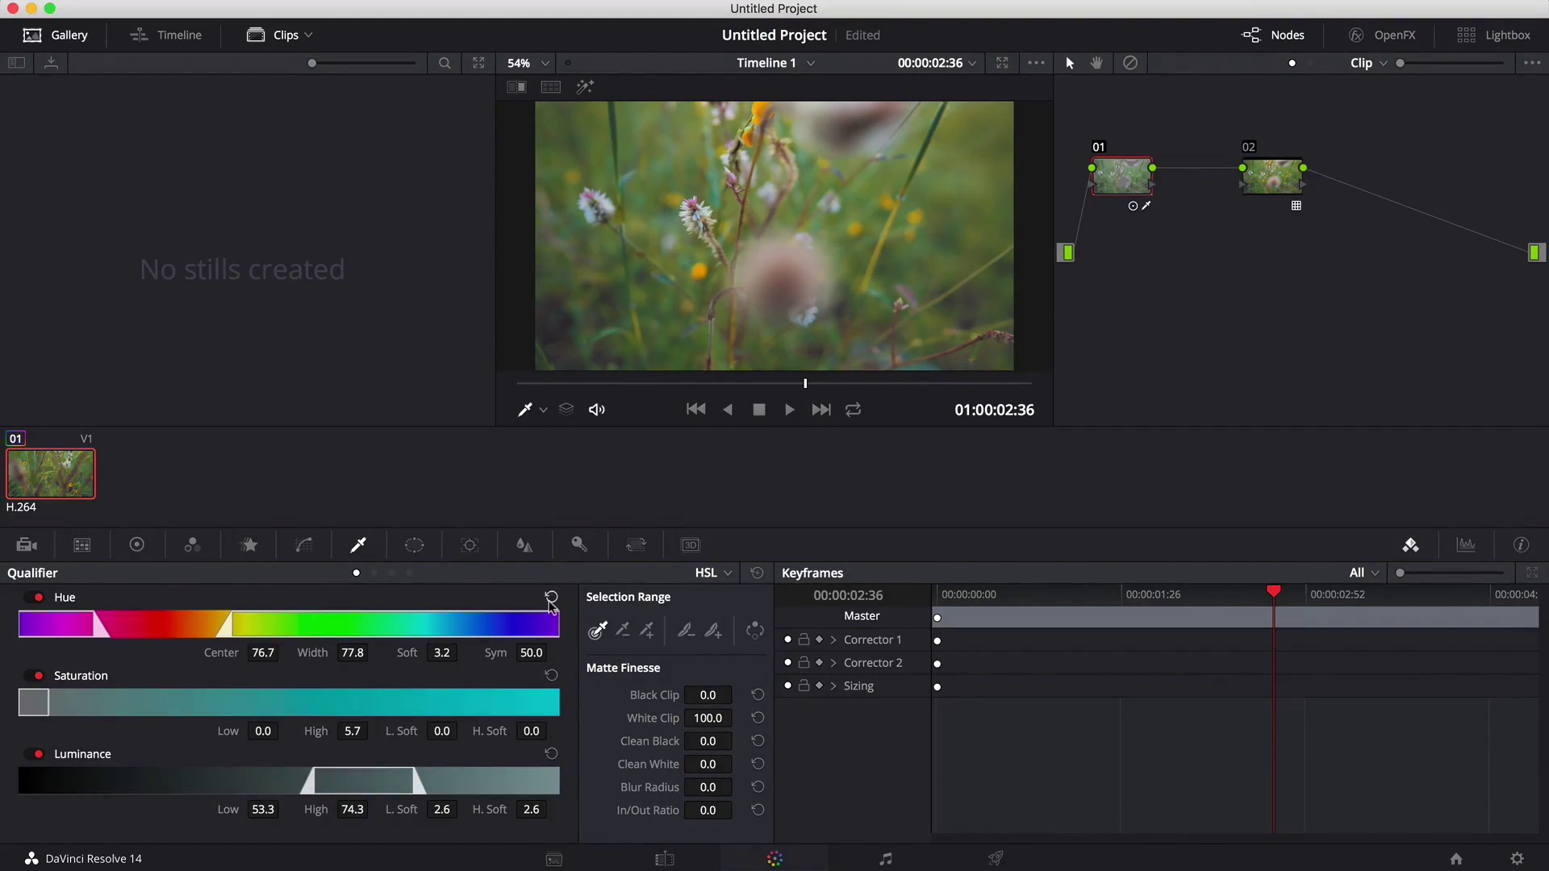
{"action": "left_click", "coordinate": [551, 598]}
Look through the window, tracker, blur and key palettes, and return to the Custom curves.
{"action": "left_click", "coordinate": [414, 546]}
{"action": "left_click", "coordinate": [470, 547]}
{"action": "left_click", "coordinate": [522, 547]}
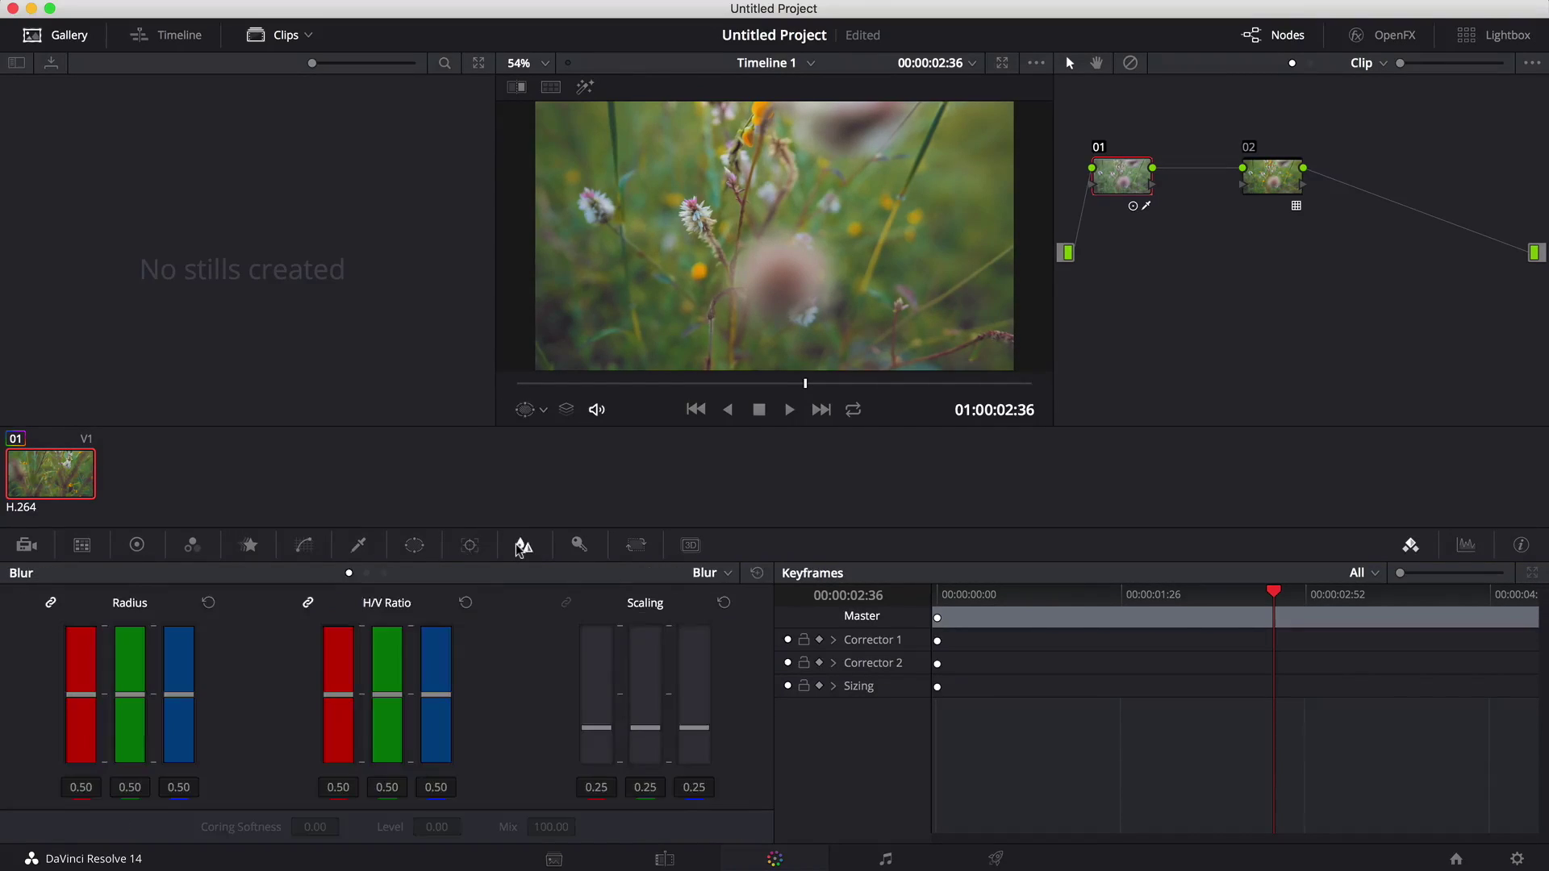
{"action": "left_click", "coordinate": [578, 545]}
{"action": "left_click", "coordinate": [302, 545]}
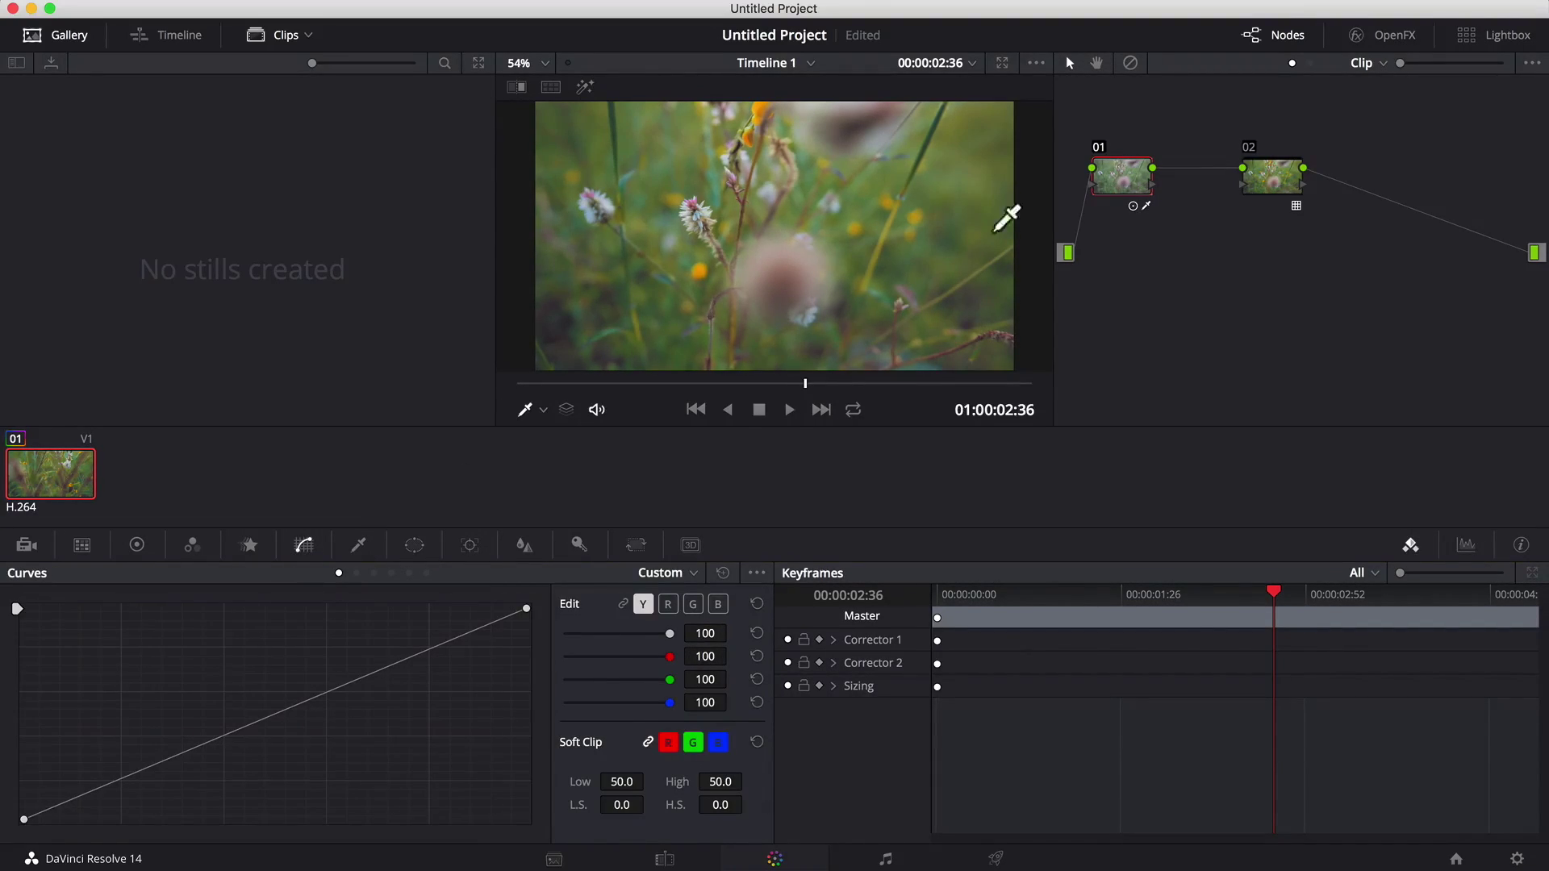
Try a Splitter node on the link after node 02 with its luma curve pulled down, and delete the node.
{"action": "right_click", "coordinate": [1362, 228]}
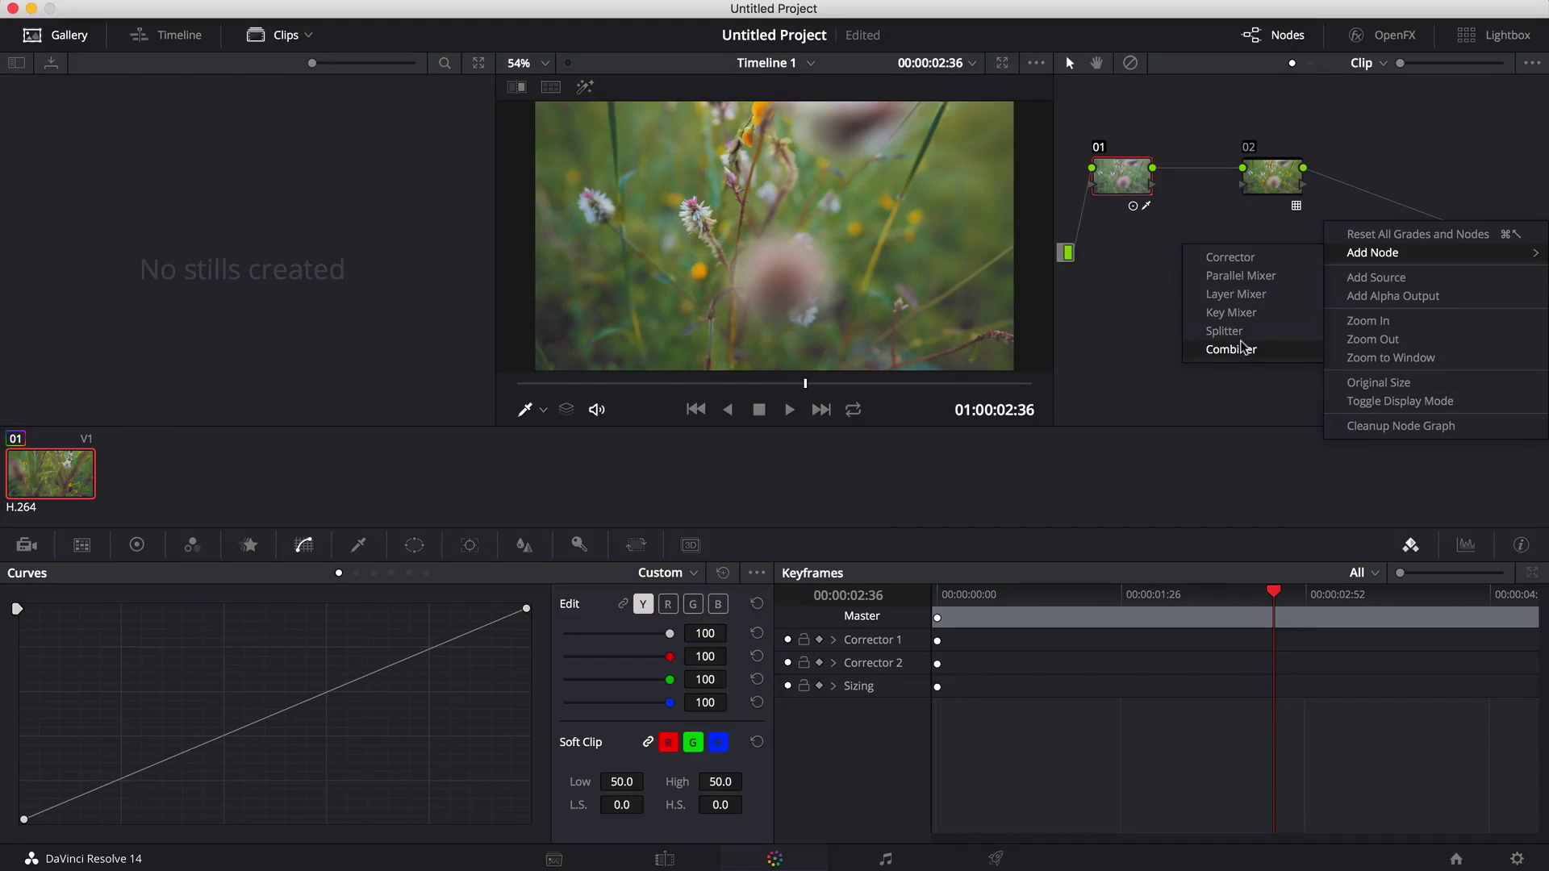
{"action": "left_click", "coordinate": [1227, 331]}
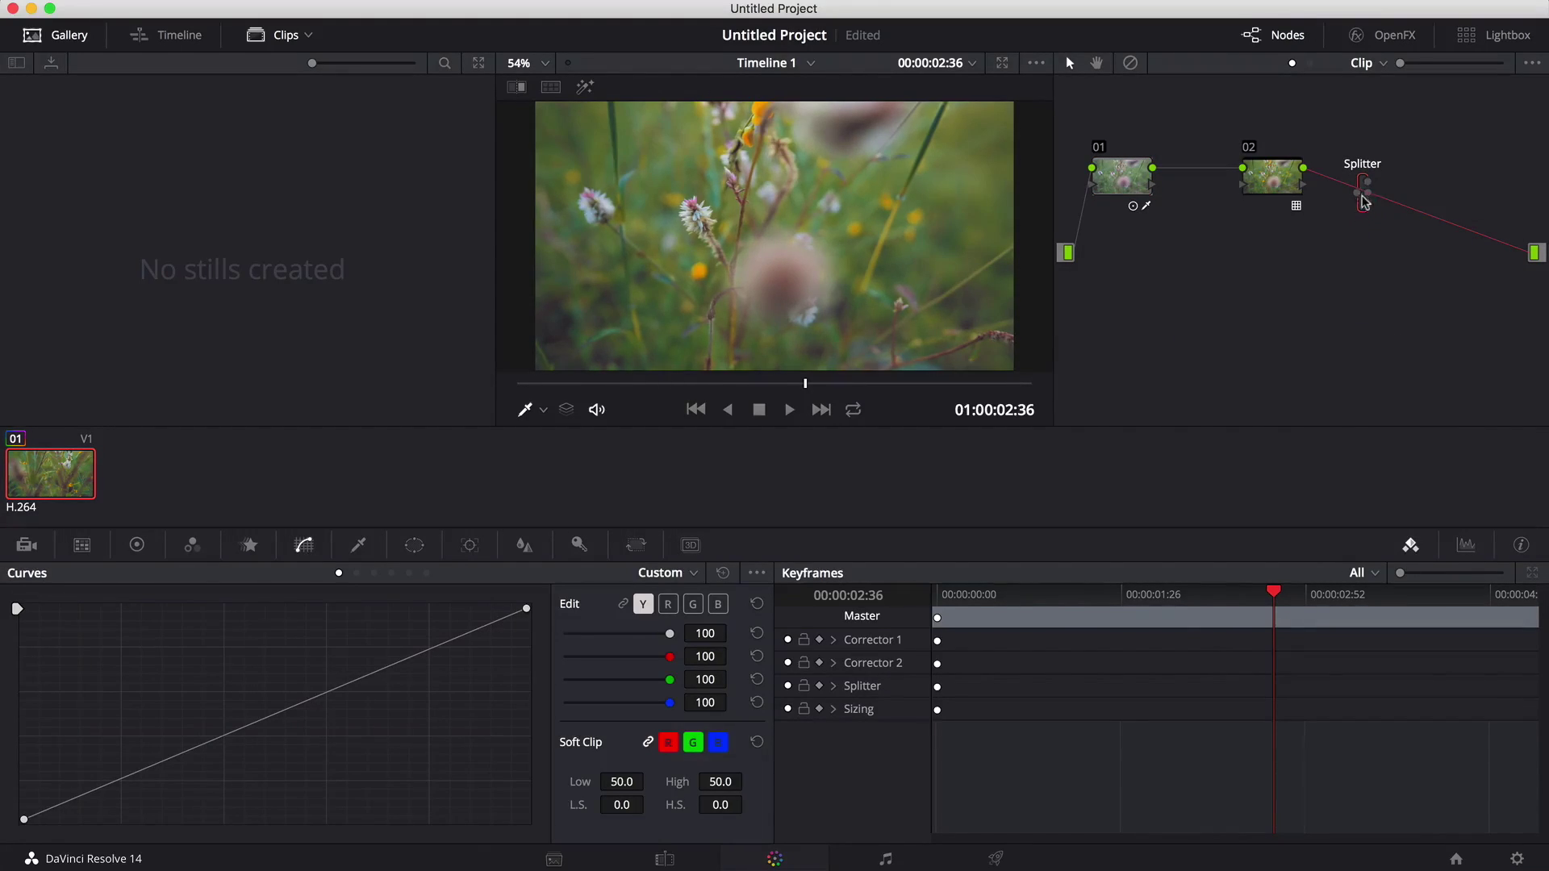
{"action": "left_click_drag", "start_coordinate": [1364, 202], "coordinate": [1382, 199]}
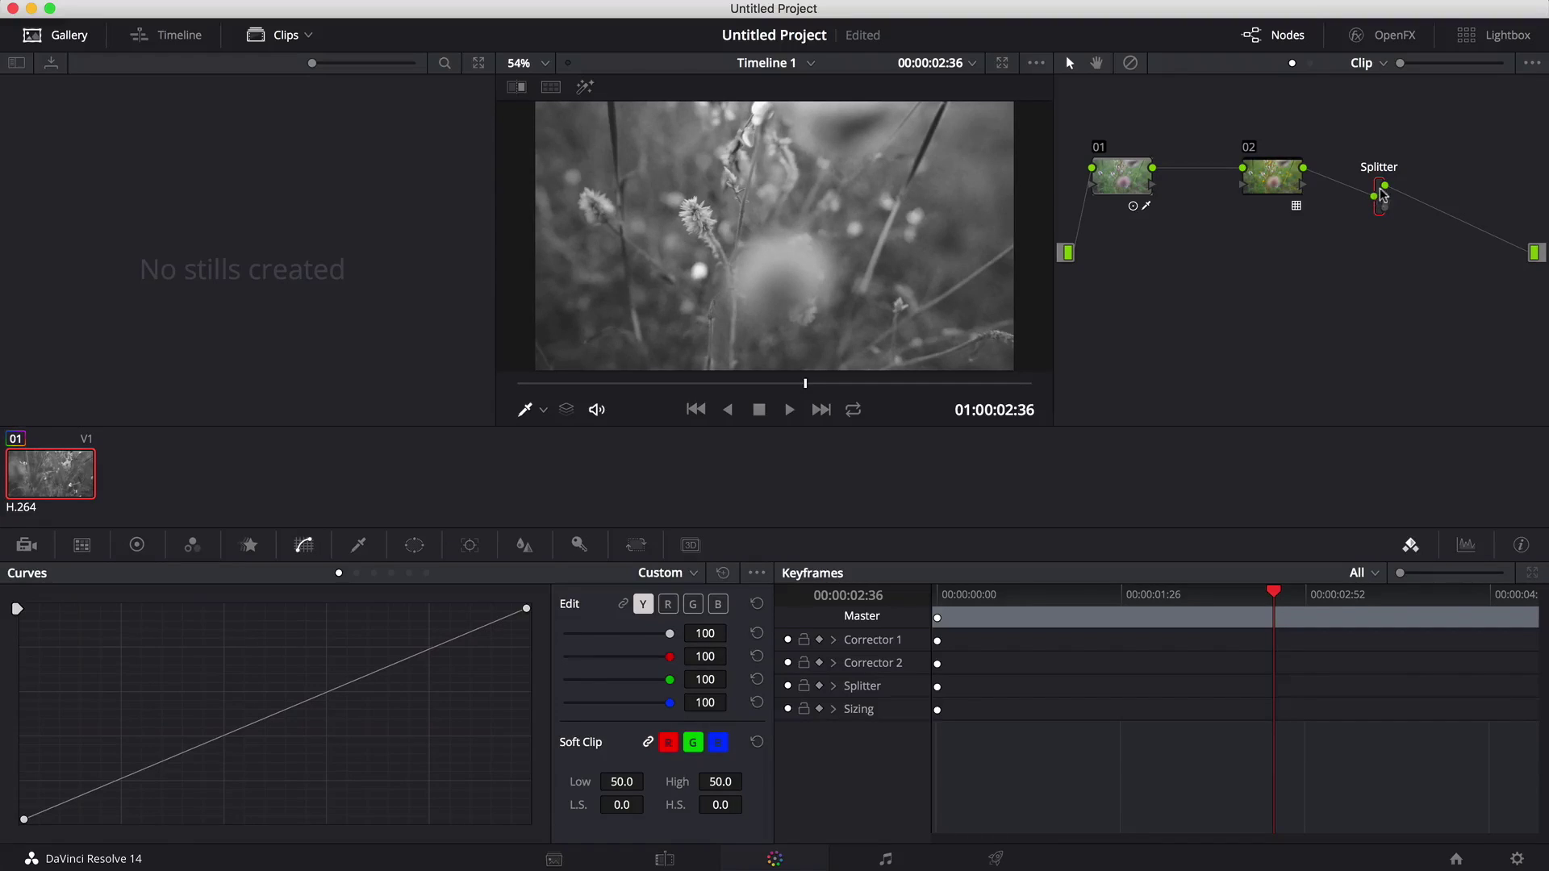
{"action": "left_click_drag", "start_coordinate": [309, 700], "coordinate": [360, 754]}
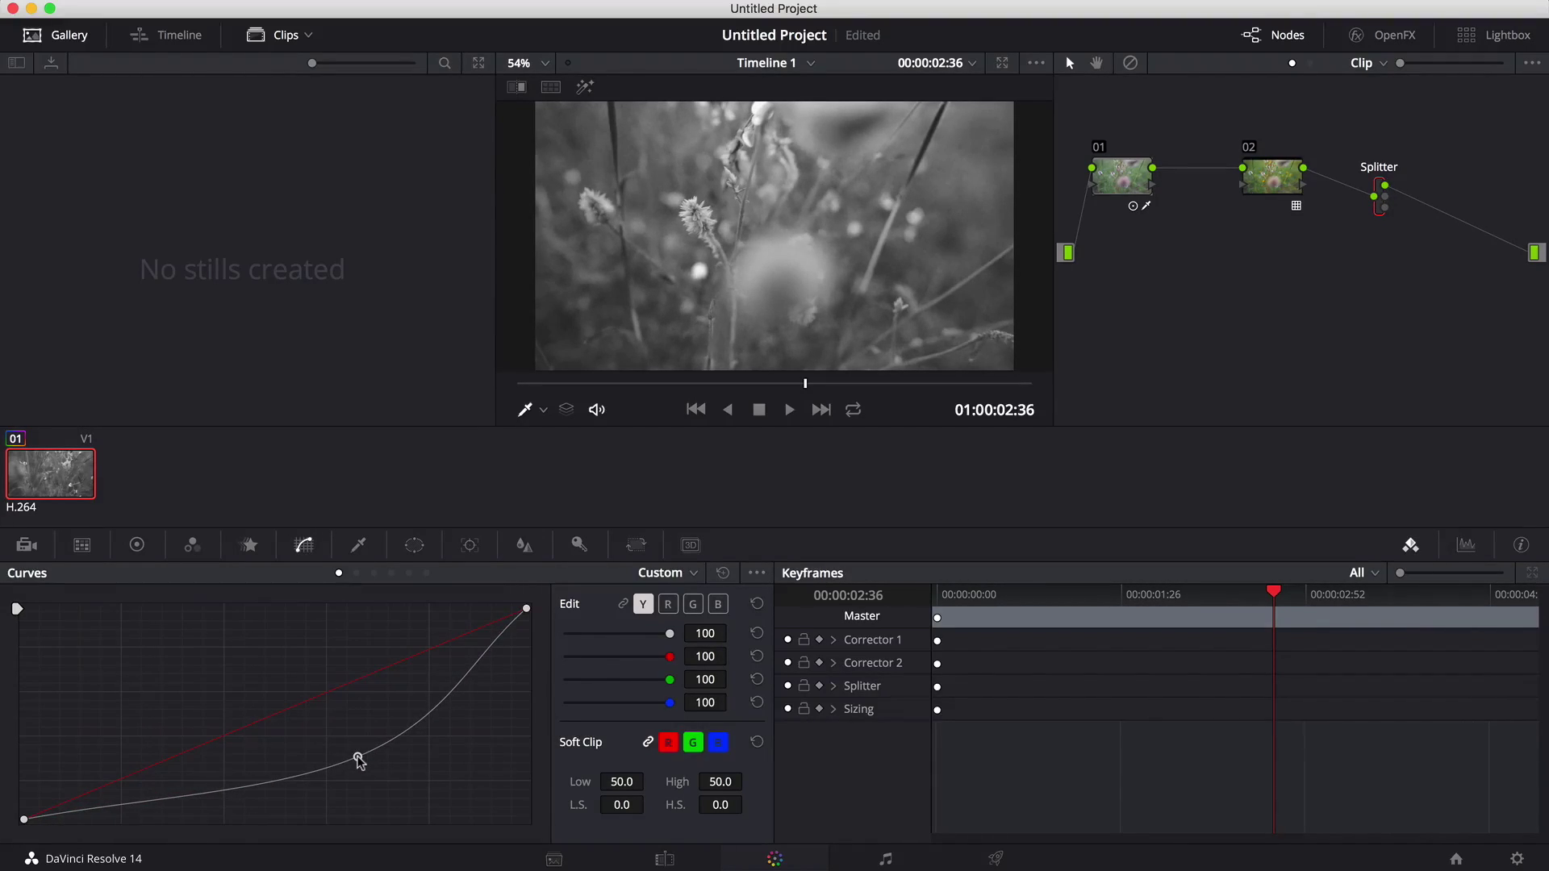
{"action": "key", "text": "Delete"}
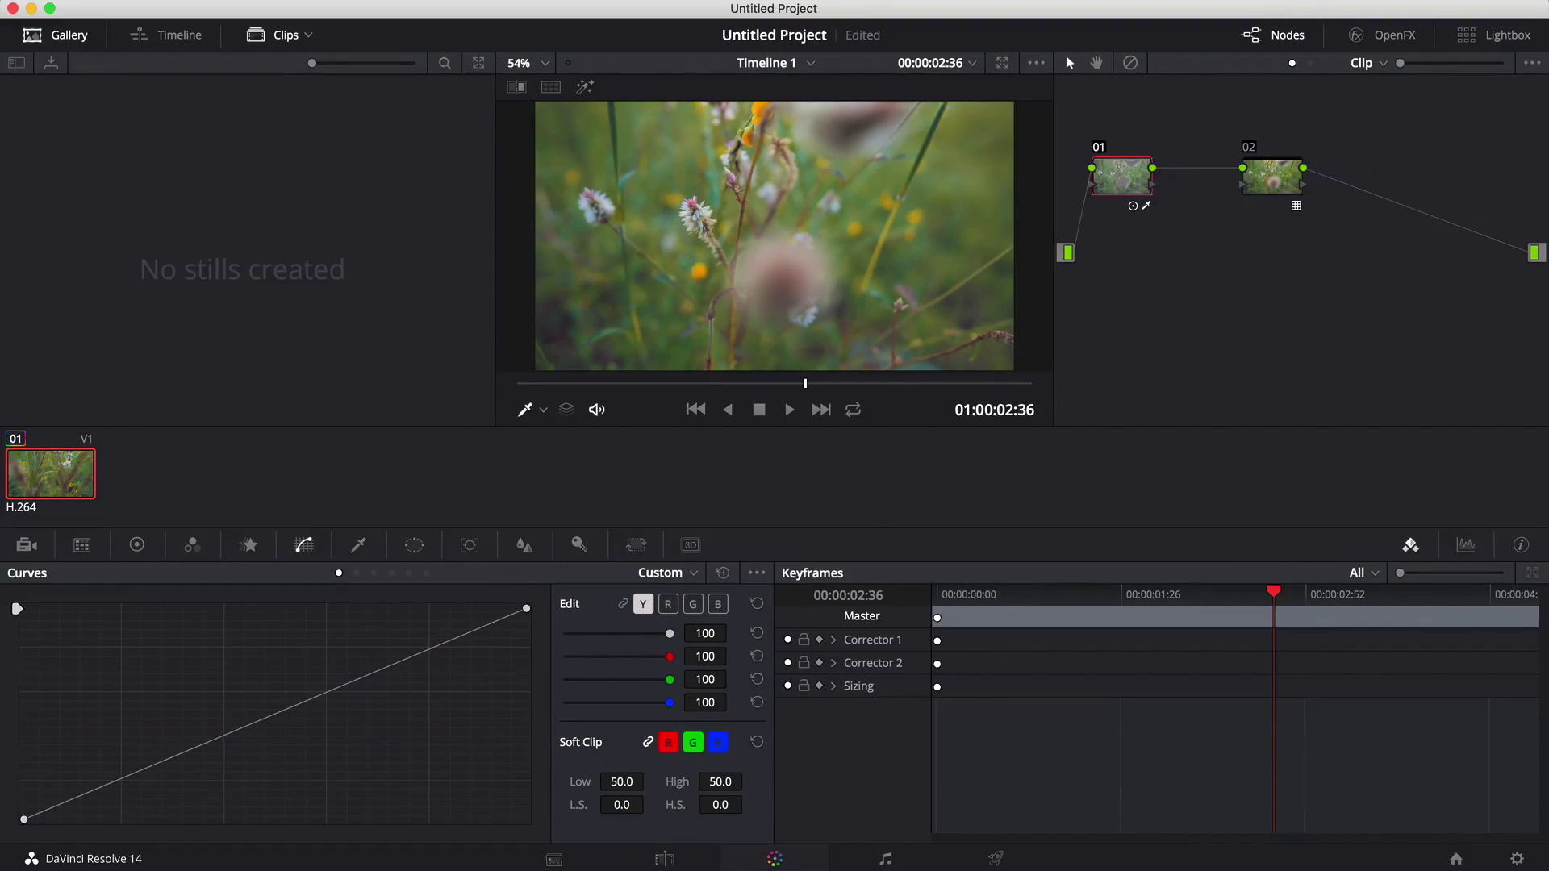
On the Edit page, move the playhead to 01:00:03:11 and browse the titles and video transitions.
{"action": "left_click", "coordinate": [775, 860]}
{"action": "left_click", "coordinate": [665, 859]}
{"action": "left_click_drag", "start_coordinate": [726, 510], "coordinate": [764, 510]}
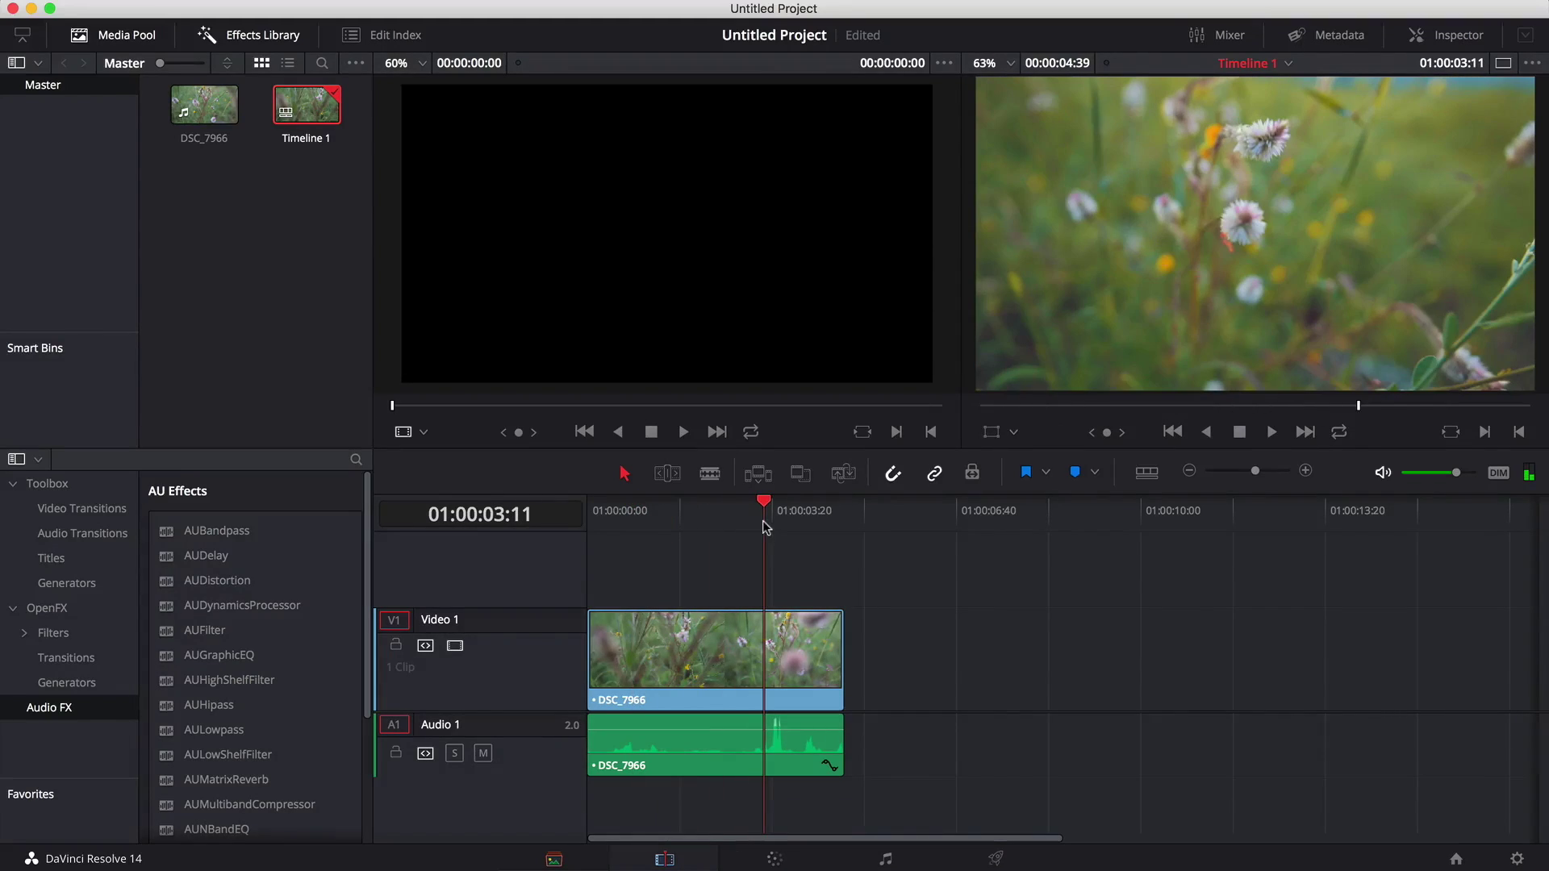
{"action": "left_click", "coordinate": [69, 555]}
{"action": "left_click", "coordinate": [80, 508]}
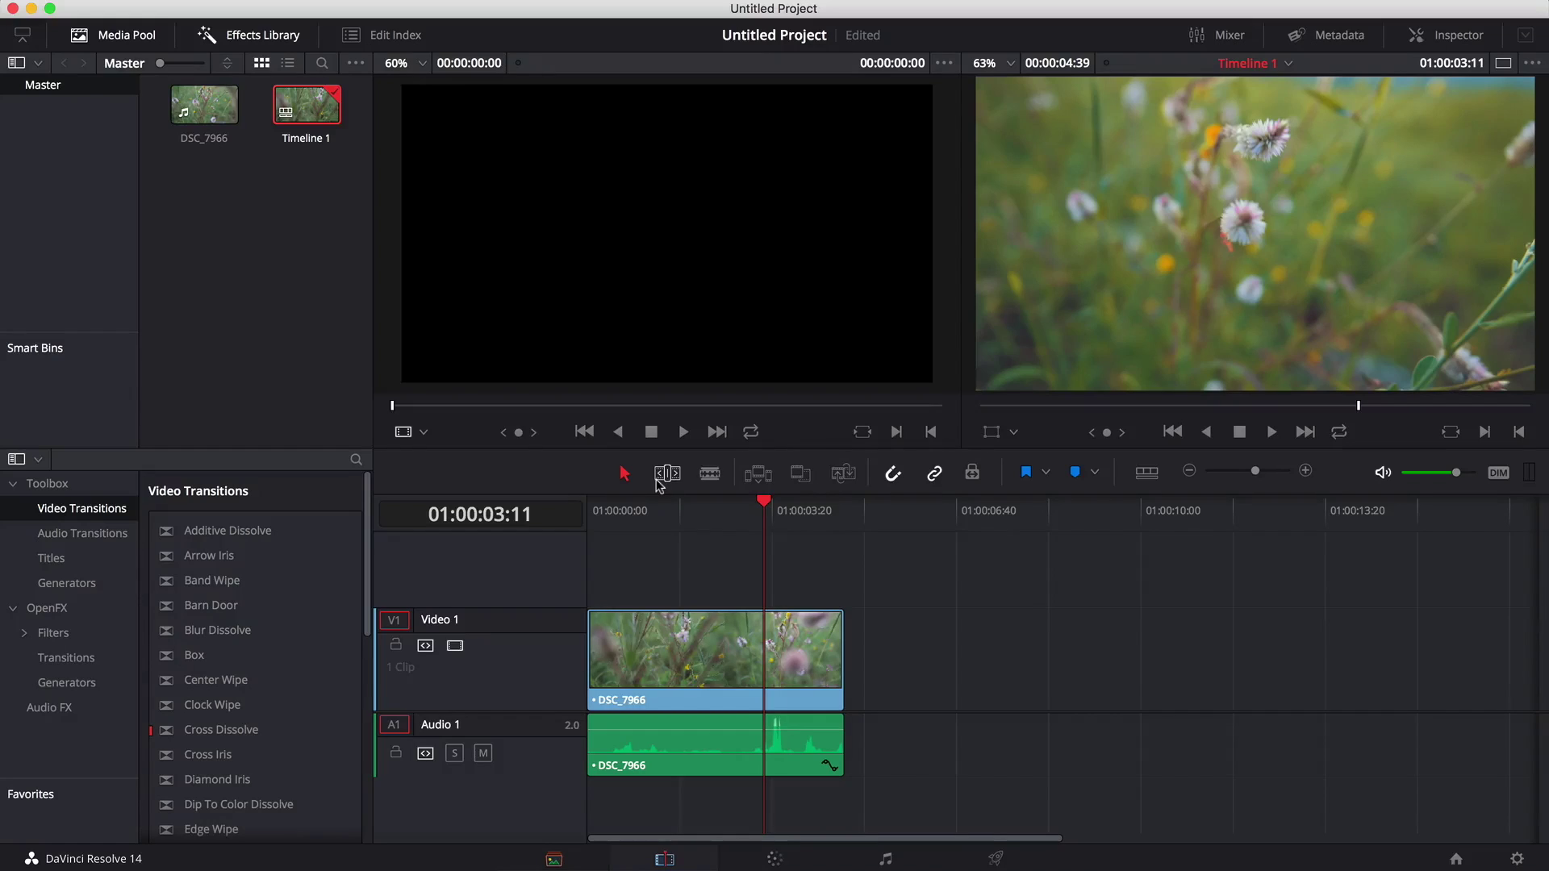
Activate the trim edit mode, and visit the Color and Fairlight pages.
{"action": "left_click", "coordinate": [667, 474]}
{"action": "left_click", "coordinate": [774, 860]}
{"action": "left_click", "coordinate": [887, 860]}
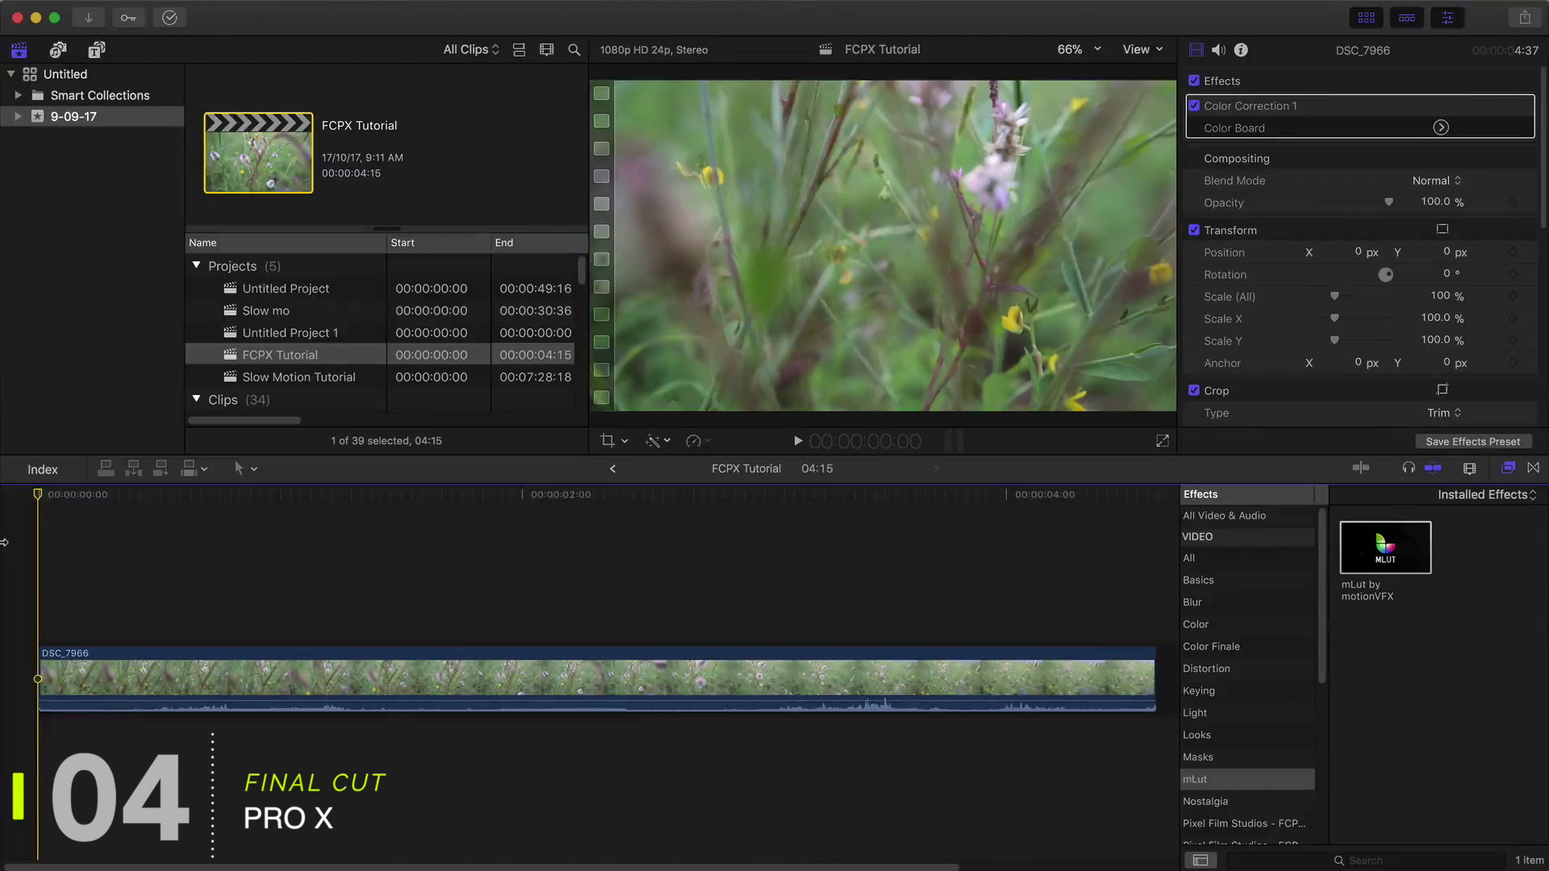
In Final Cut Pro X, apply a second Color Correction effect to the DSC_7966 clip and turn off Color Correction 1.
{"action": "left_click", "coordinate": [1259, 518]}
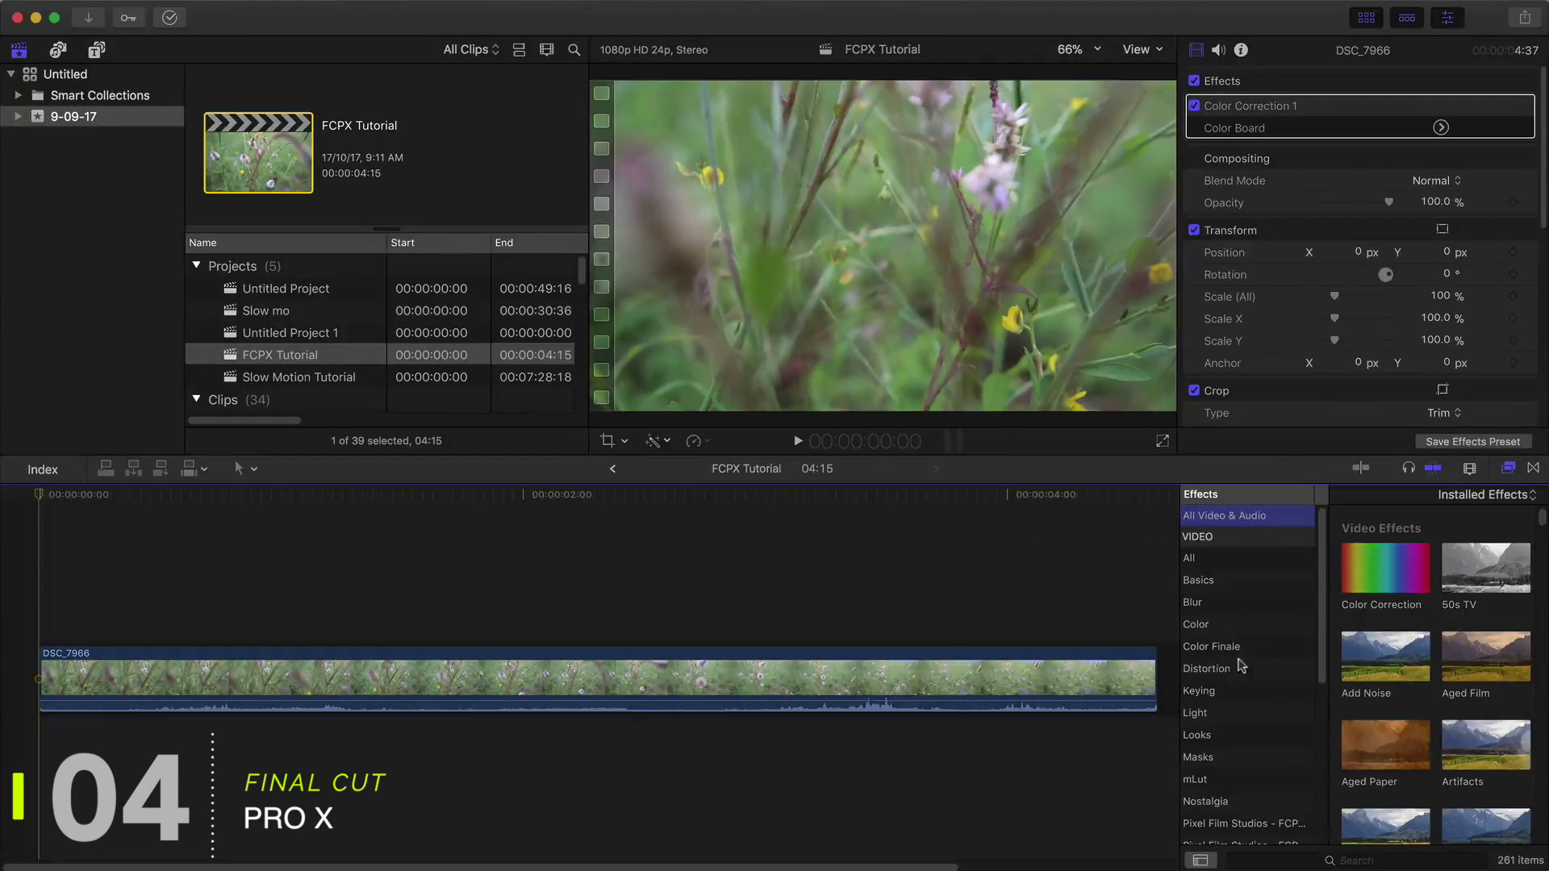
{"action": "scroll", "coordinate": [1251, 686], "scroll_direction": "down", "scroll_amount": 5}
{"action": "left_click", "coordinate": [1217, 681]}
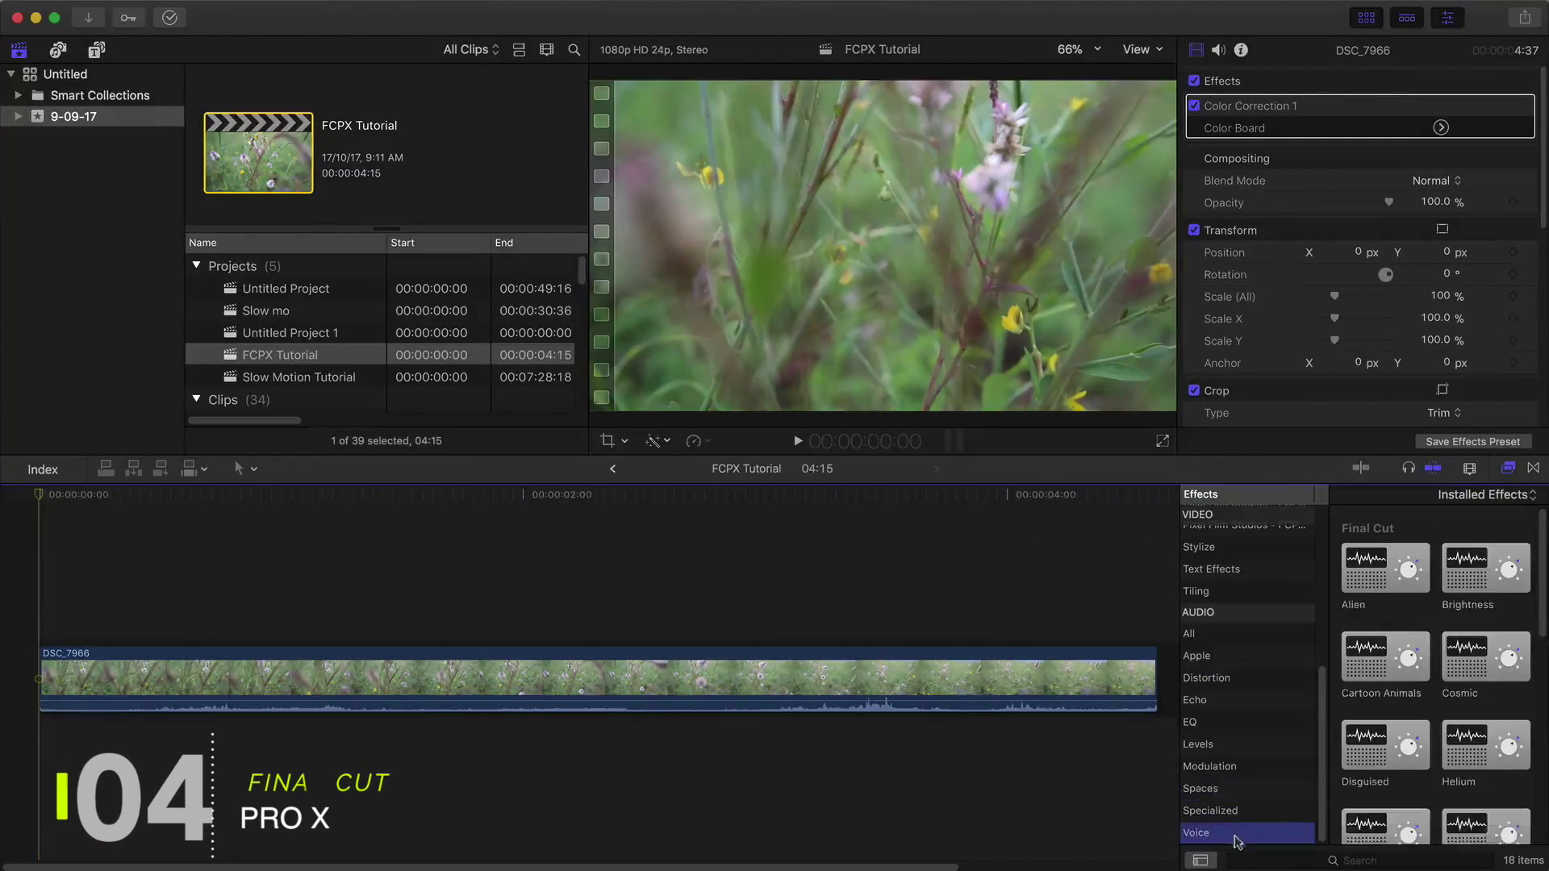
{"action": "scroll", "coordinate": [1219, 662], "scroll_direction": "up", "scroll_amount": 5}
{"action": "left_click", "coordinate": [1207, 557]}
{"action": "left_click_drag", "start_coordinate": [1394, 559], "coordinate": [883, 670]}
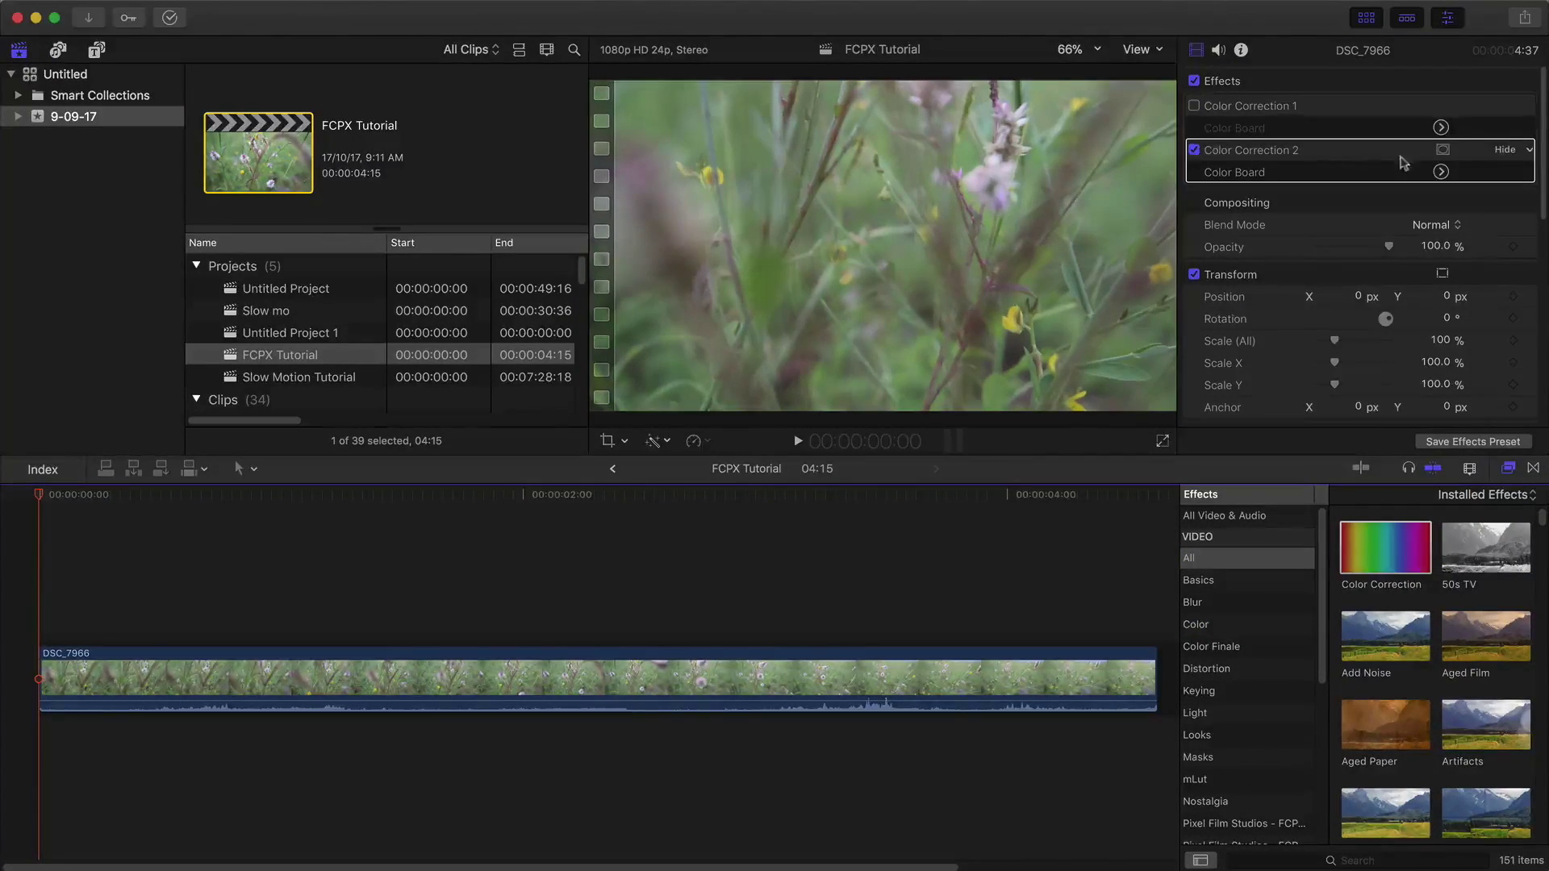
In Color Correction 2's exposure settings, set Shadows to -6% and Highlights to 5%, and raise the Midtones slightly.
{"action": "left_click", "coordinate": [1441, 172]}
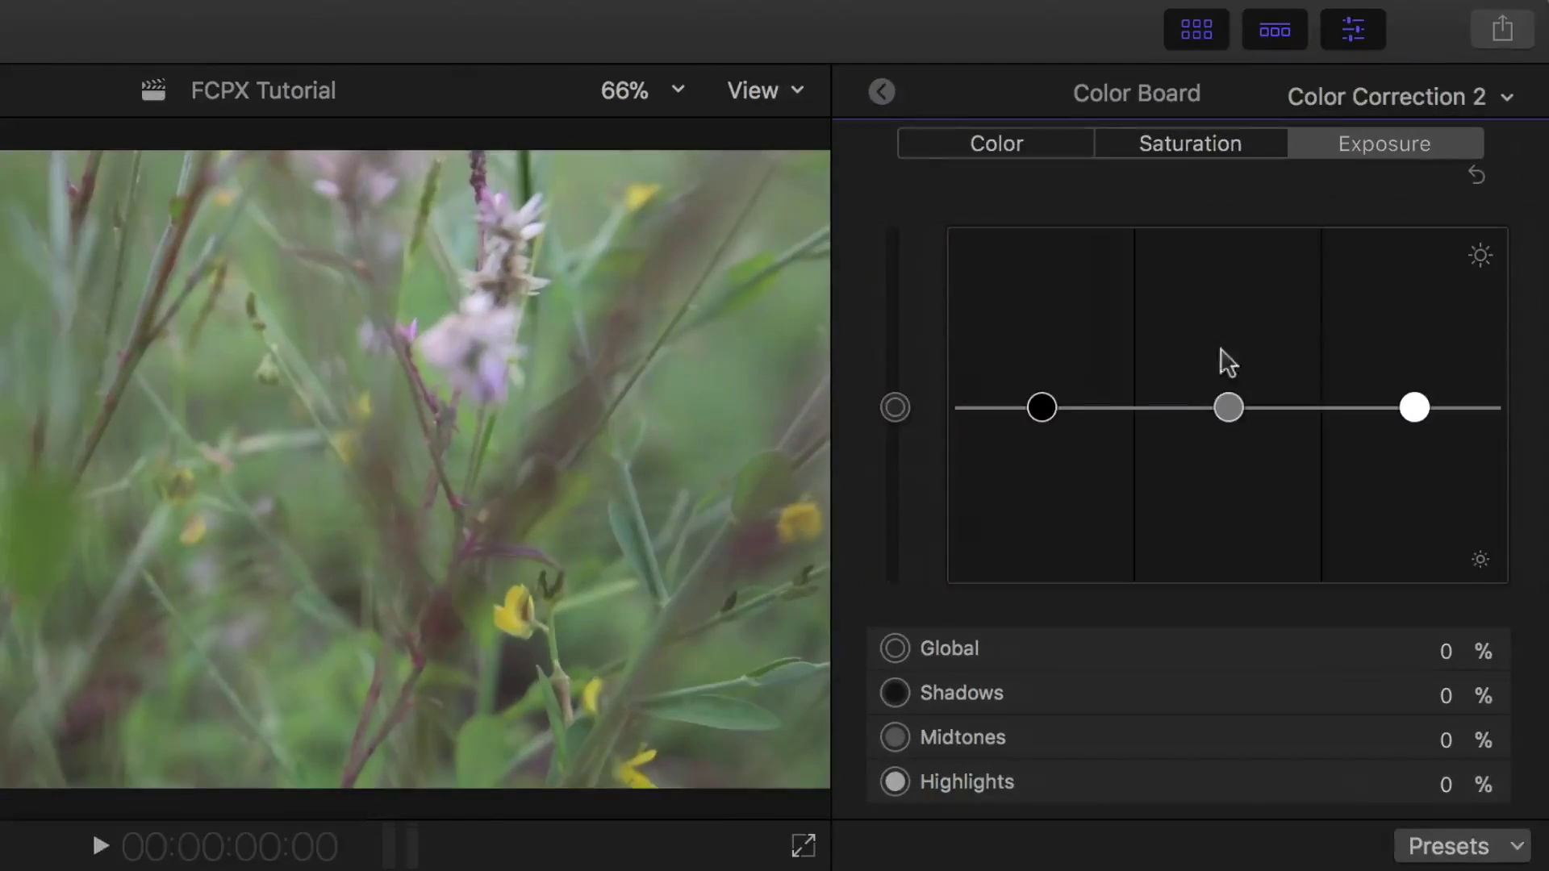
{"action": "left_click_drag", "start_coordinate": [1041, 409], "coordinate": [1041, 418]}
{"action": "left_click_drag", "start_coordinate": [1415, 407], "coordinate": [1412, 398]}
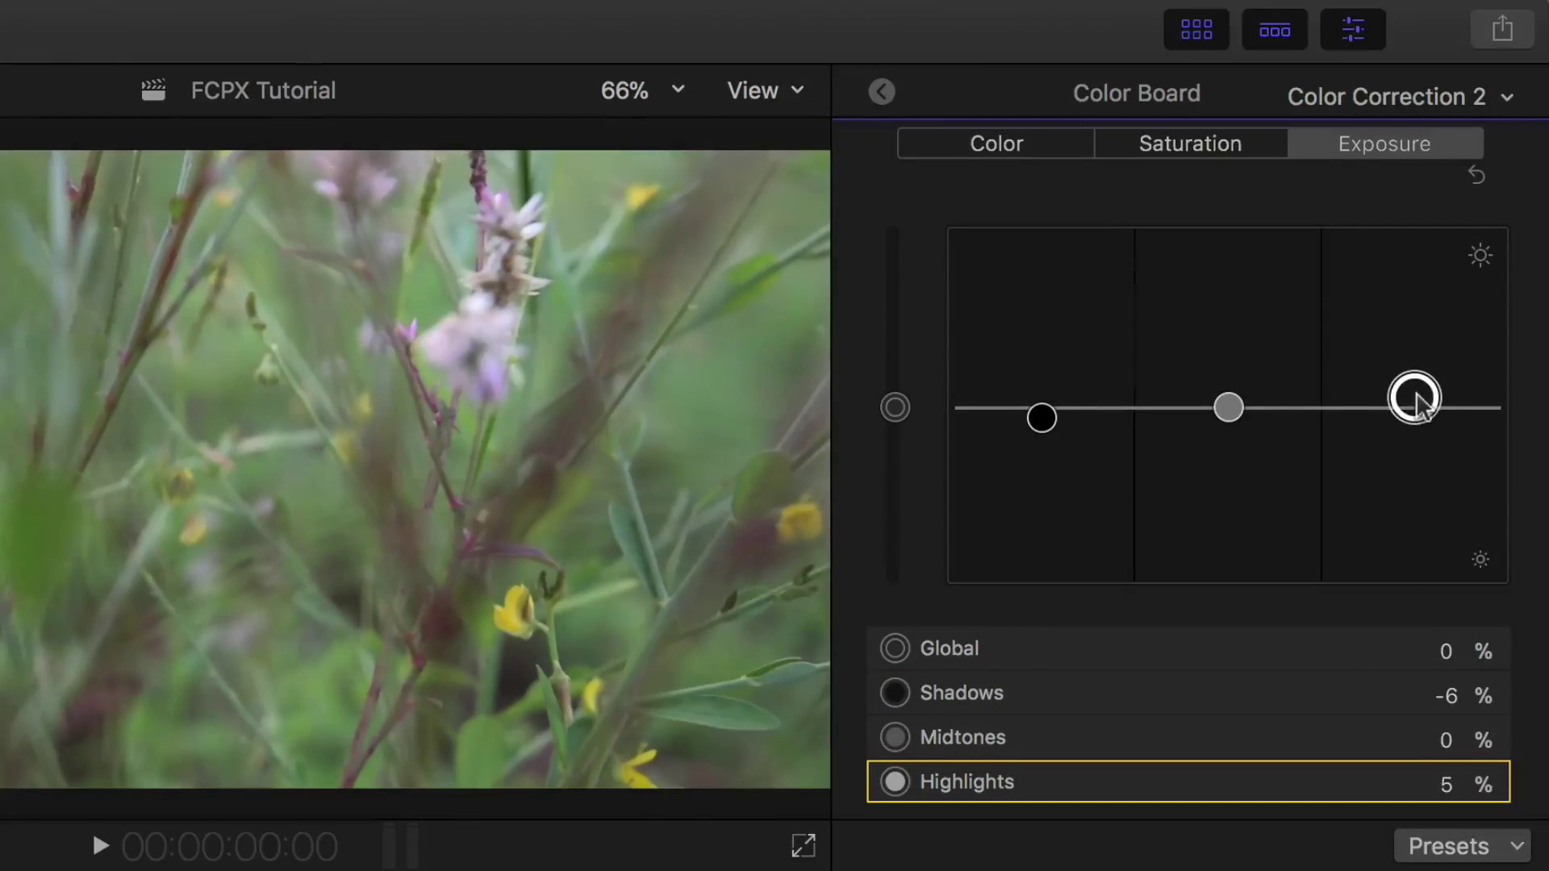
{"action": "mouse_move", "coordinate": [1228, 407]}
{"action": "left_mouse_down"}
{"action": "mouse_move", "coordinate": [1227, 384]}
{"action": "mouse_move", "coordinate": [1228, 403]}
{"action": "left_mouse_up"}
Raise Color Correction 2's global saturation slightly, leave its Shadows color at 180° and 0%, and exit the Color Board.
{"action": "left_click", "coordinate": [1202, 145]}
{"action": "left_click_drag", "start_coordinate": [894, 408], "coordinate": [895, 396]}
{"action": "left_click", "coordinate": [936, 160]}
{"action": "mouse_move", "coordinate": [1187, 404]}
{"action": "left_mouse_down"}
{"action": "mouse_move", "coordinate": [1193, 380]}
{"action": "mouse_move", "coordinate": [1188, 410]}
{"action": "left_mouse_up"}
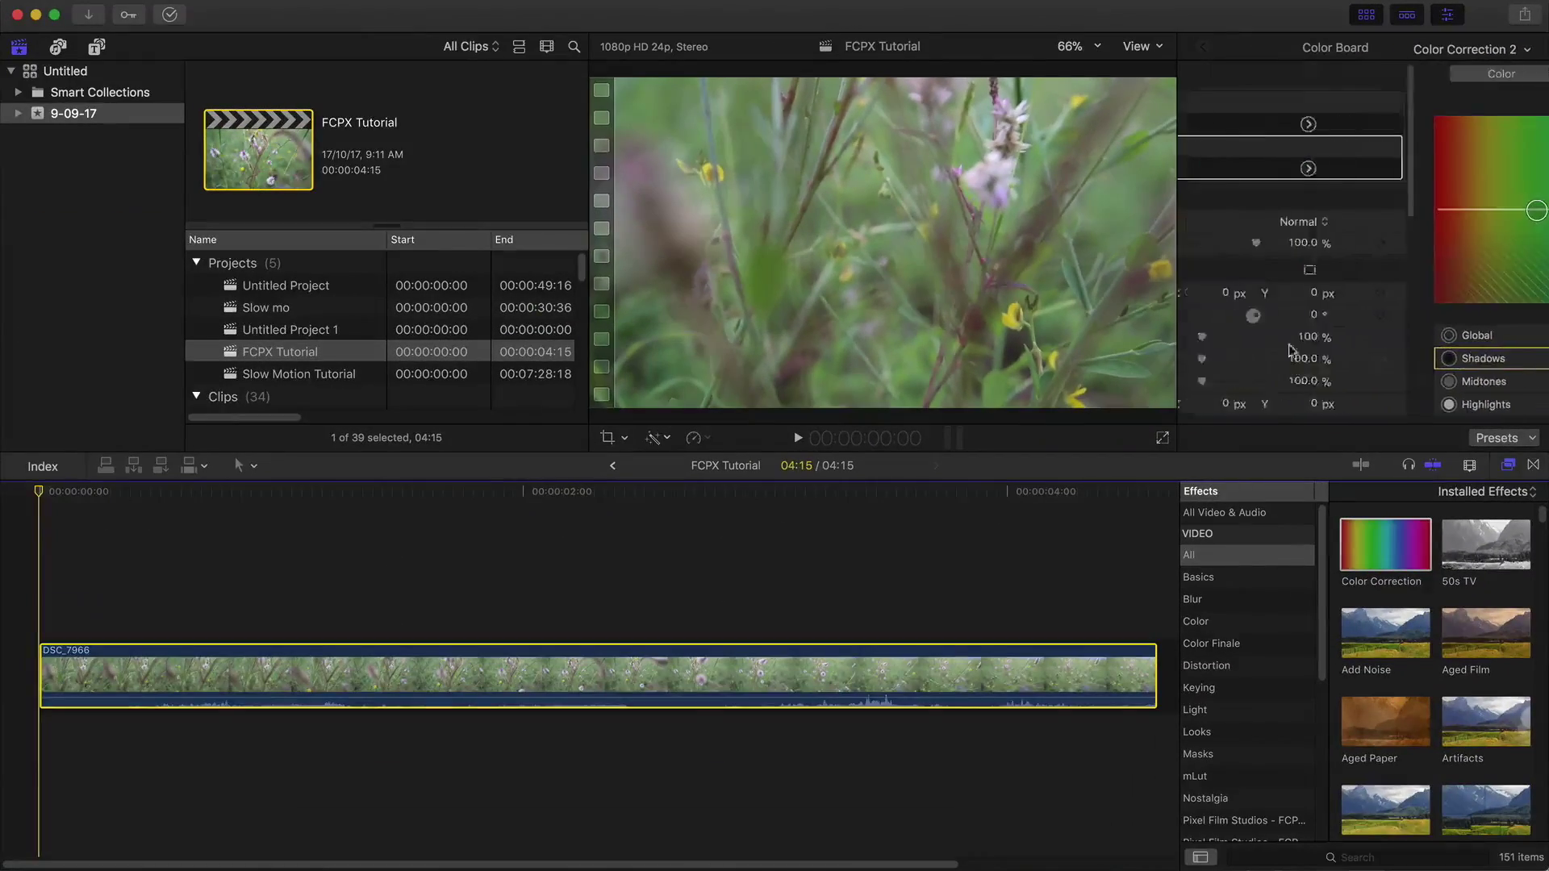
{"action": "left_click", "coordinate": [882, 91]}
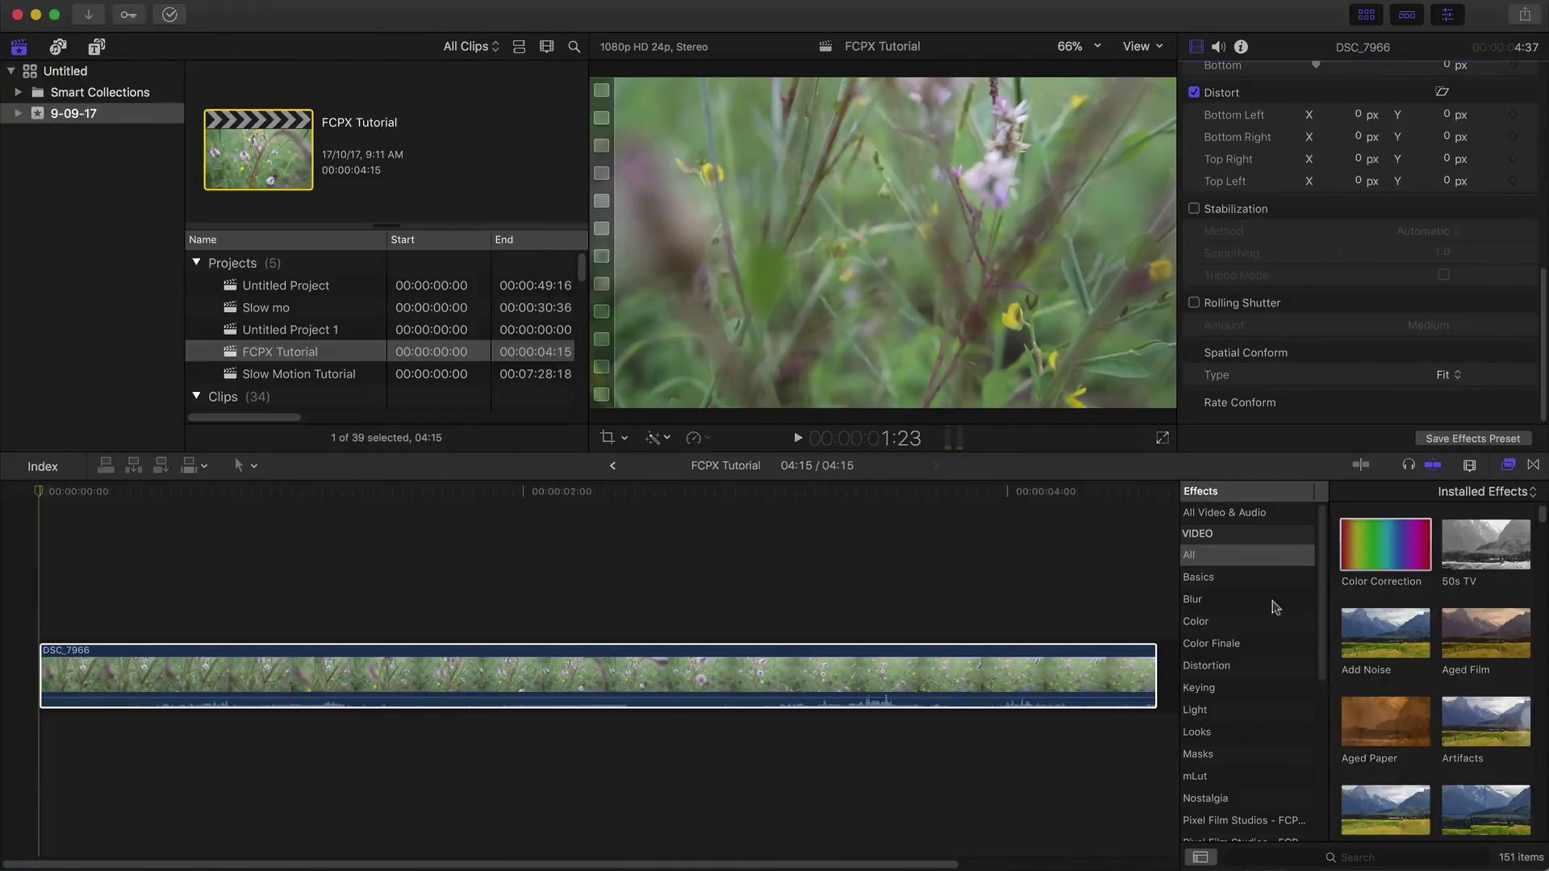
Browse the installed transitions, including Free Fast Pan Transitions, Free Smooth Zooms 2, Movements and mTransition Zoom vol2, and return to all transitions.
{"action": "left_click", "coordinate": [1239, 514]}
{"action": "left_click", "coordinate": [1534, 468]}
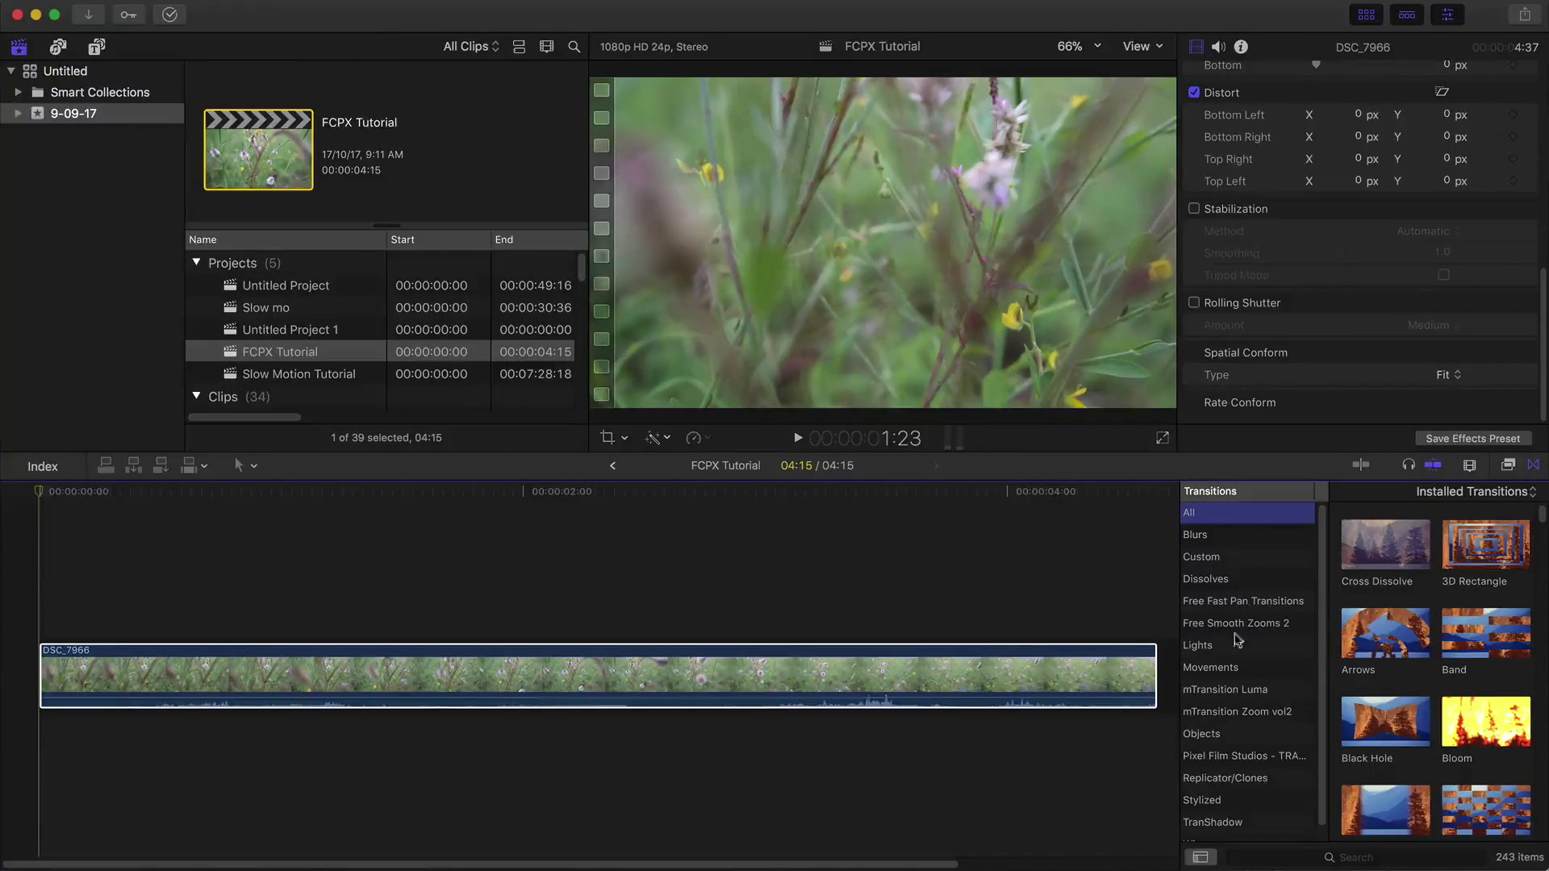
{"action": "left_click", "coordinate": [1283, 606]}
{"action": "left_click", "coordinate": [1283, 621]}
{"action": "left_click", "coordinate": [1266, 674]}
{"action": "left_click", "coordinate": [1263, 707]}
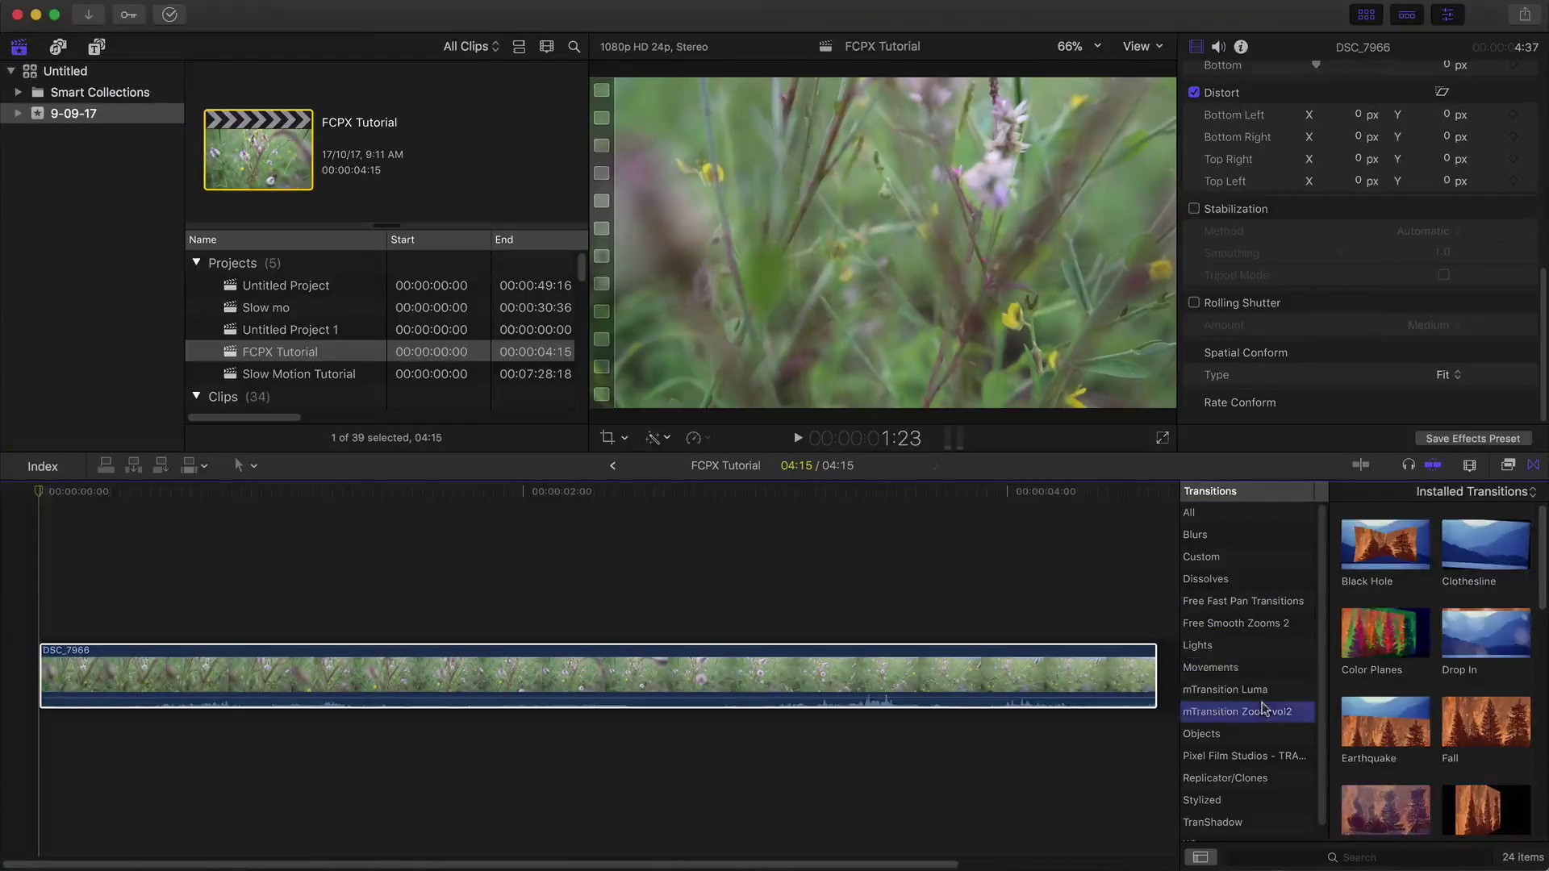
{"action": "left_click", "coordinate": [1222, 515]}
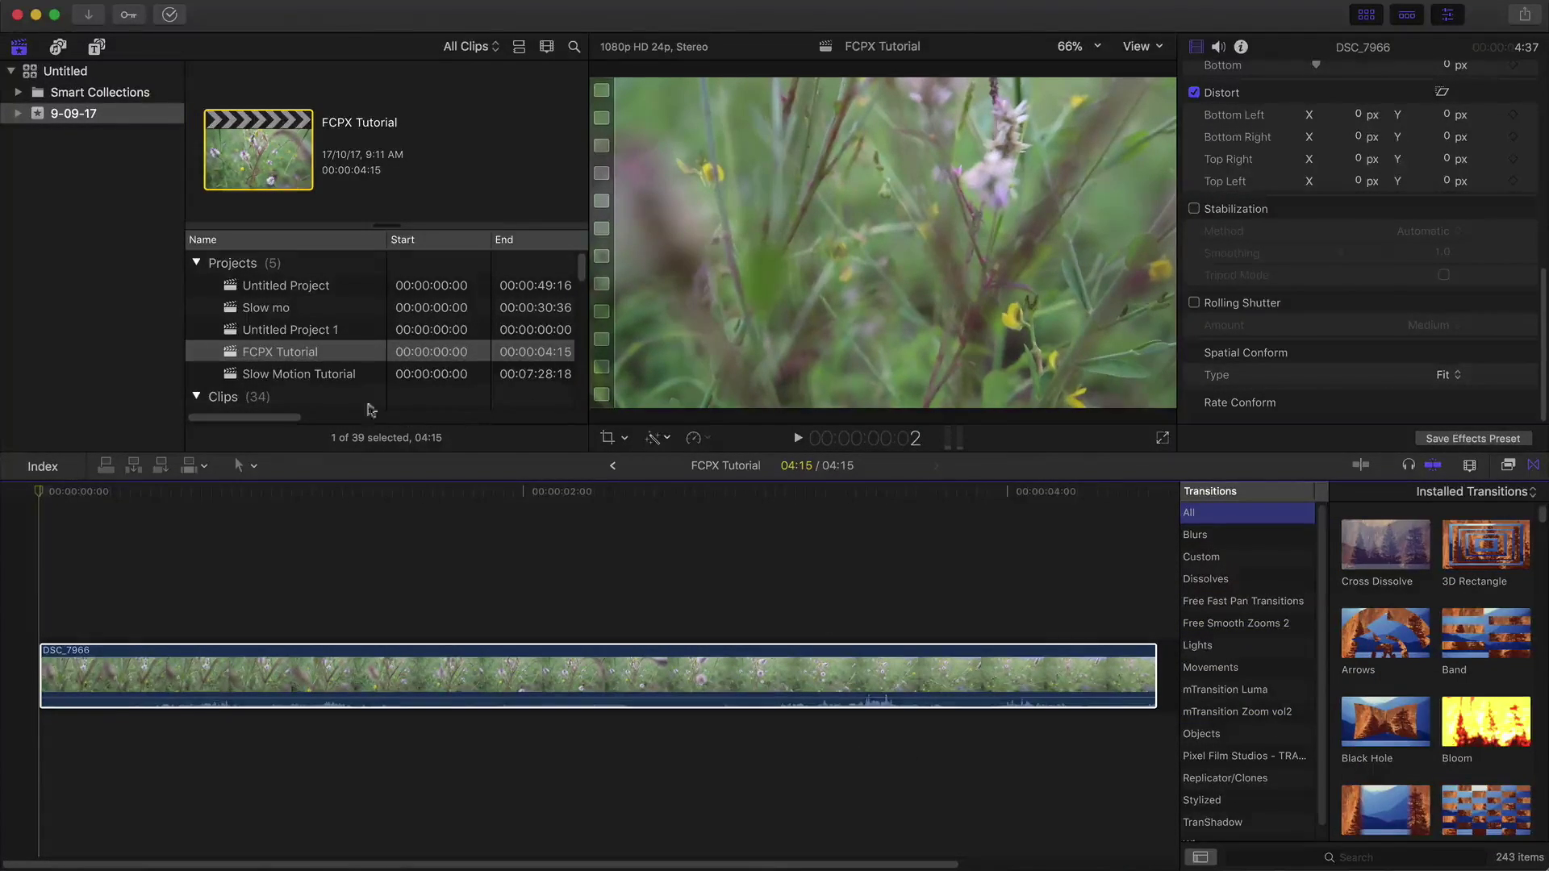
Open the Slow Motion Tutorial project, scrub the timeline to 3:02 and select the flower compound clip under the titles.
{"action": "double_click", "coordinate": [321, 374]}
{"action": "left_click_drag", "start_coordinate": [10, 492], "coordinate": [172, 493]}
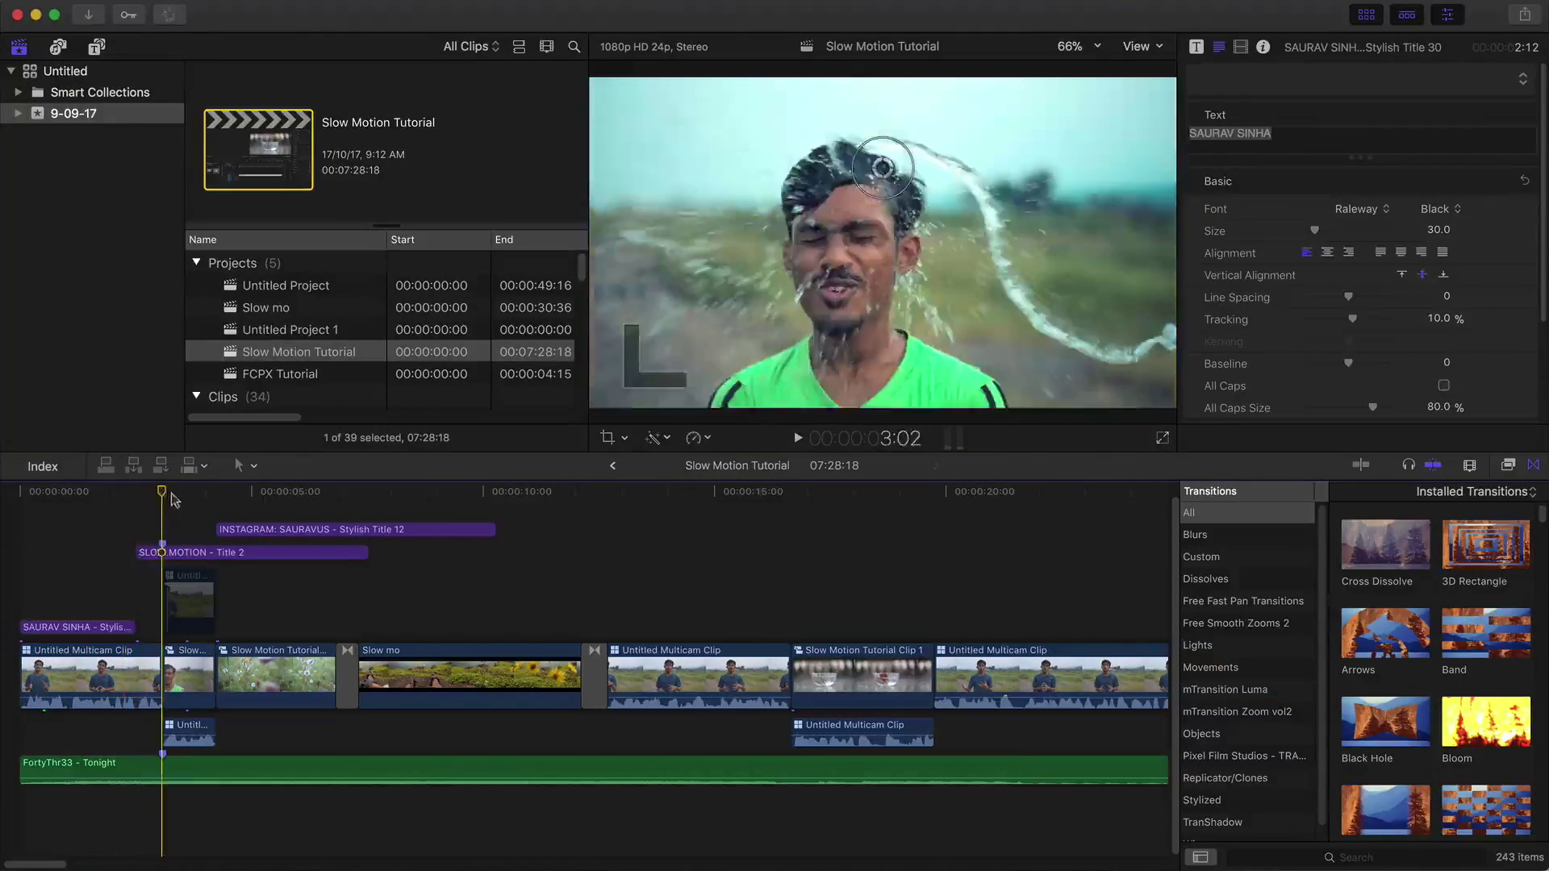
{"action": "left_click", "coordinate": [289, 666]}
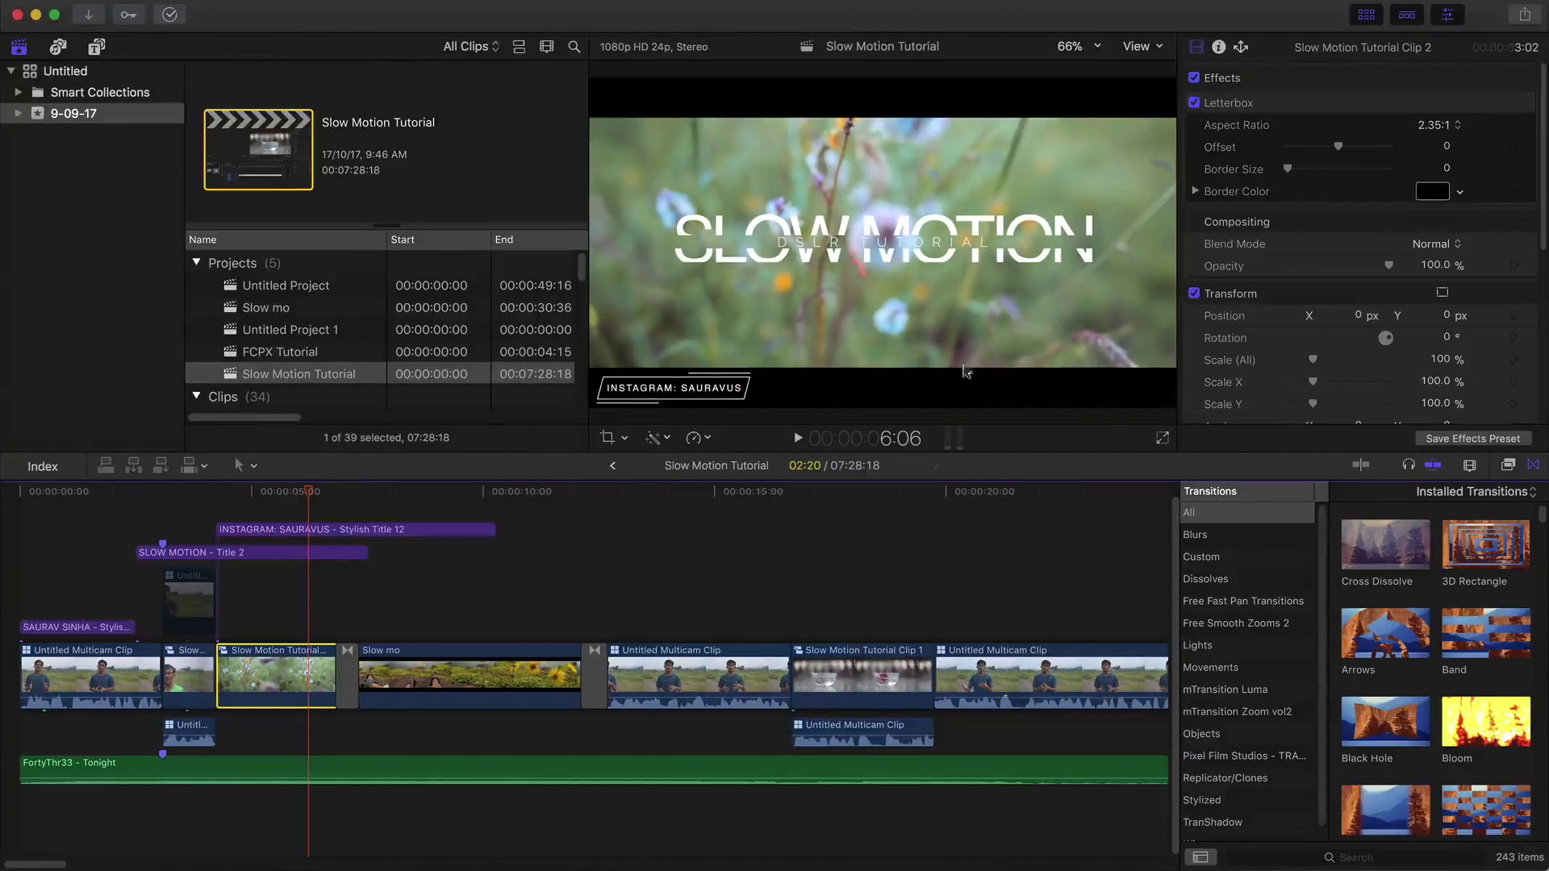
Scrub back over the opening clips, select the SLOW MOTION title and return the playhead to the timeline start.
{"action": "left_click_drag", "start_coordinate": [307, 498], "coordinate": [230, 517]}
{"action": "left_click", "coordinate": [198, 553]}
{"action": "key", "text": "Home"}
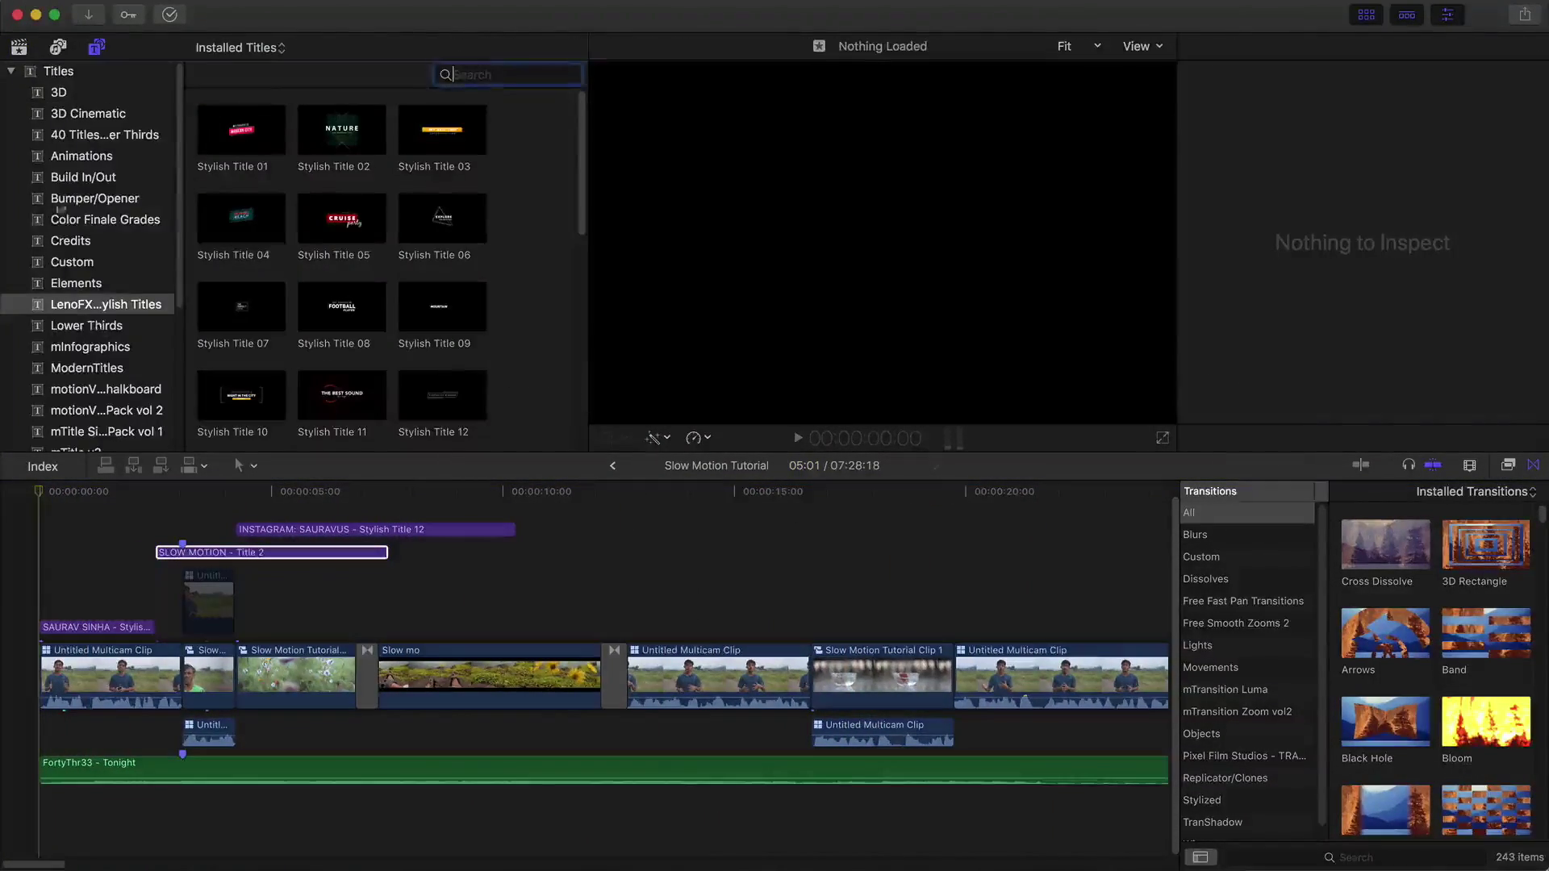
Browse the installed title categories, including Animations and 3D Cinematic, and show the 40 Titles lower thirds group.
{"action": "scroll", "coordinate": [60, 208], "scroll_direction": "down", "scroll_amount": 3}
{"action": "left_click", "coordinate": [105, 298]}
{"action": "scroll", "coordinate": [89, 283], "scroll_direction": "up", "scroll_amount": 3}
{"action": "left_click", "coordinate": [68, 156]}
{"action": "left_click", "coordinate": [71, 115]}
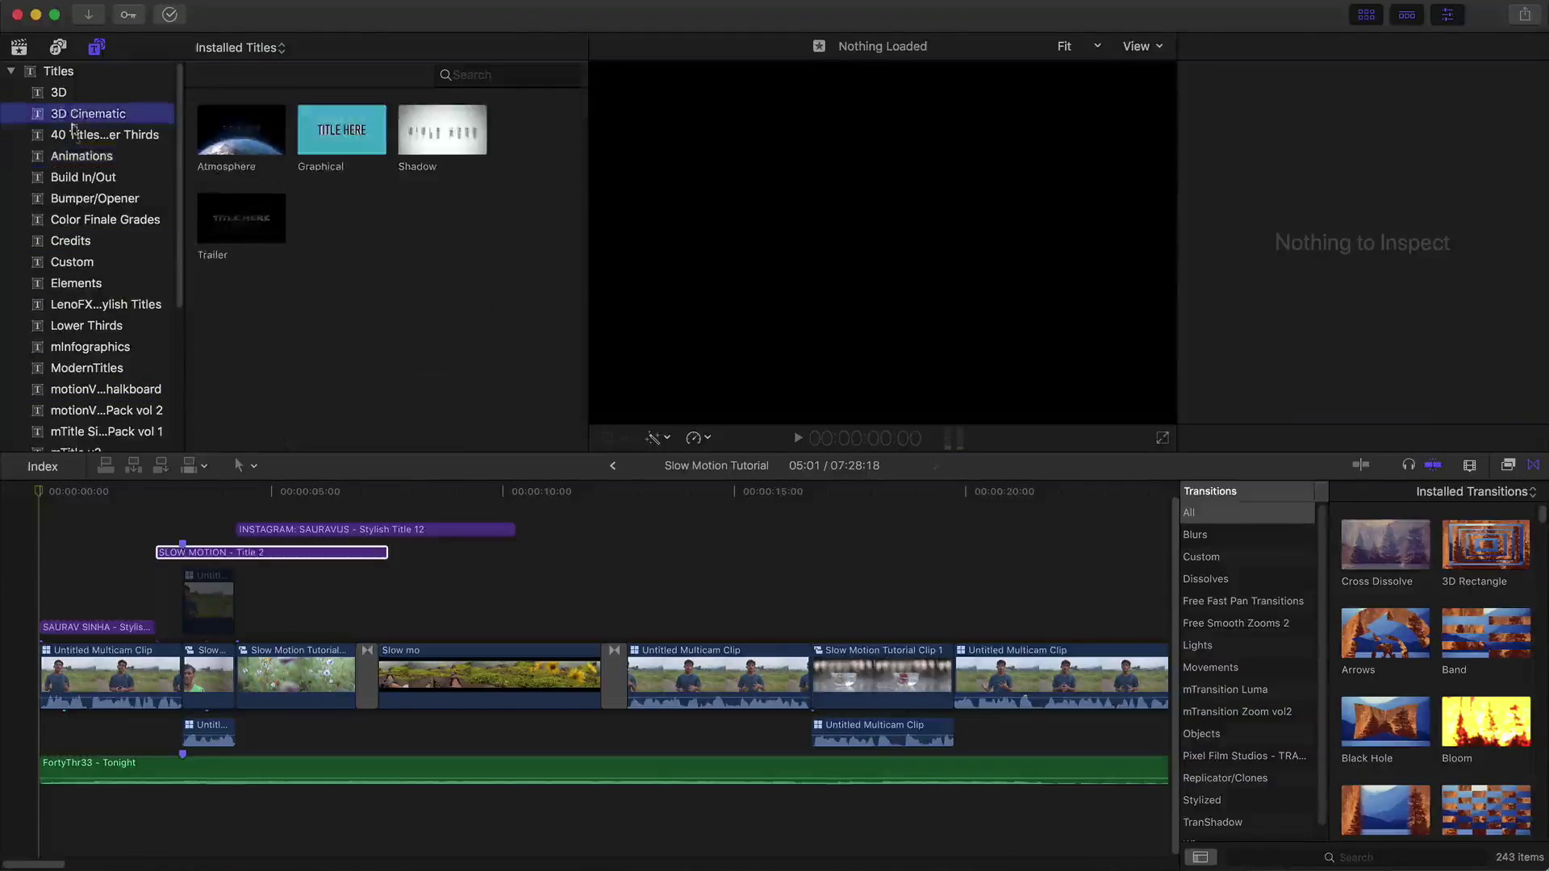
{"action": "left_click", "coordinate": [74, 134]}
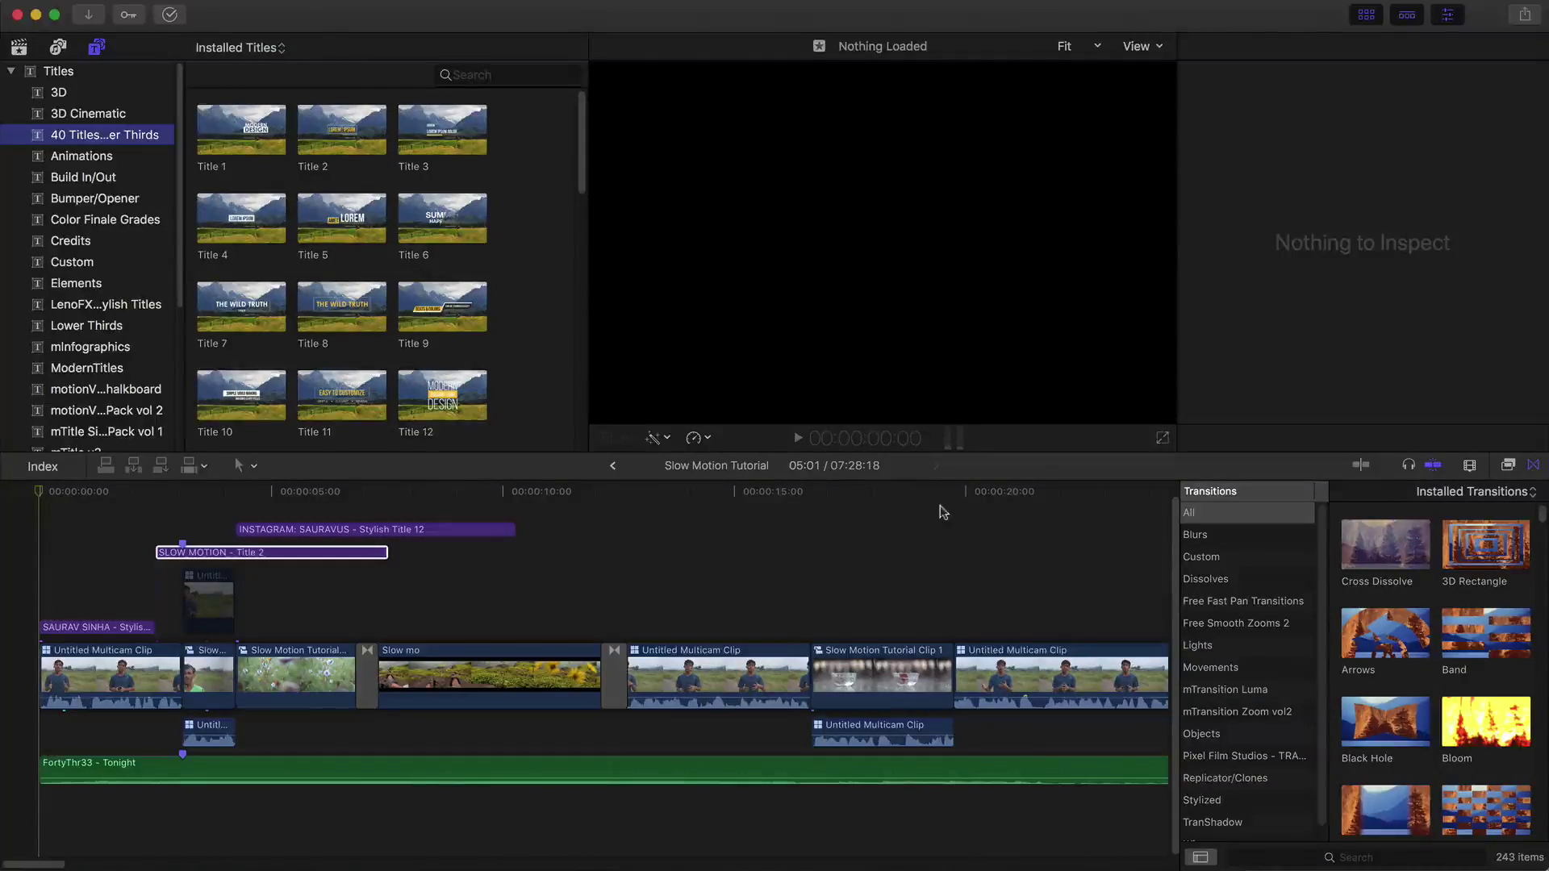
Move the playhead to 10:07 and look through the SLOW MOTION title's title, info and video properties.
{"action": "left_click_drag", "start_coordinate": [33, 494], "coordinate": [509, 495]}
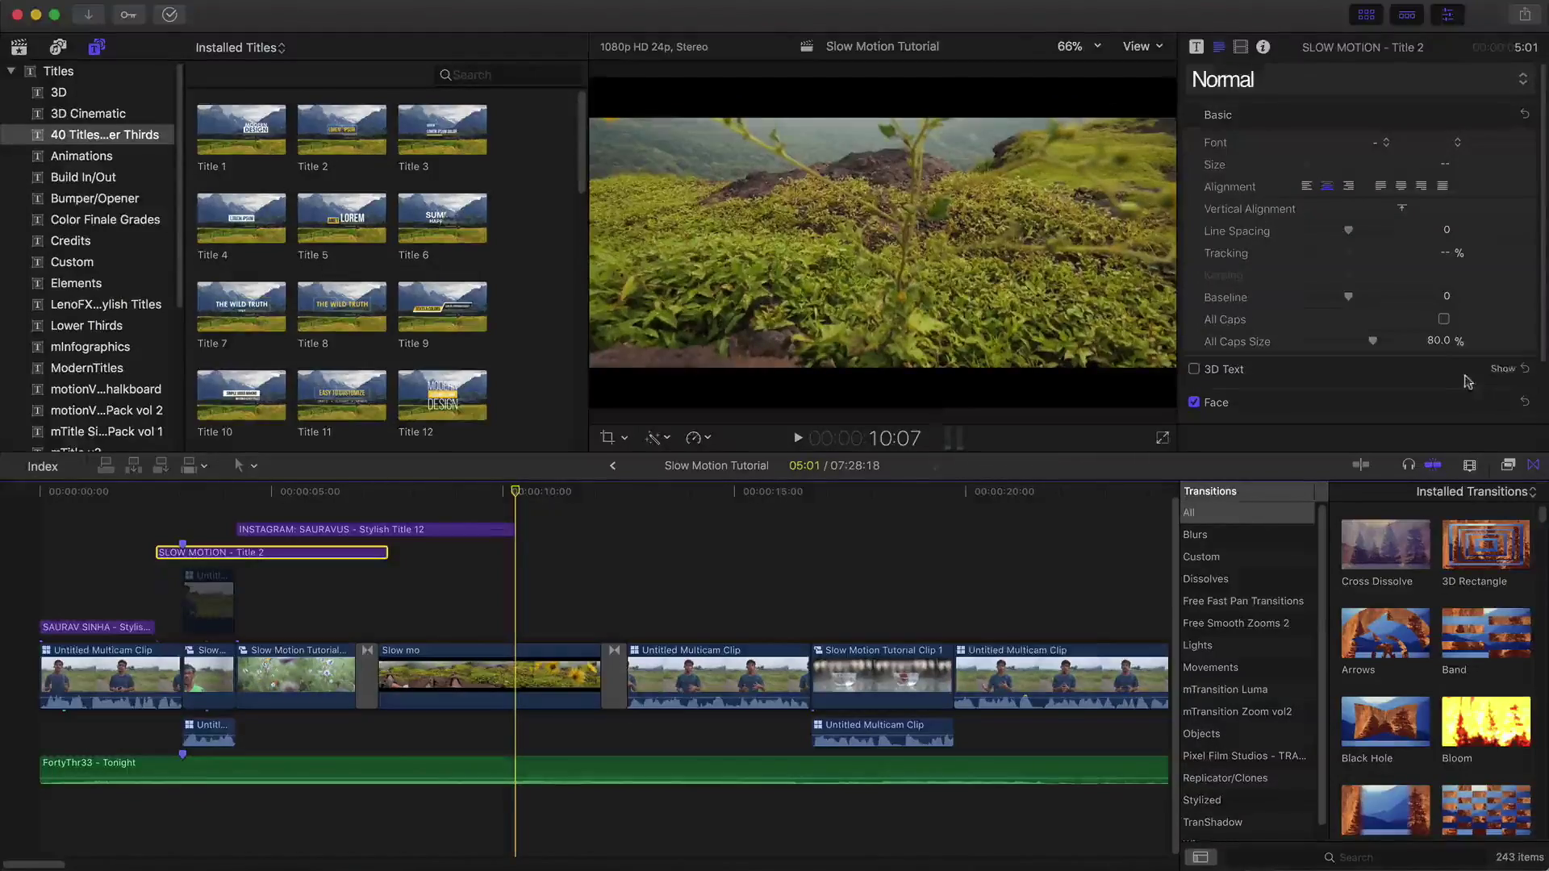
{"action": "left_click", "coordinate": [1196, 48]}
{"action": "left_click", "coordinate": [1262, 47]}
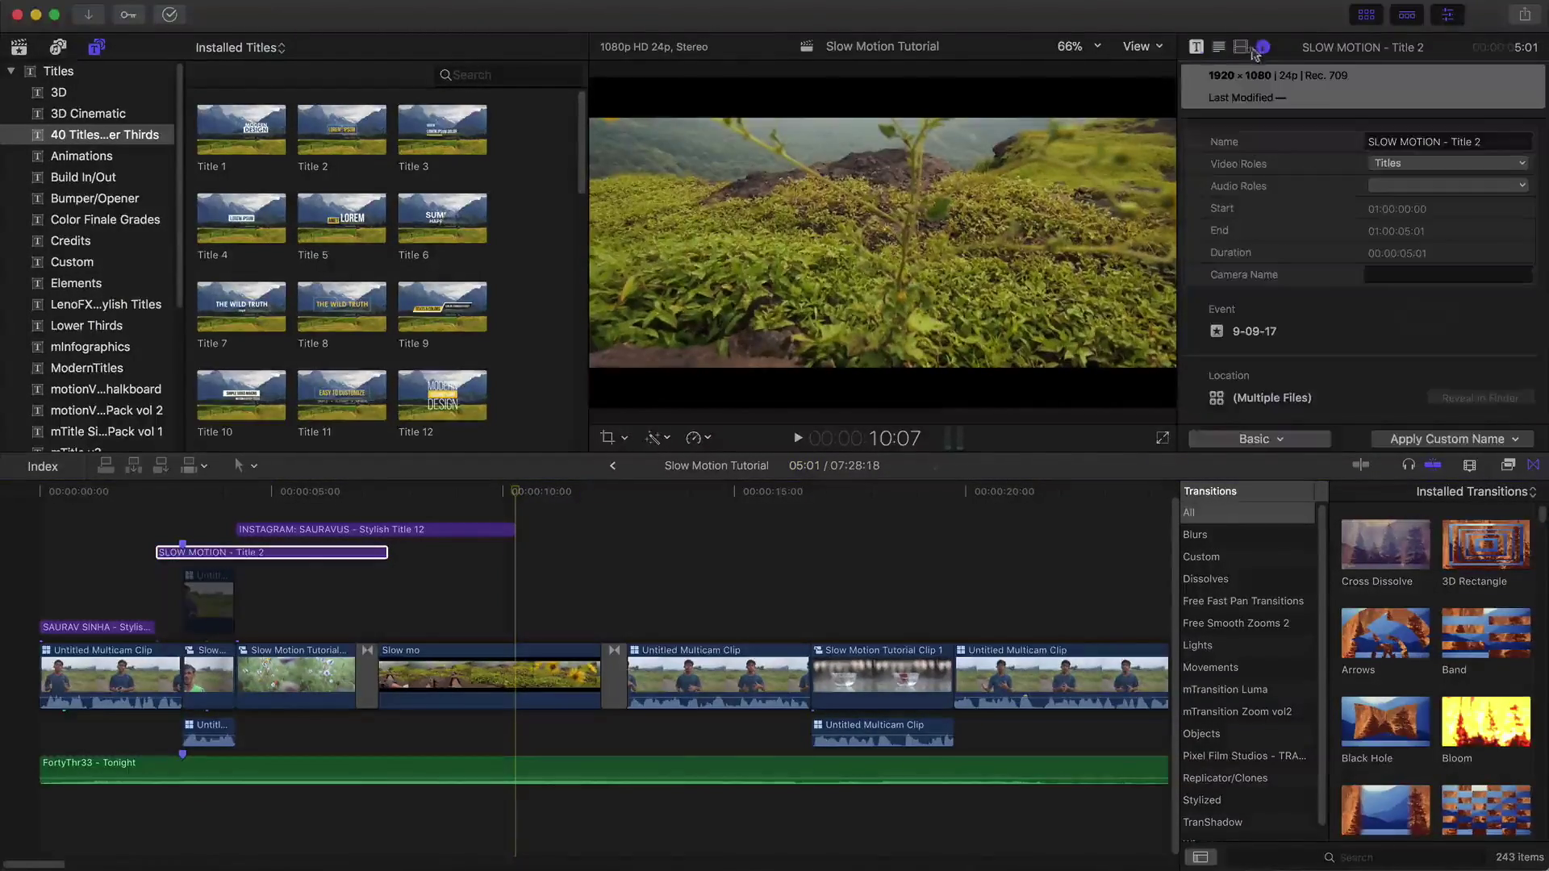
{"action": "left_click", "coordinate": [1240, 47]}
Select the Slow mo clip and examine its compositing, transform, crop, distort and stabilization properties.
{"action": "left_click", "coordinate": [516, 671]}
{"action": "scroll", "coordinate": [1283, 323], "scroll_direction": "down", "scroll_amount": 5}
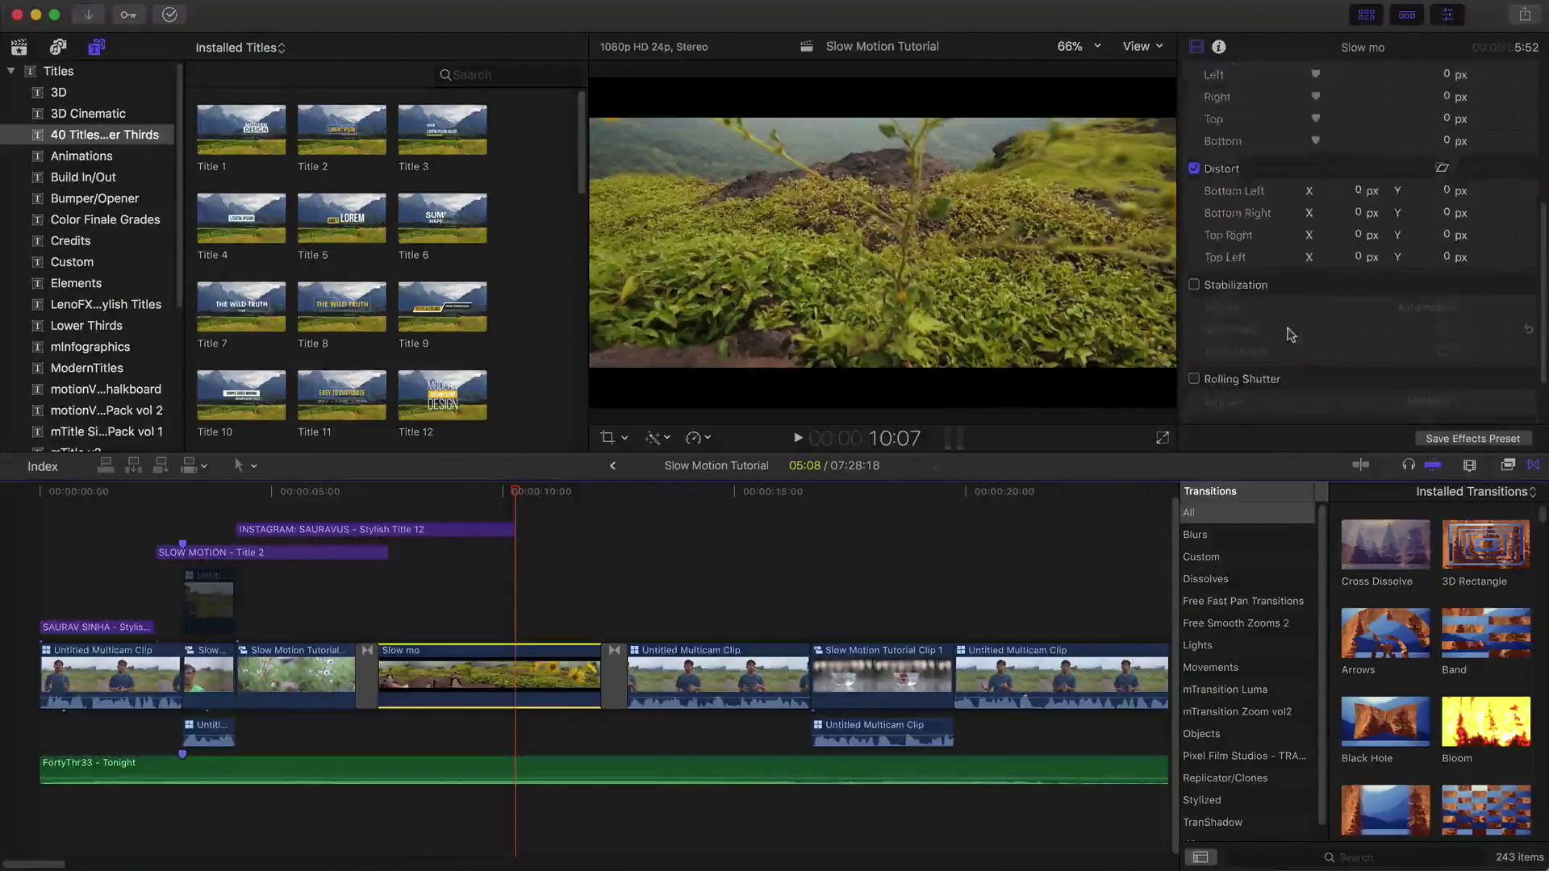
{"action": "scroll", "coordinate": [1291, 334], "scroll_direction": "up", "scroll_amount": 5}
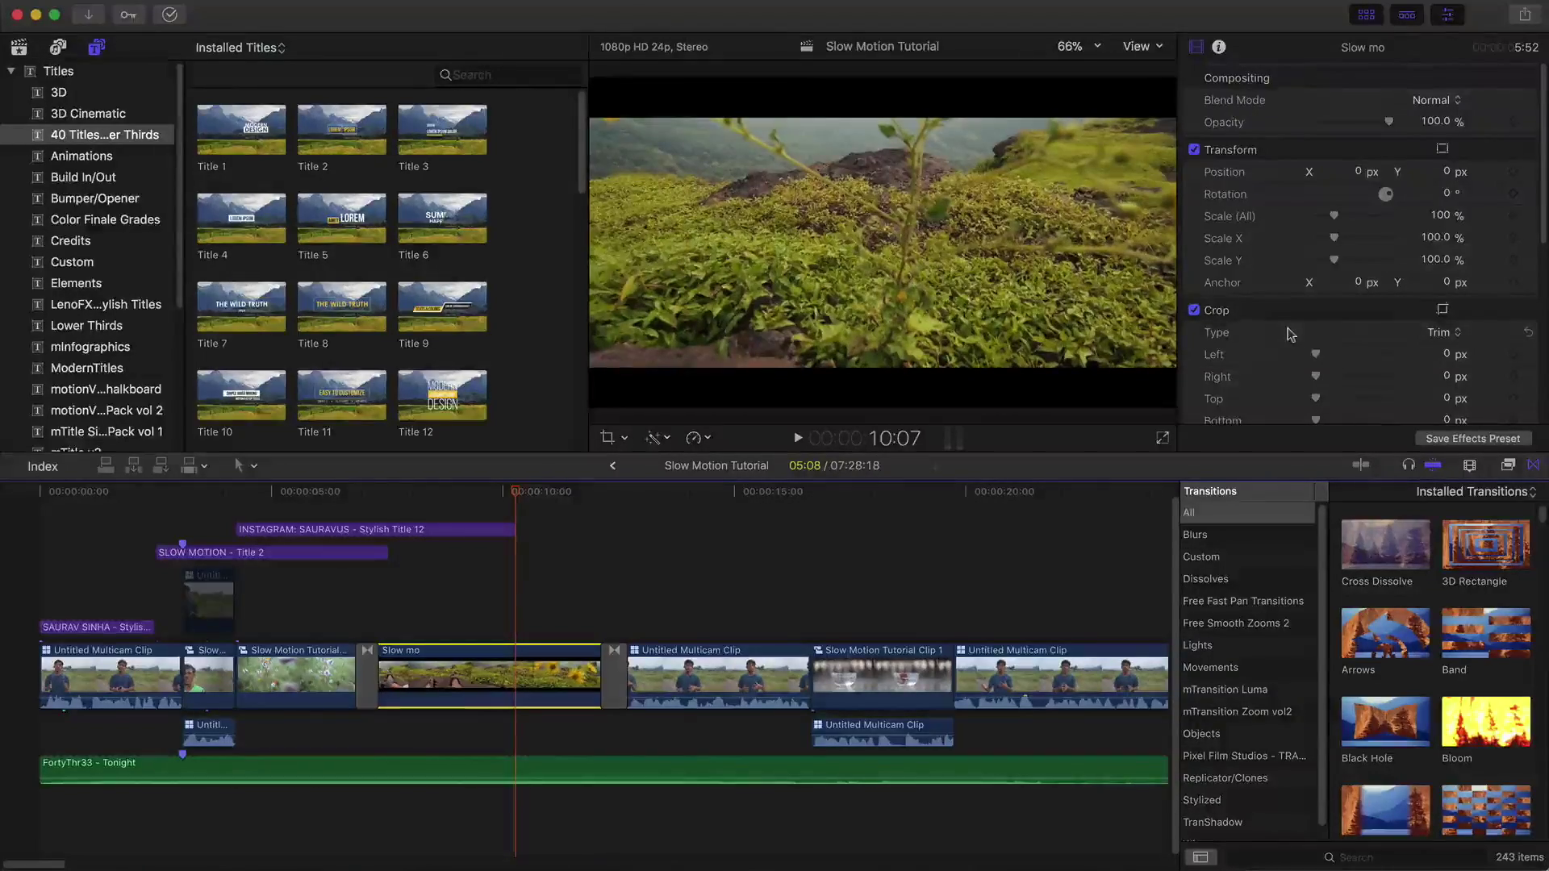